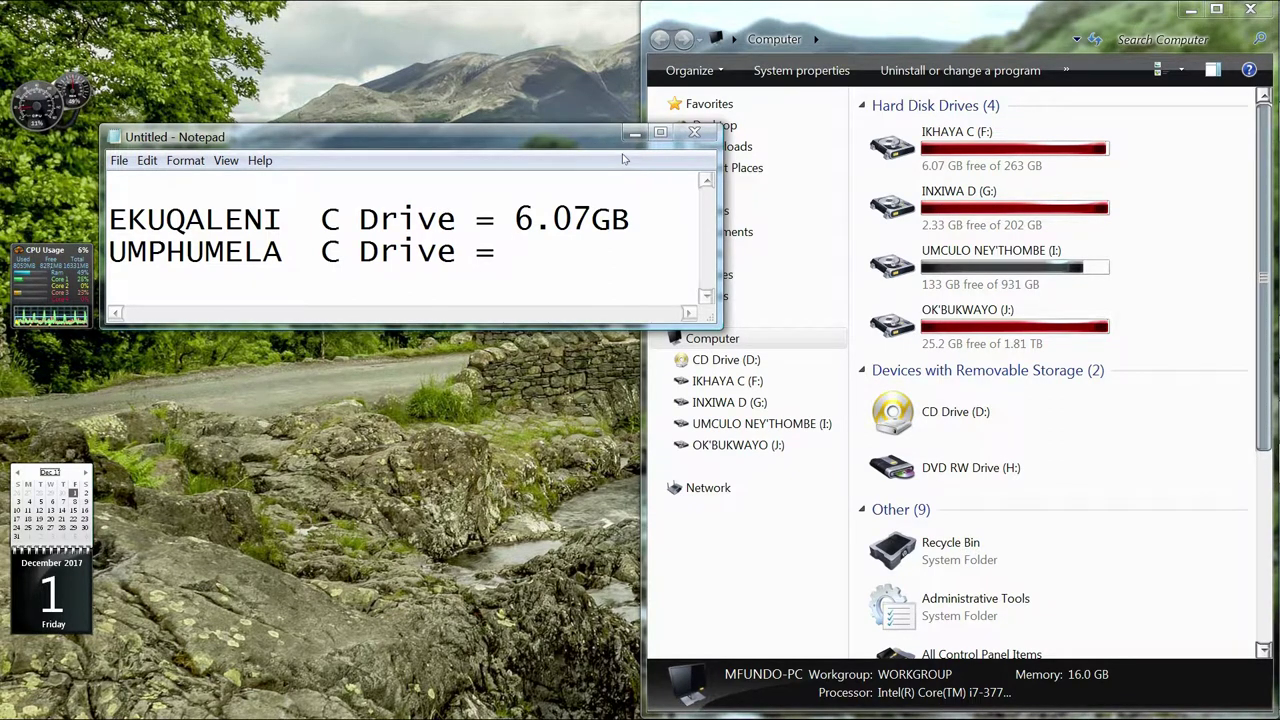
- Minimize the untitled Notepad note and close the Computer window to clear the desktop
left_click(634, 132)
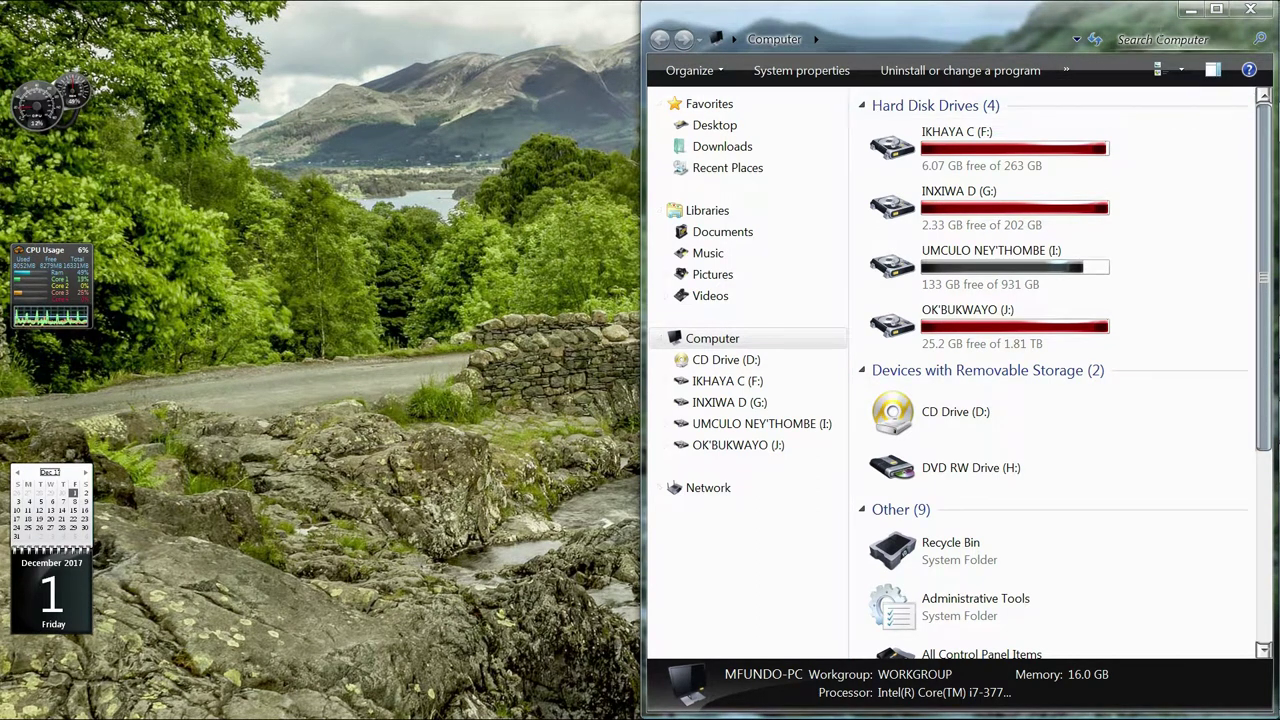
left_click(1249, 10)
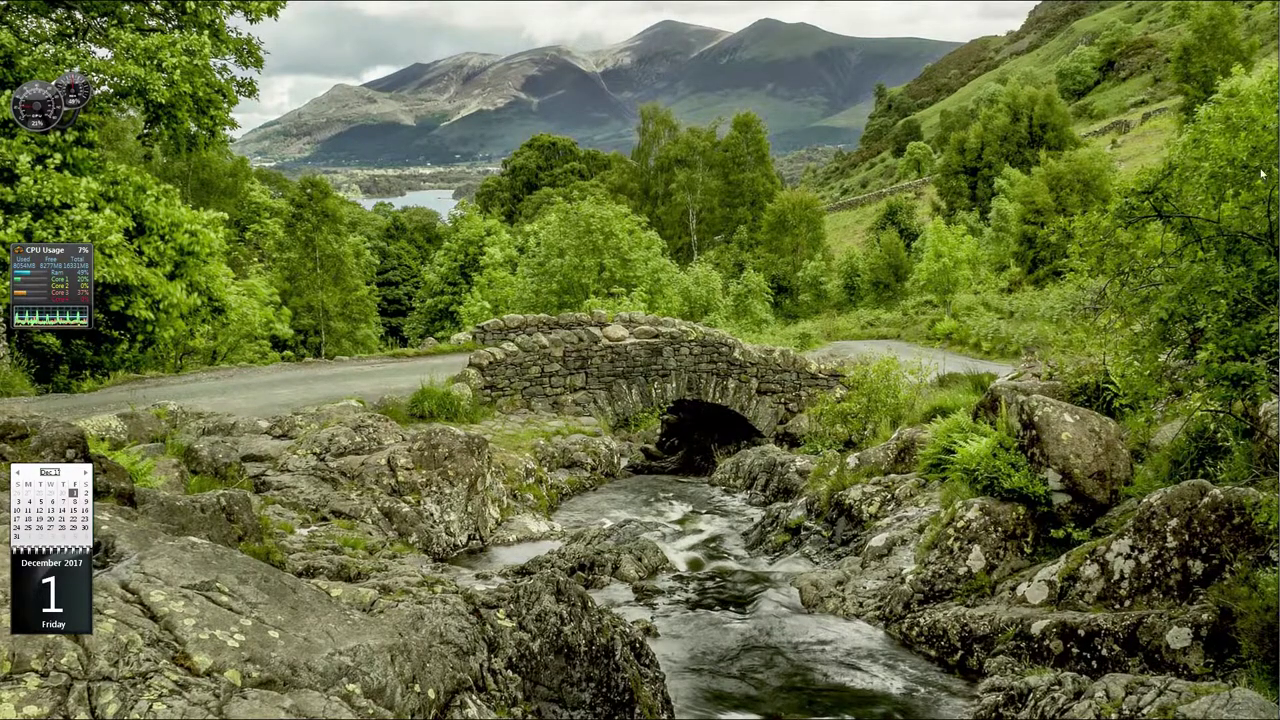
- Try to launch Disk Cleanup from the System Tools group of the Windows accessories
mouse_move(1252, 118)
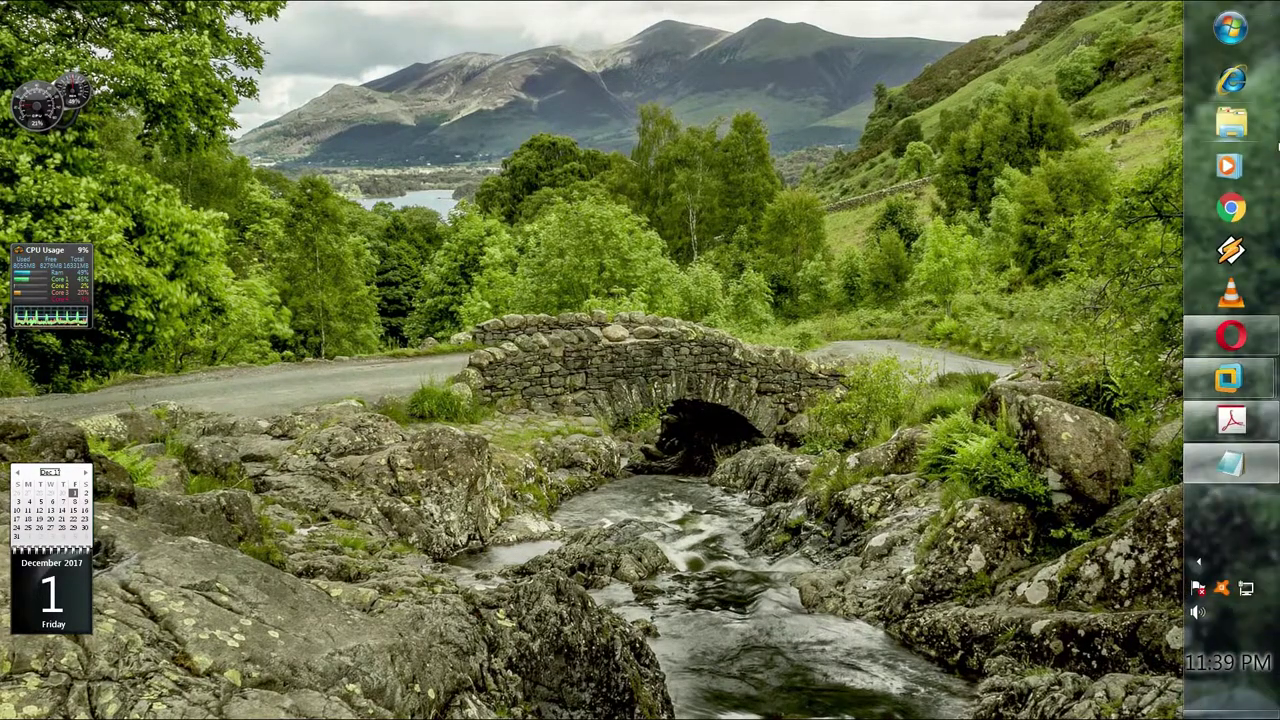
left_click(1236, 29)
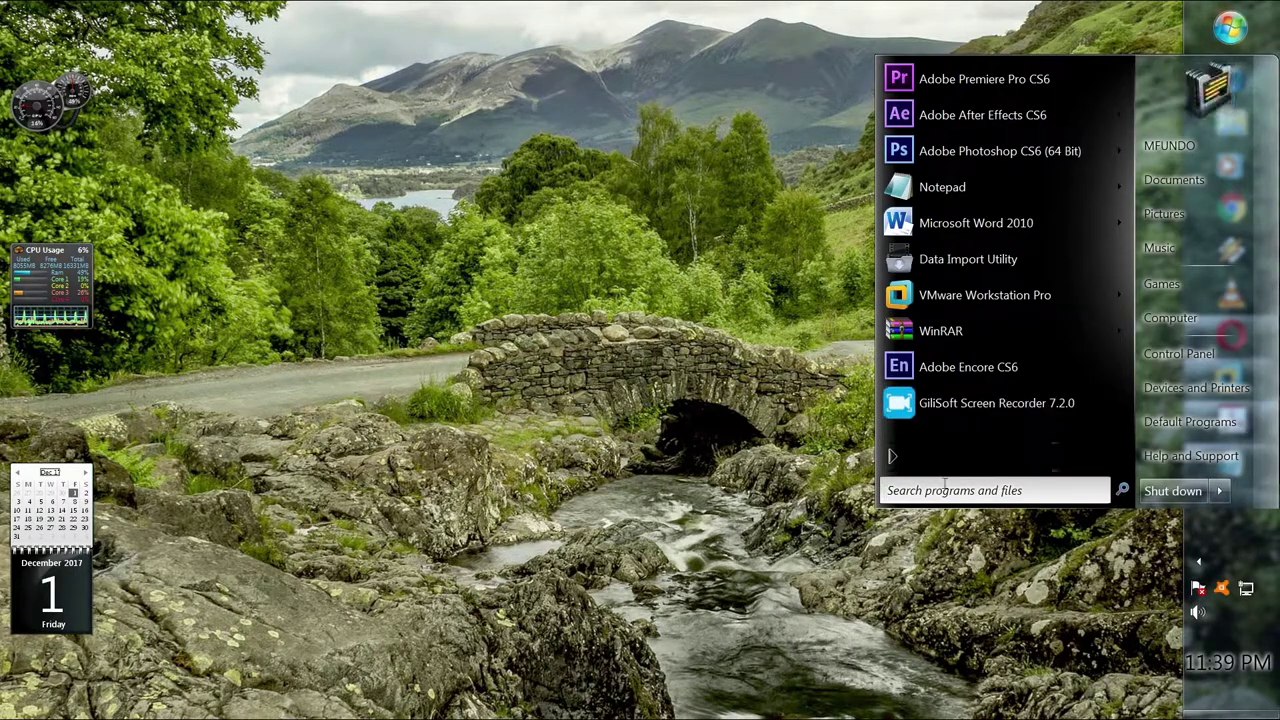
left_click(893, 459)
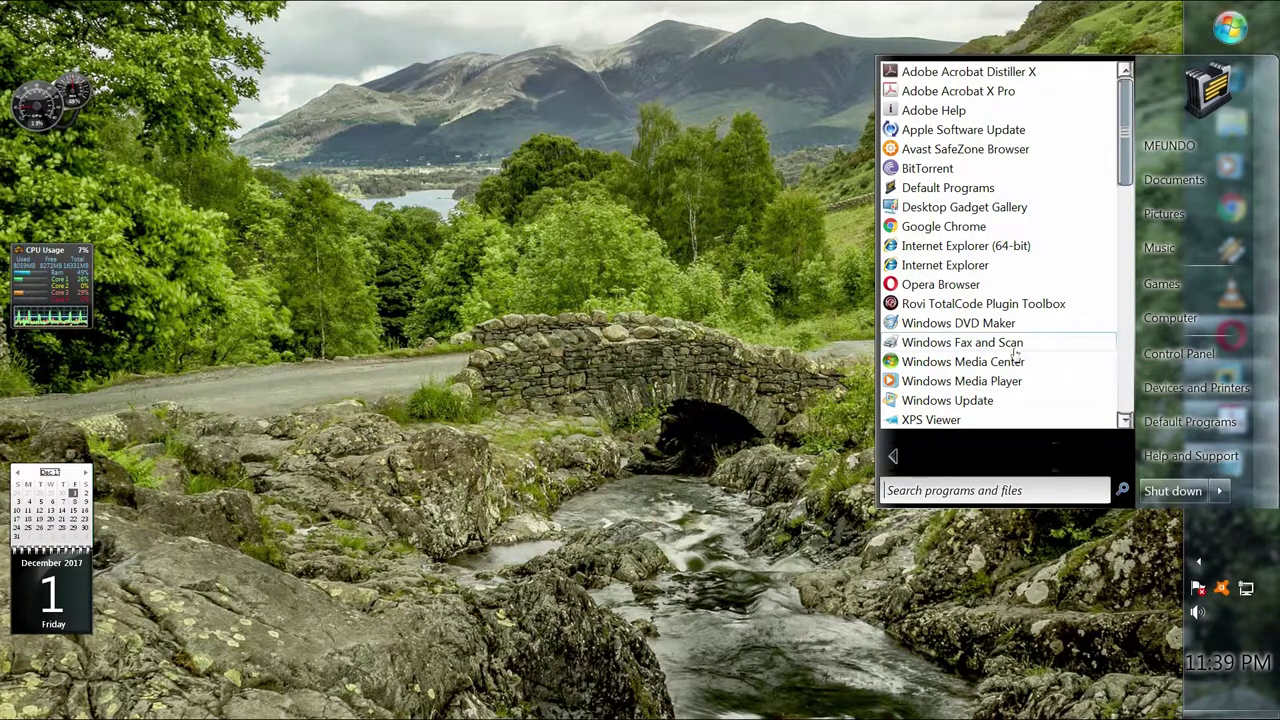
left_click_drag(1125, 138, 1125, 180)
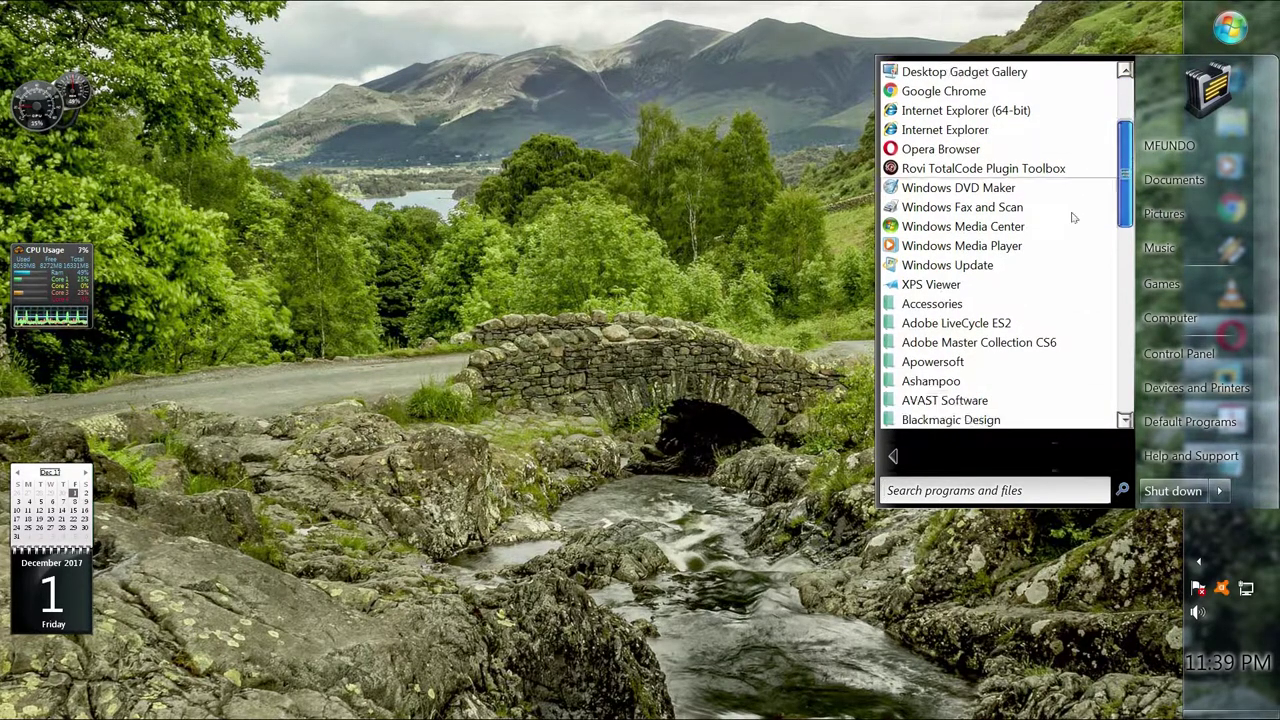
left_click(926, 306)
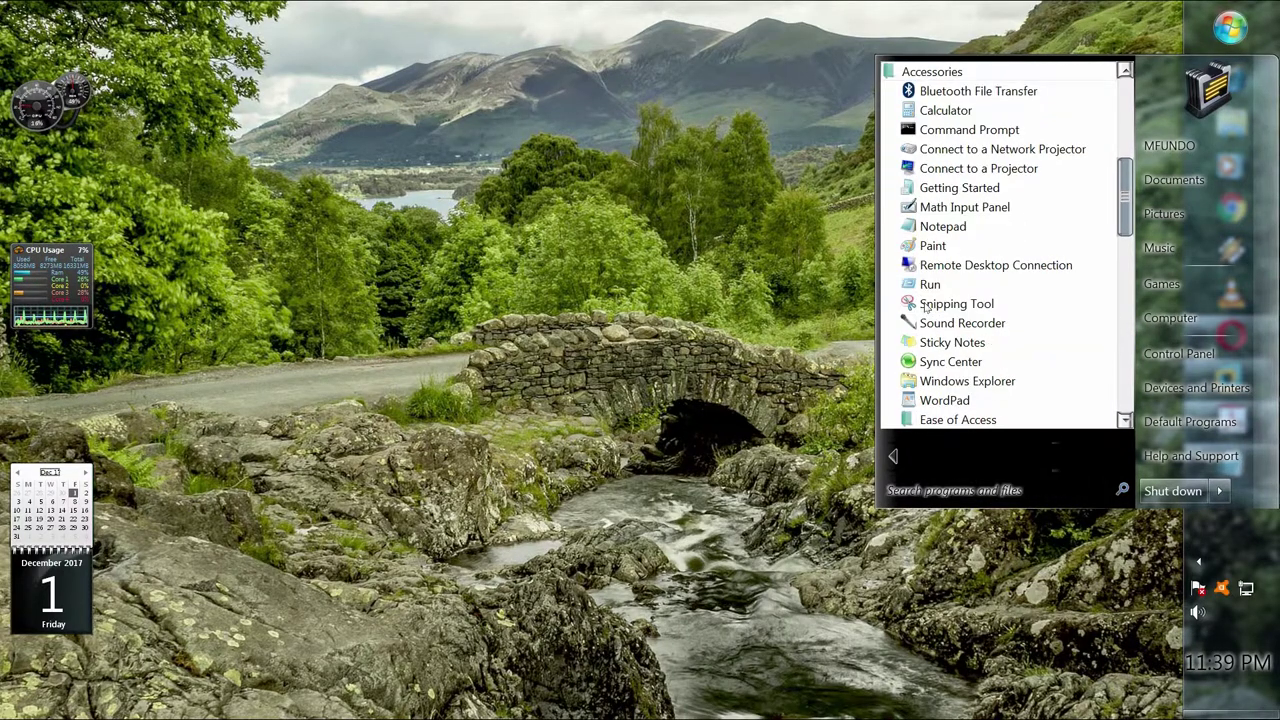
scroll(992, 284, "down", 3)
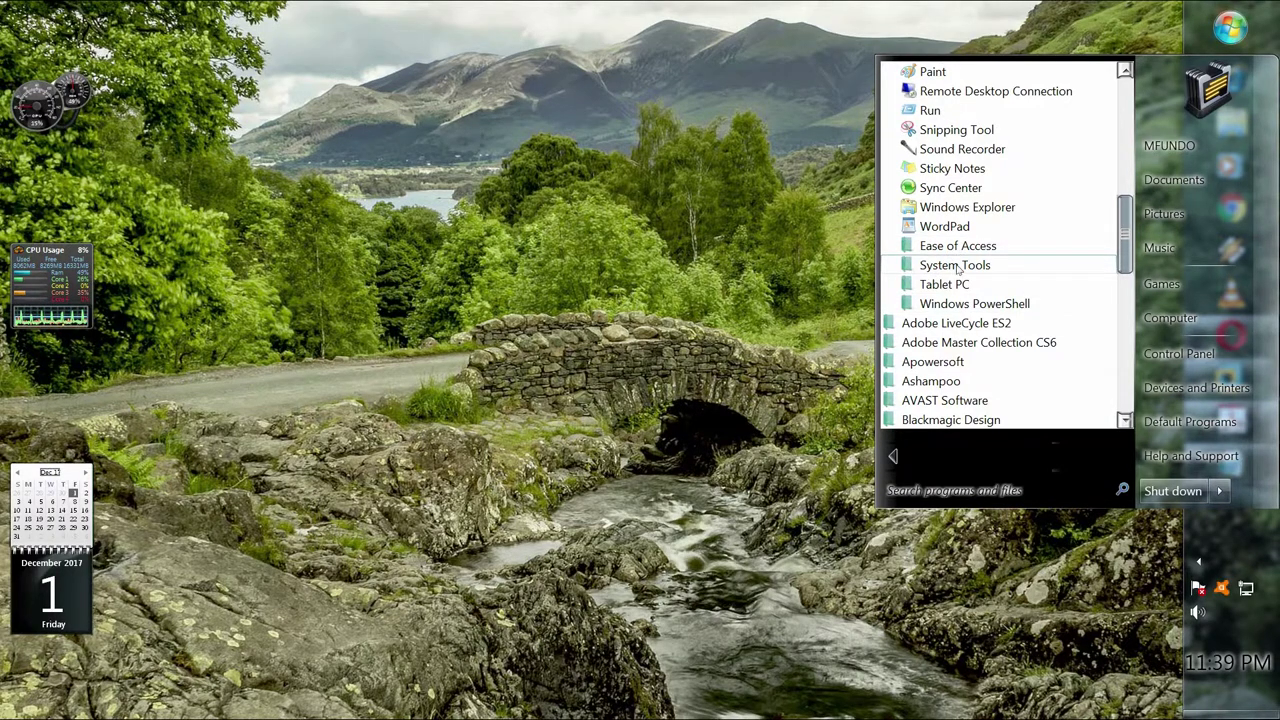
left_click(955, 265)
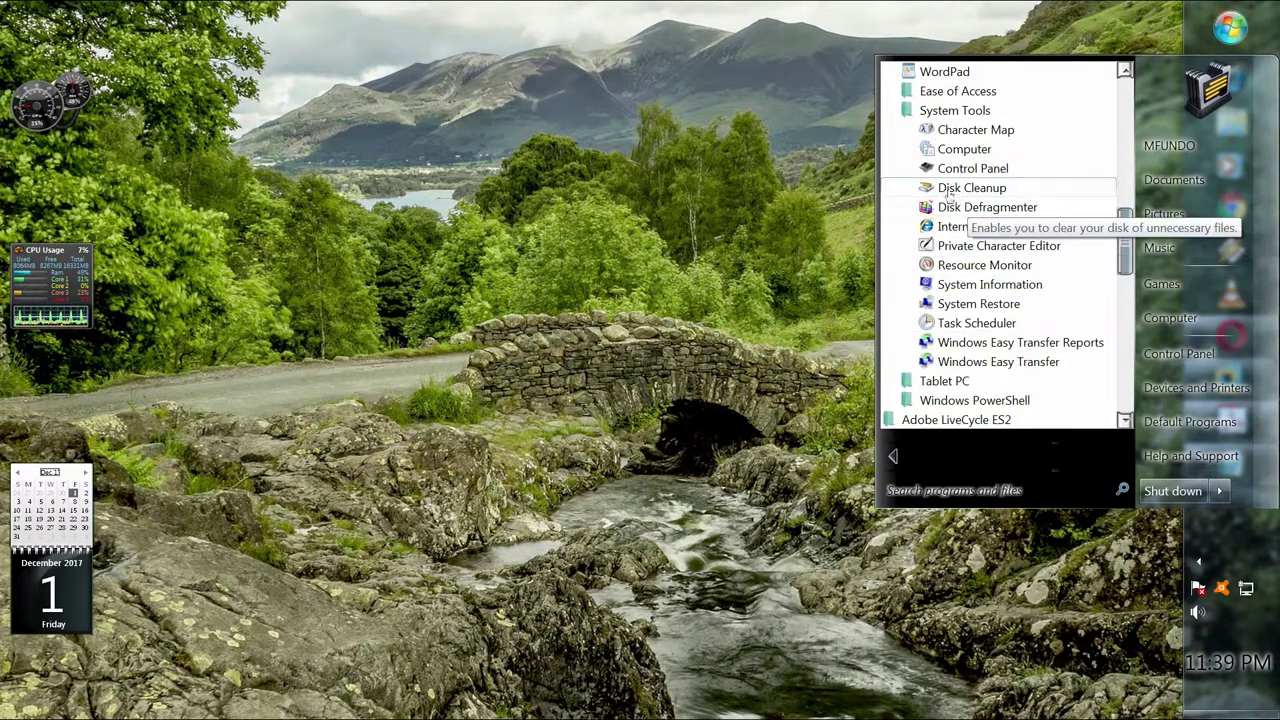
left_click(958, 190)
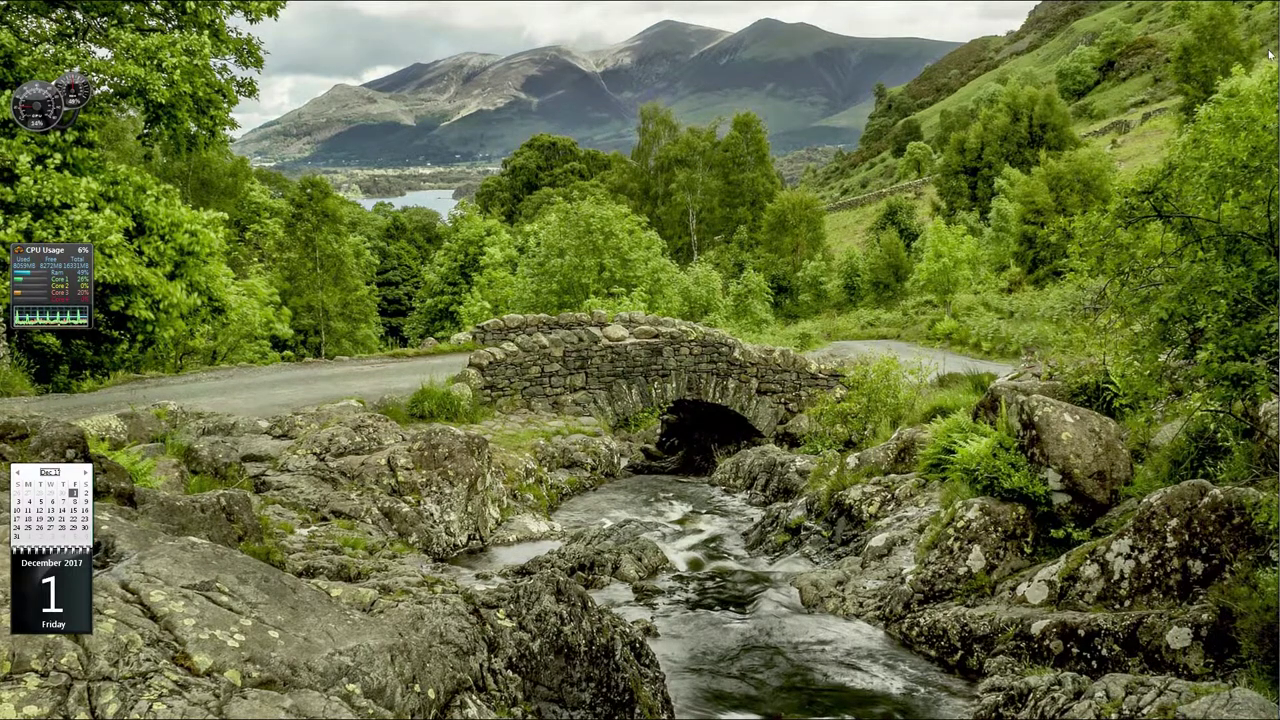
- Open the Computer window showing the hard disk drives and maximize it
left_click(1230, 30)
left_click(1230, 30)
left_click(1230, 30)
left_click(1168, 318)
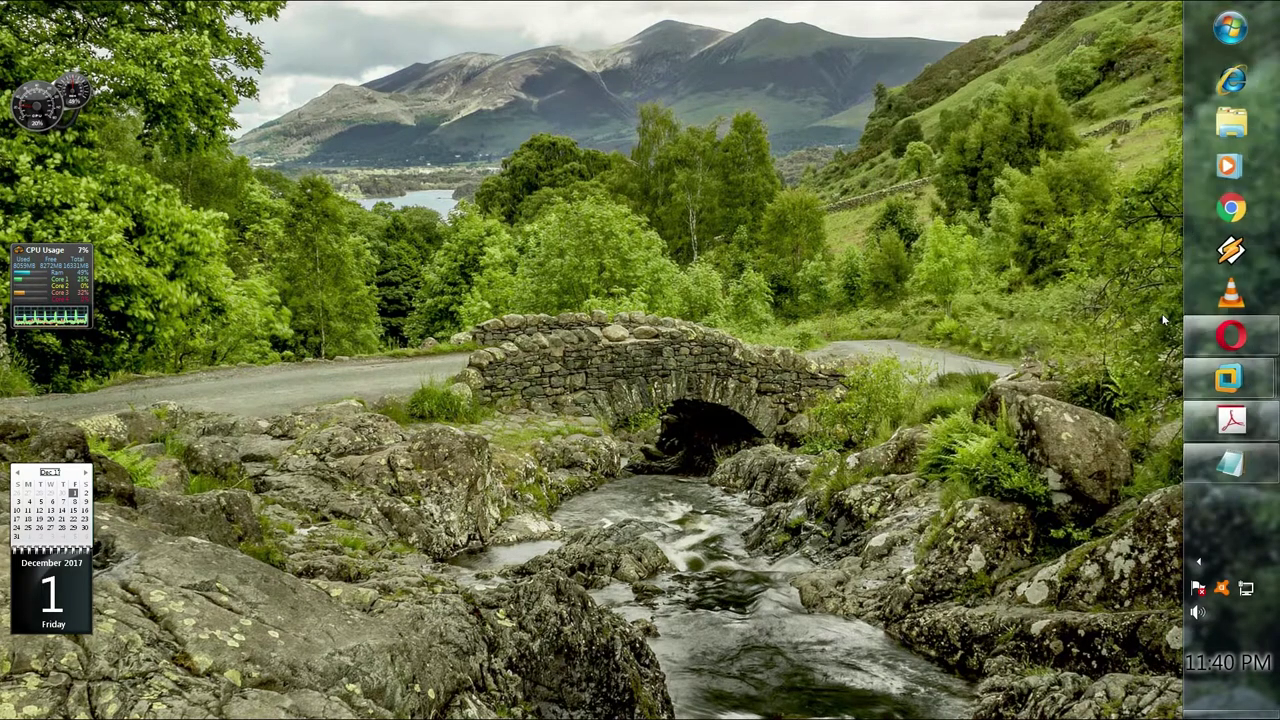
mouse_move(845, 162)
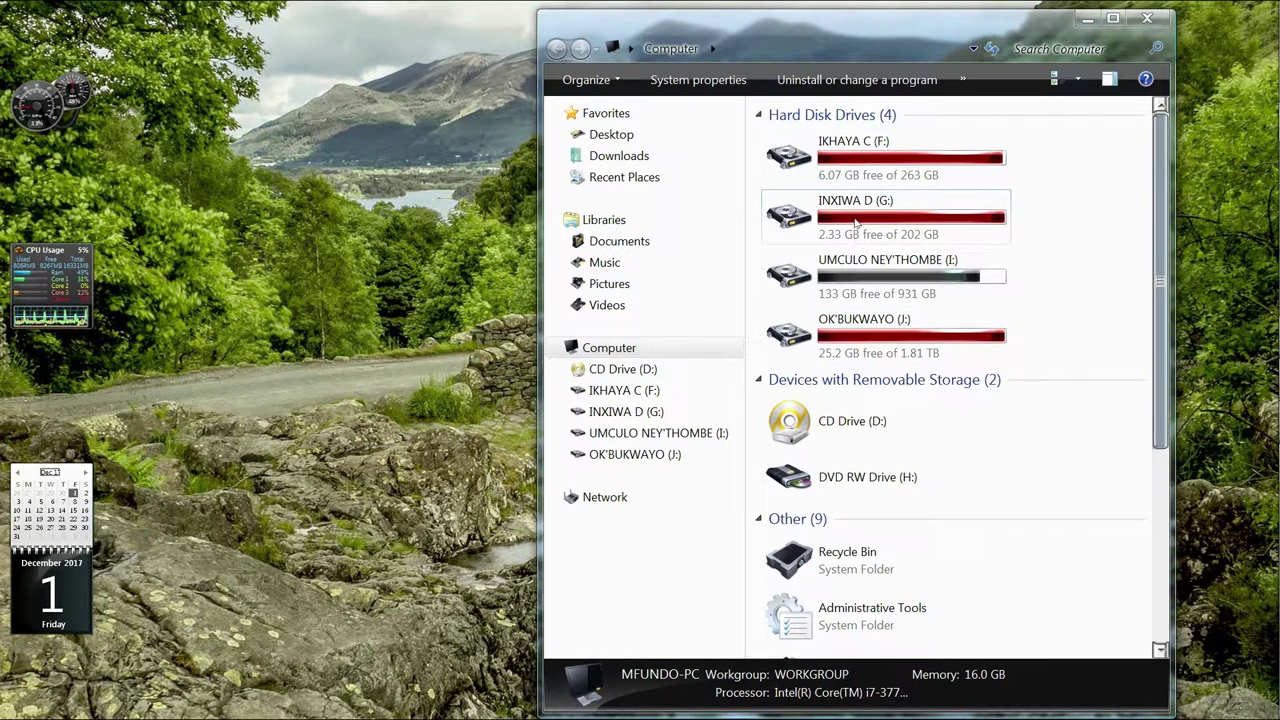
mouse_move(855, 224)
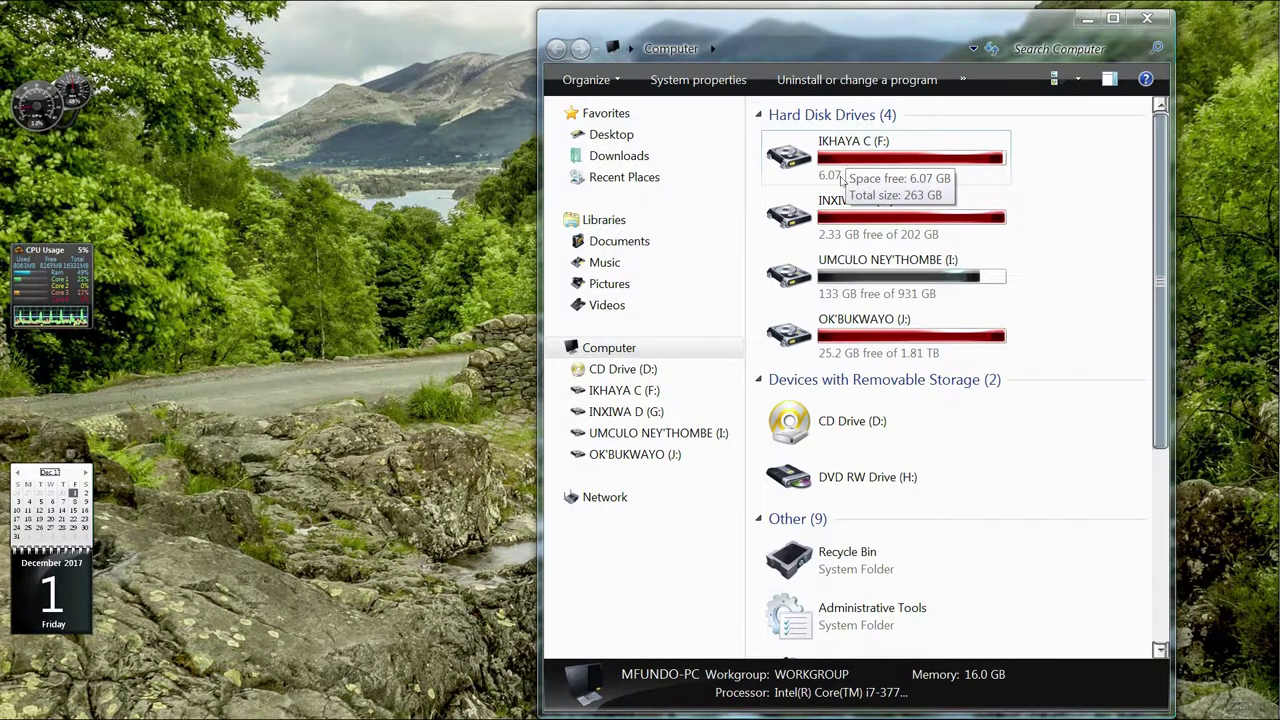
left_click(1112, 18)
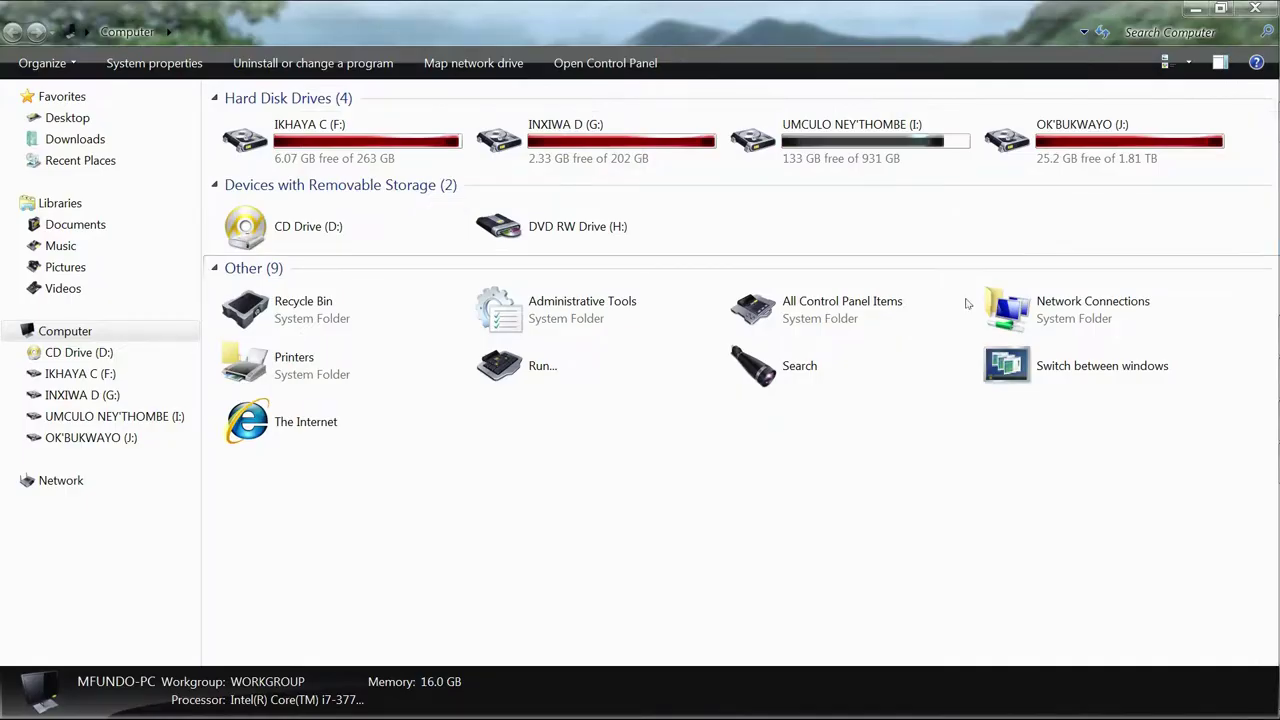
- Open the properties of drive IKHAYA C (F:) and start Disk Cleanup for it
left_click(294, 145)
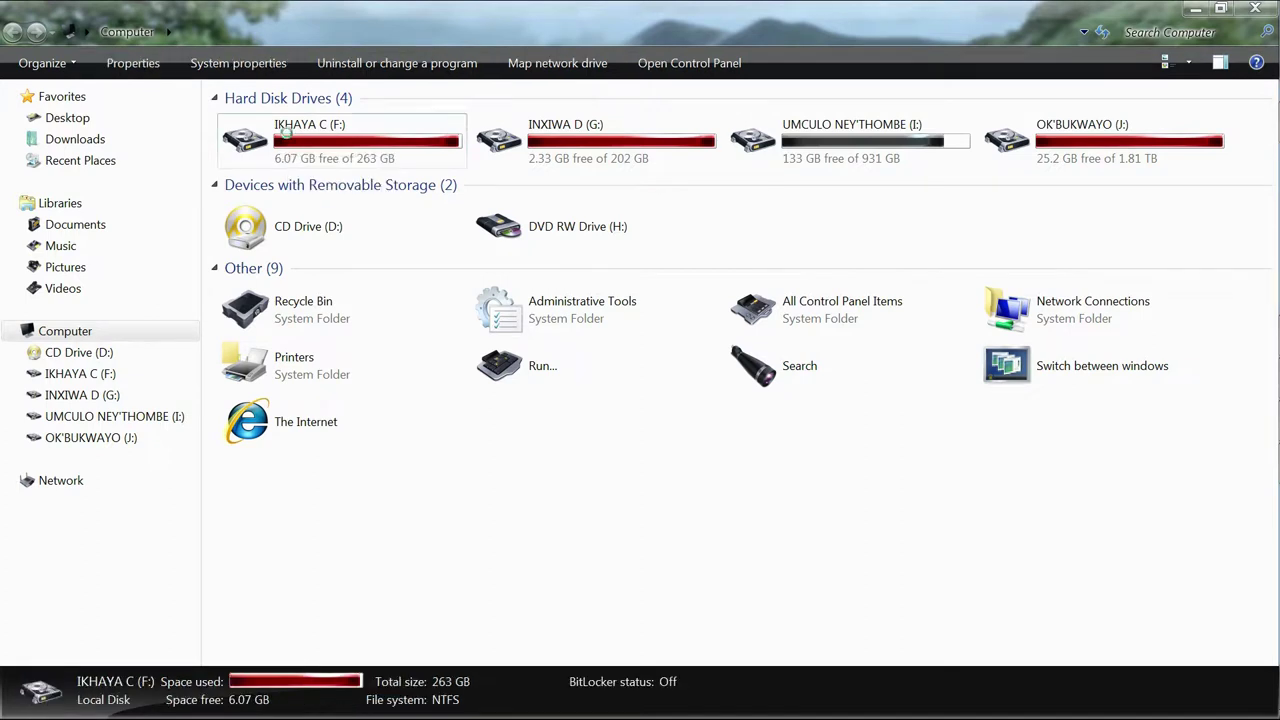
right_click(294, 145)
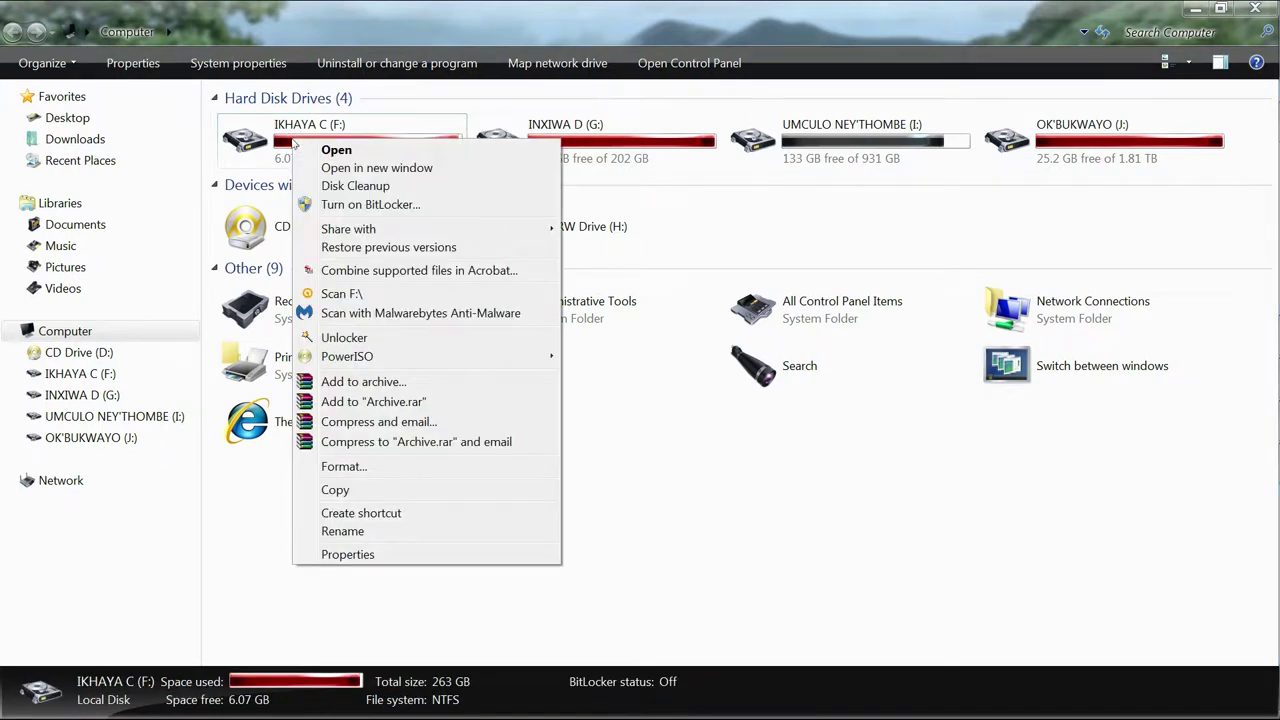
left_click(282, 138)
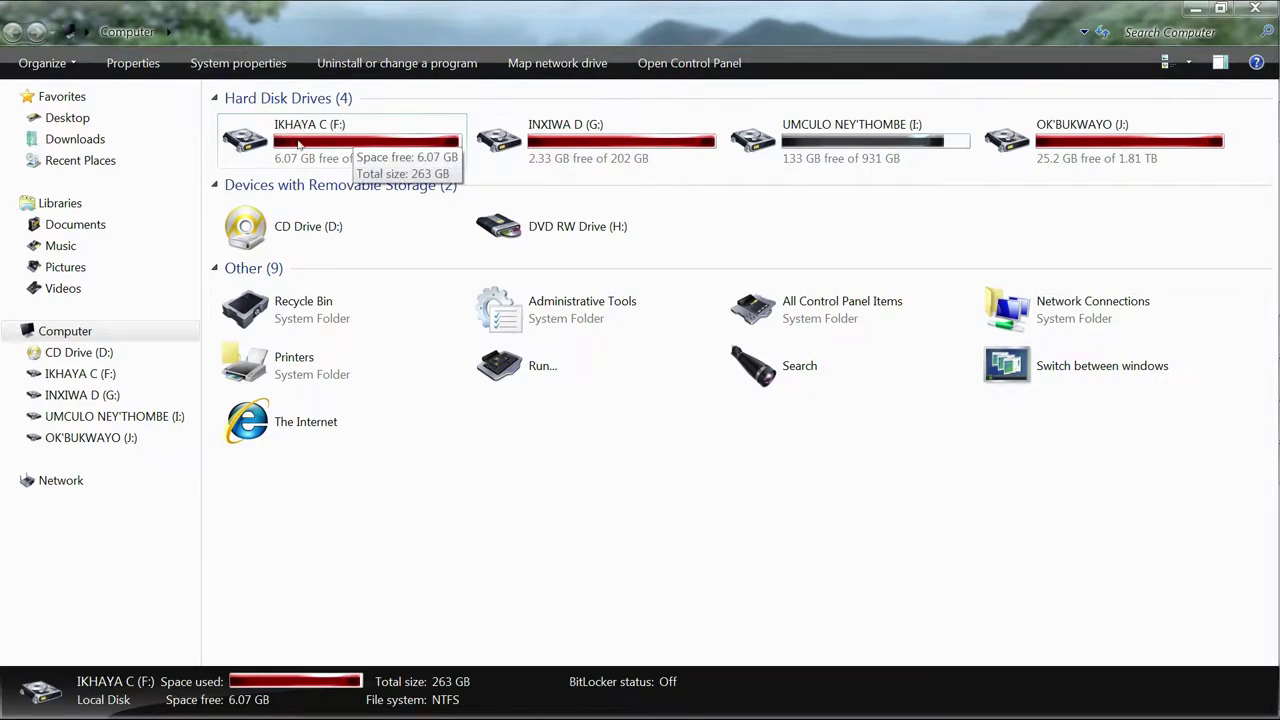
right_click(298, 137)
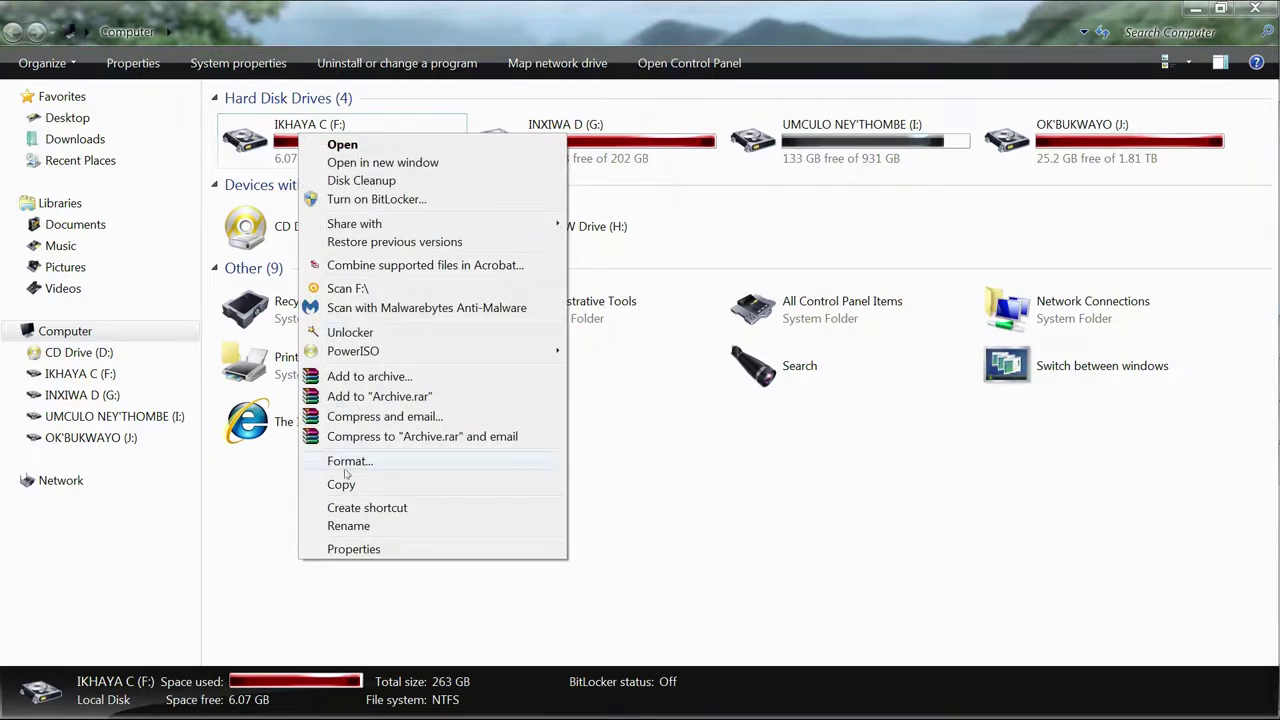
left_click(350, 549)
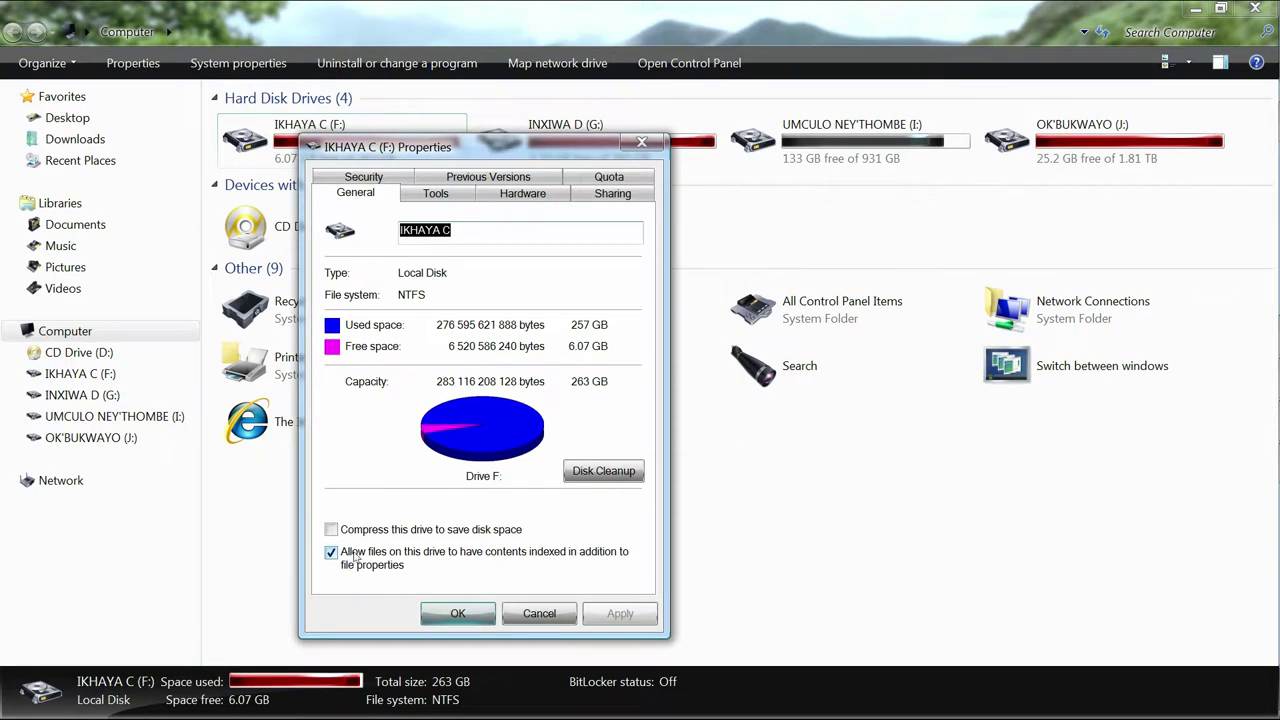
left_click(590, 474)
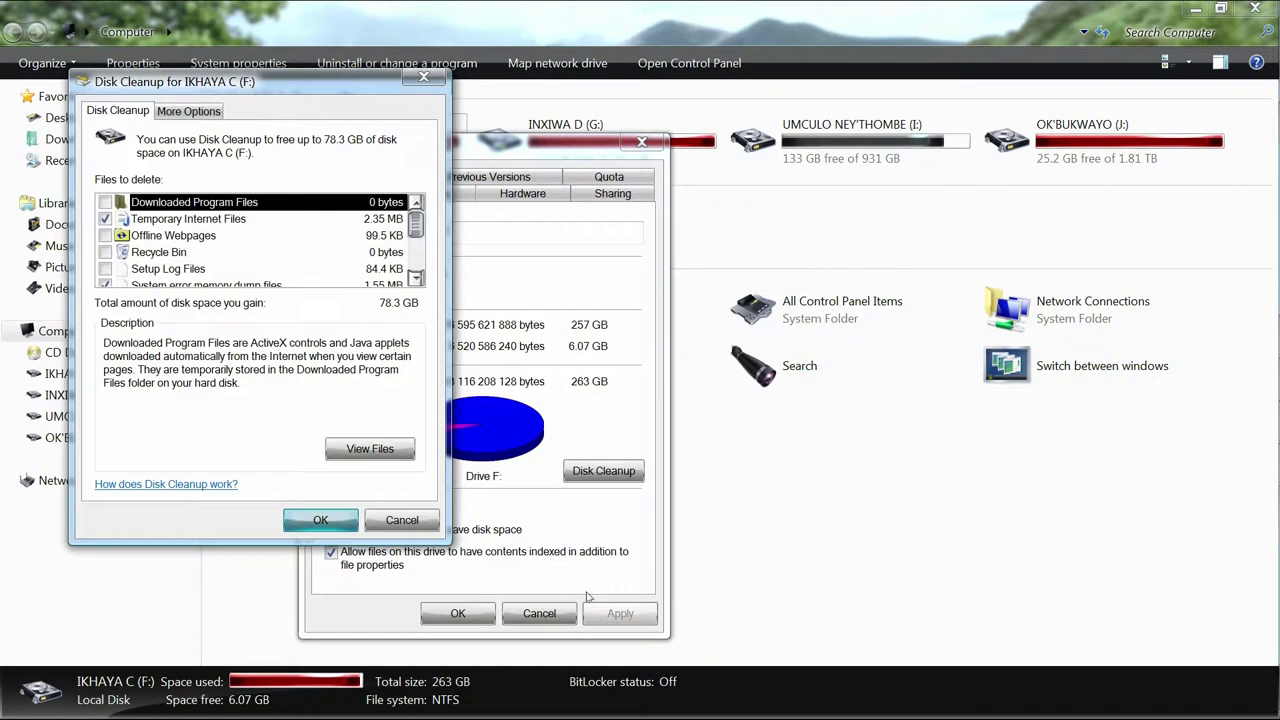
- Include Offline Webpages and Recycle Bin in the files to delete and run the cleanup on IKHAYA C (F:)
left_click_drag(313, 88, 683, 124)
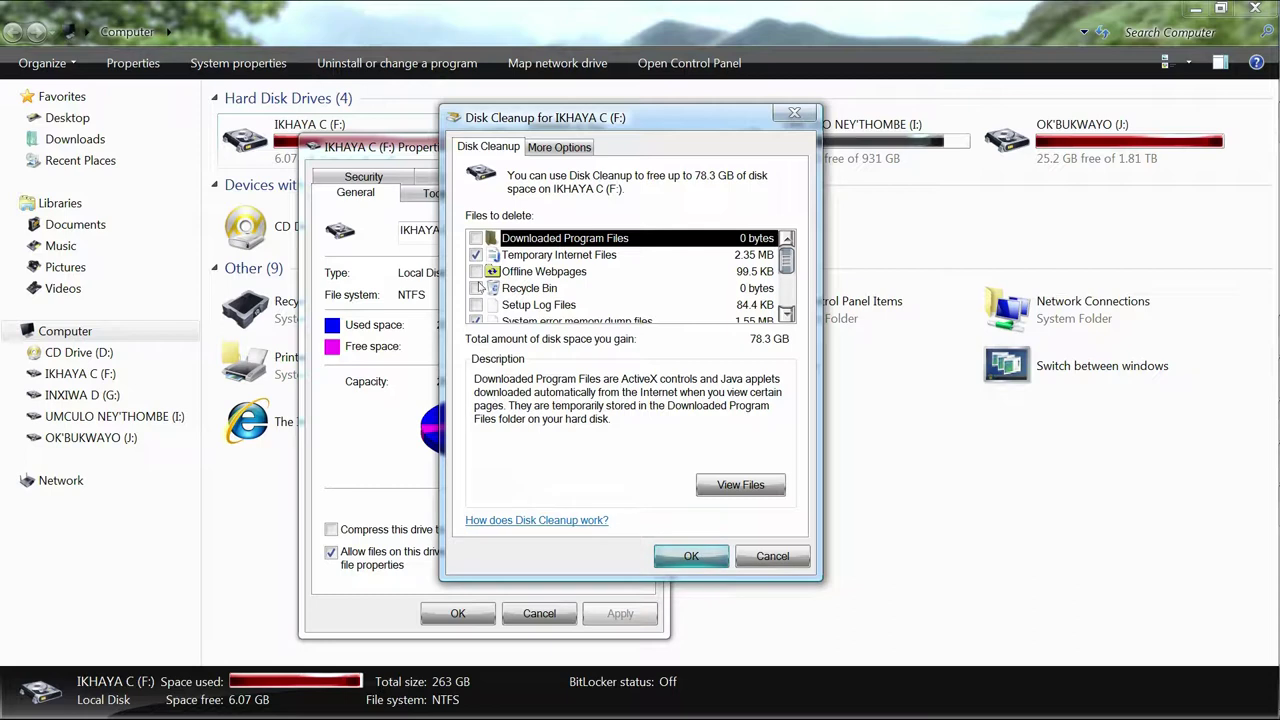
left_click(477, 273)
left_click(787, 315)
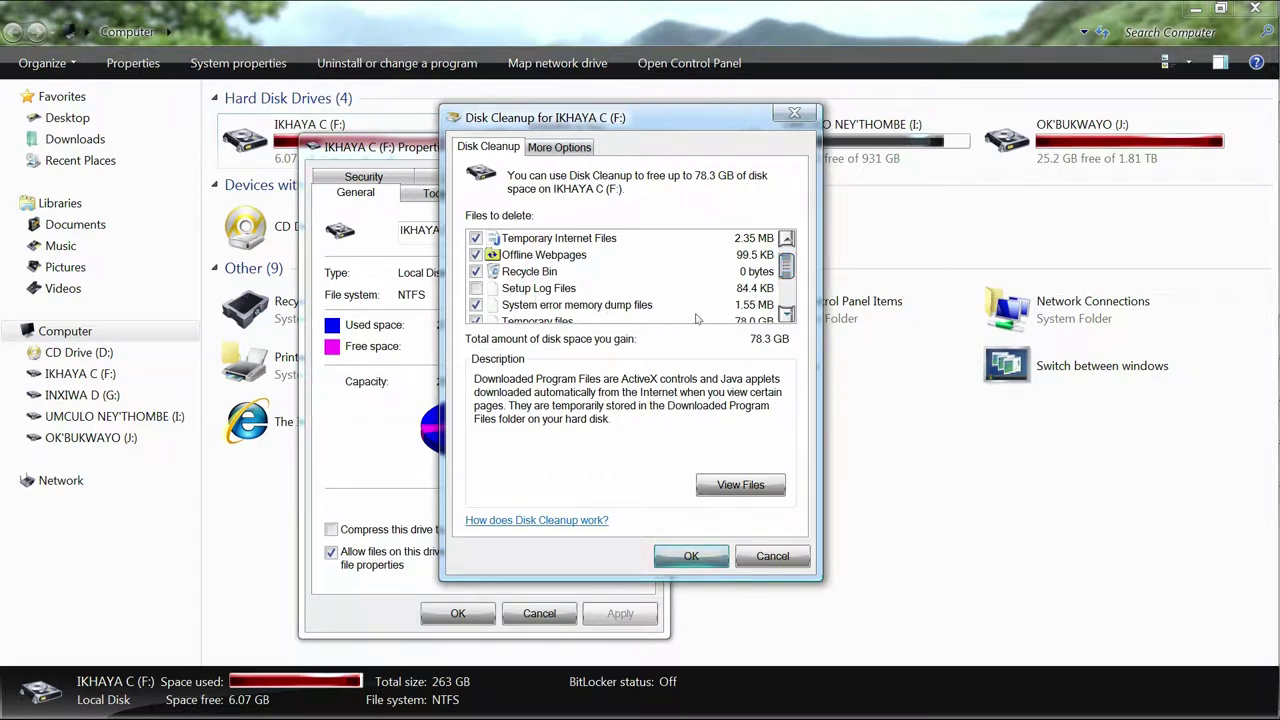
left_click(787, 315)
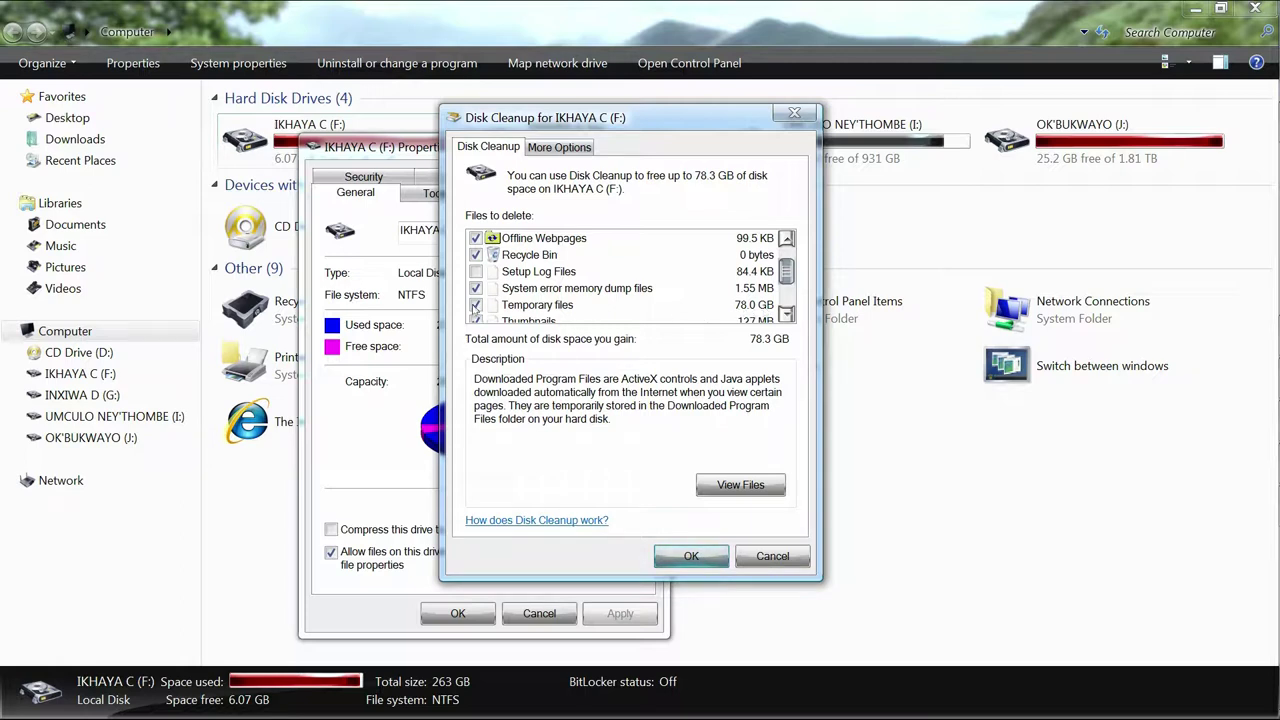
left_click(786, 315)
left_click(786, 315)
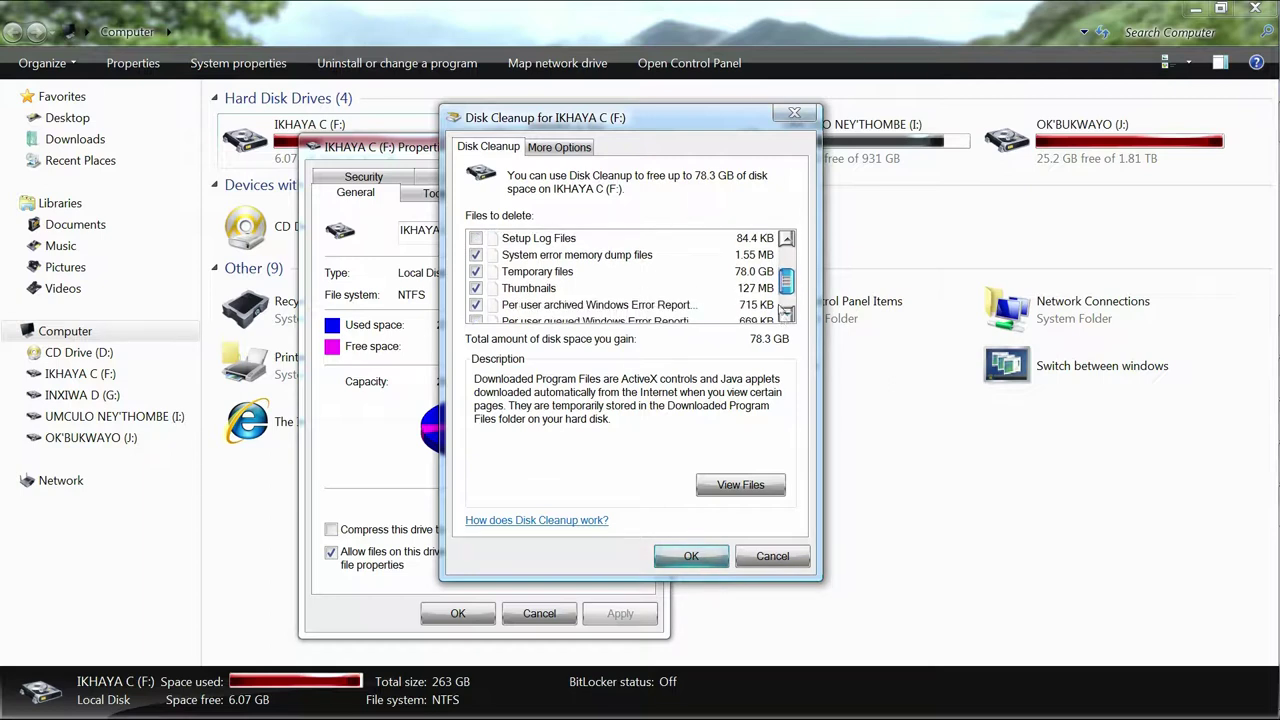
left_click(786, 315)
left_click(786, 315)
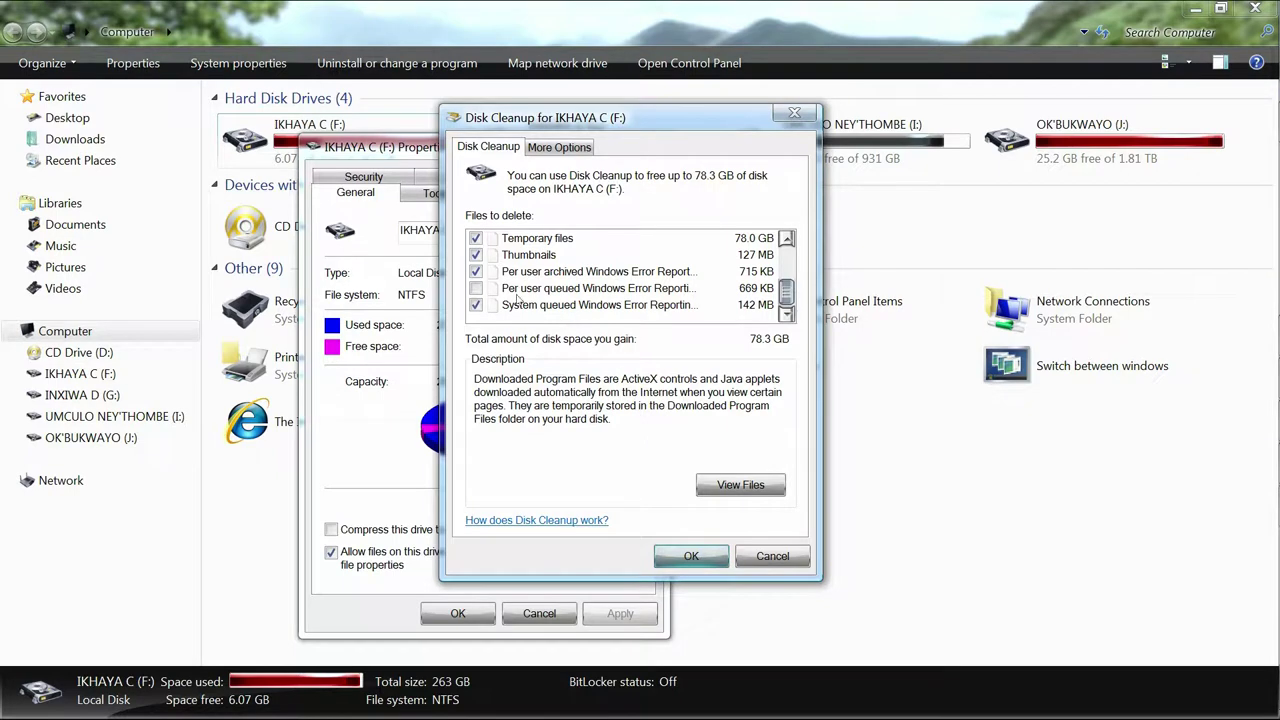
left_click(694, 558)
left_click(662, 381)
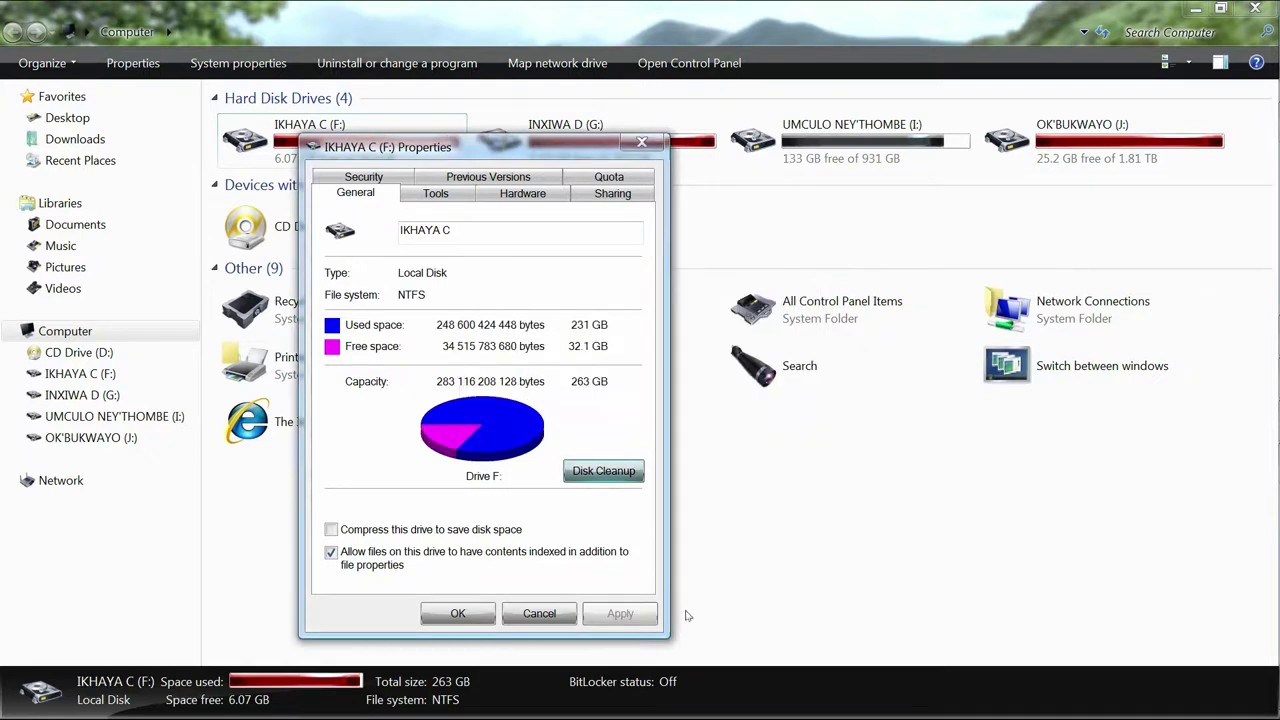
- Close the properties of IKHAYA C (F:) and the restored Computer window
left_click(459, 614)
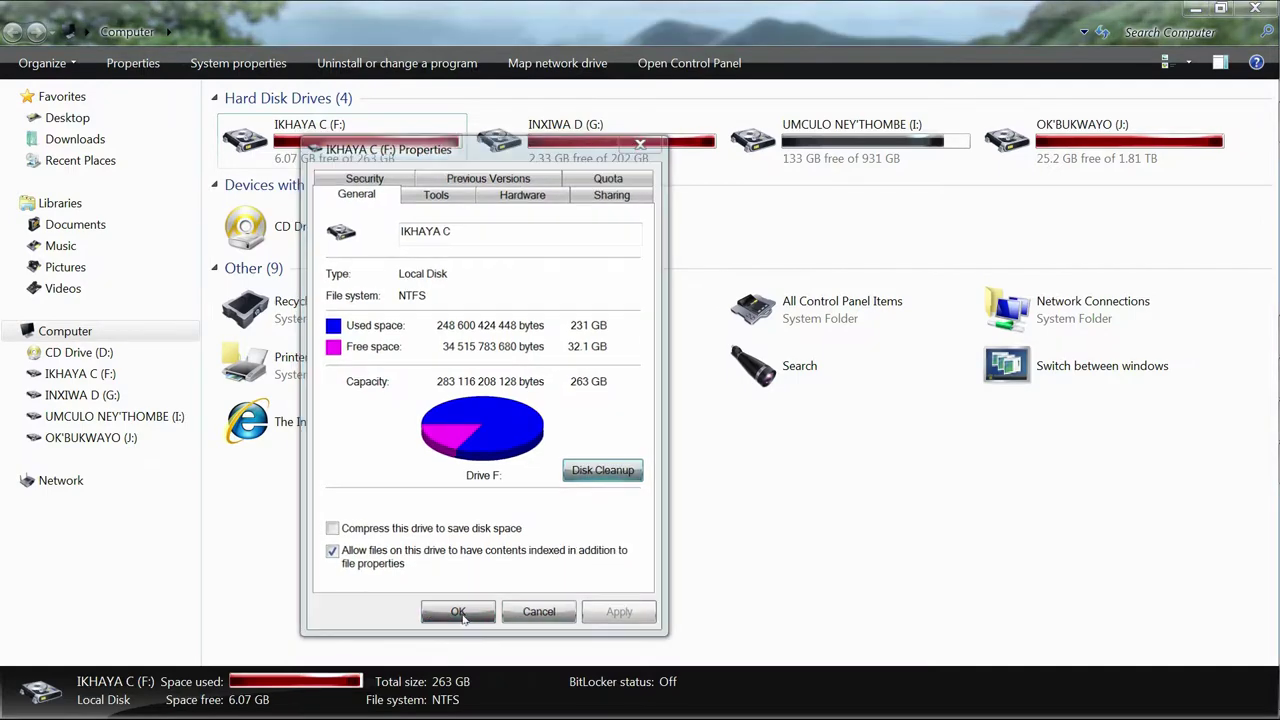
left_click(1222, 9)
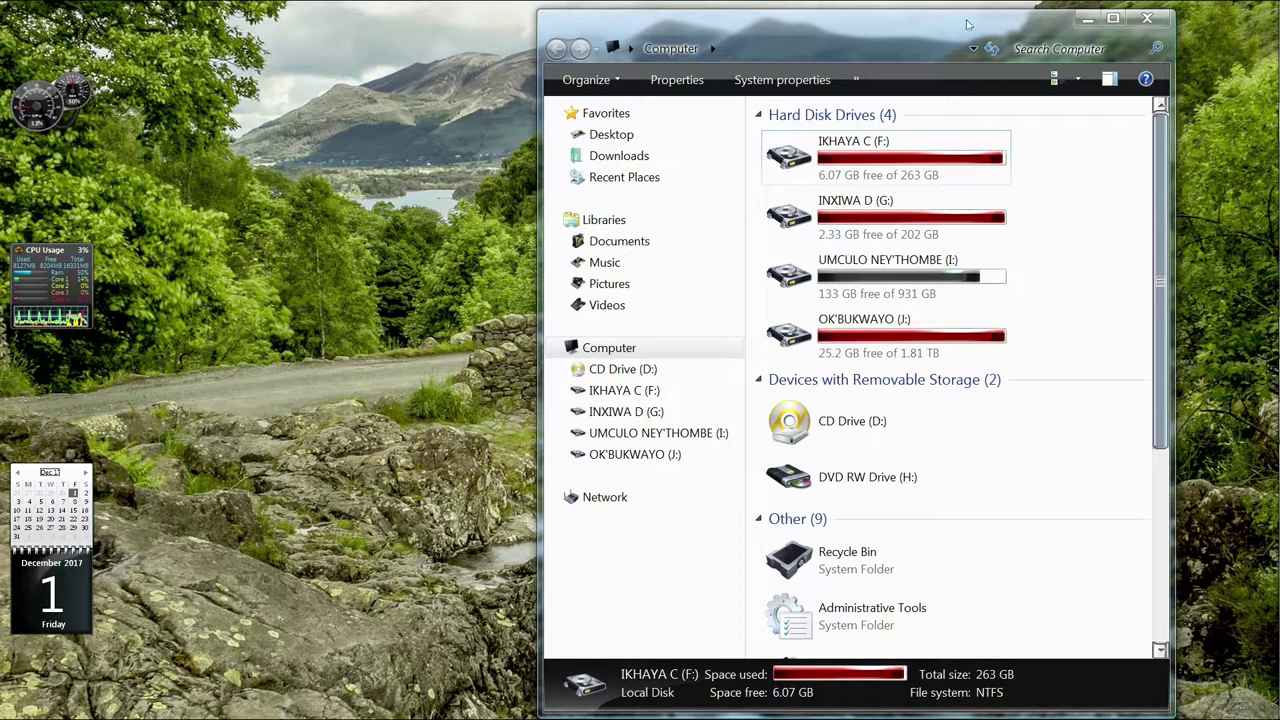
left_click(1147, 18)
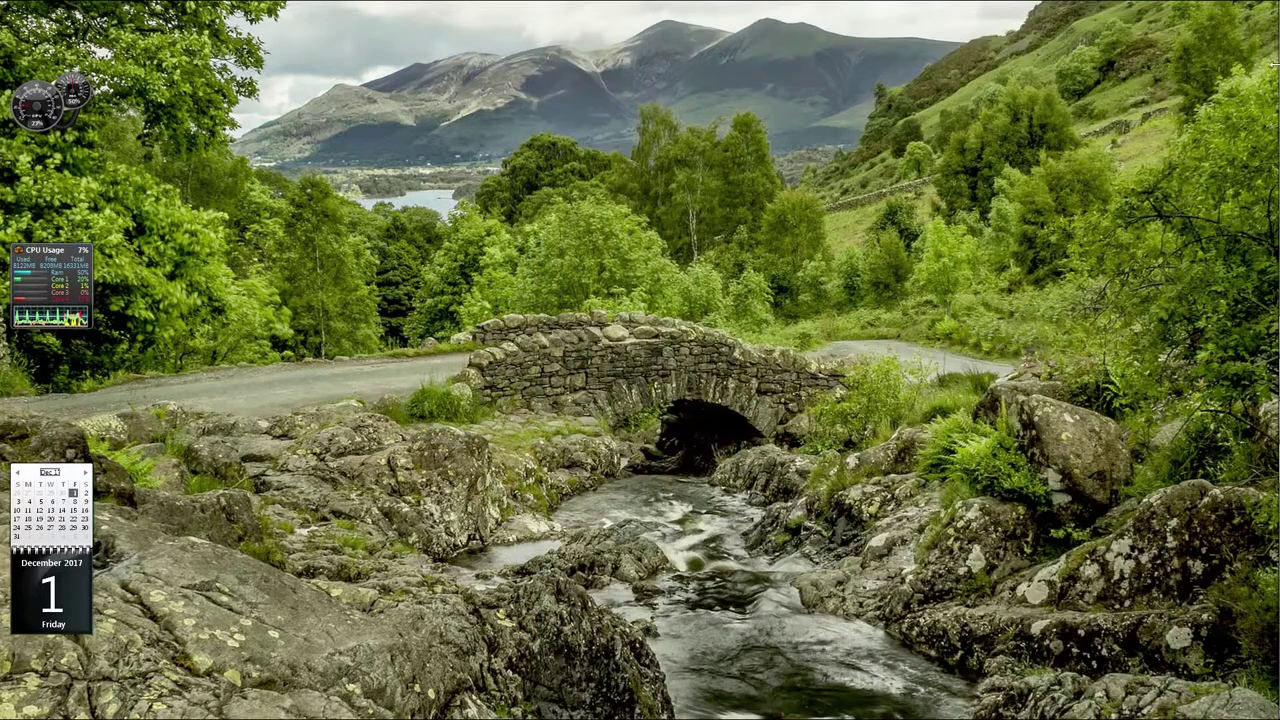
- Open the temporary files folder by running %temp% from the Start menu search
left_click(1206, 90)
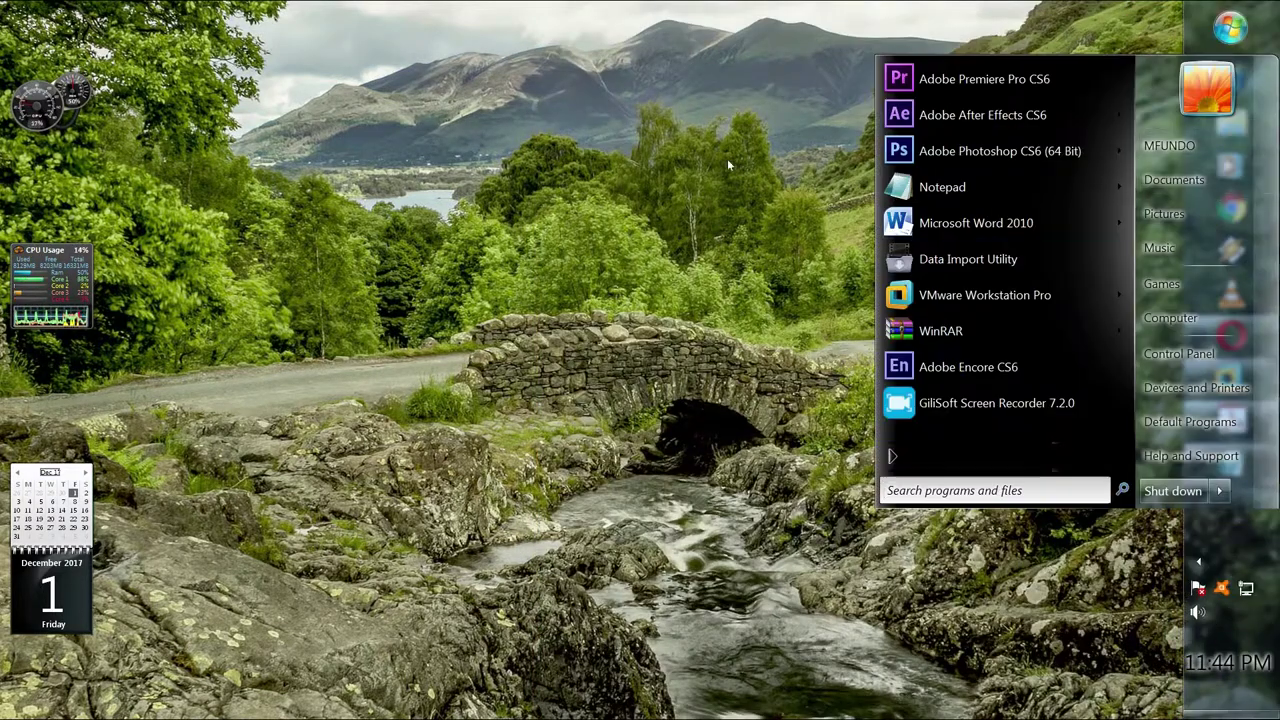
left_click(1206, 90)
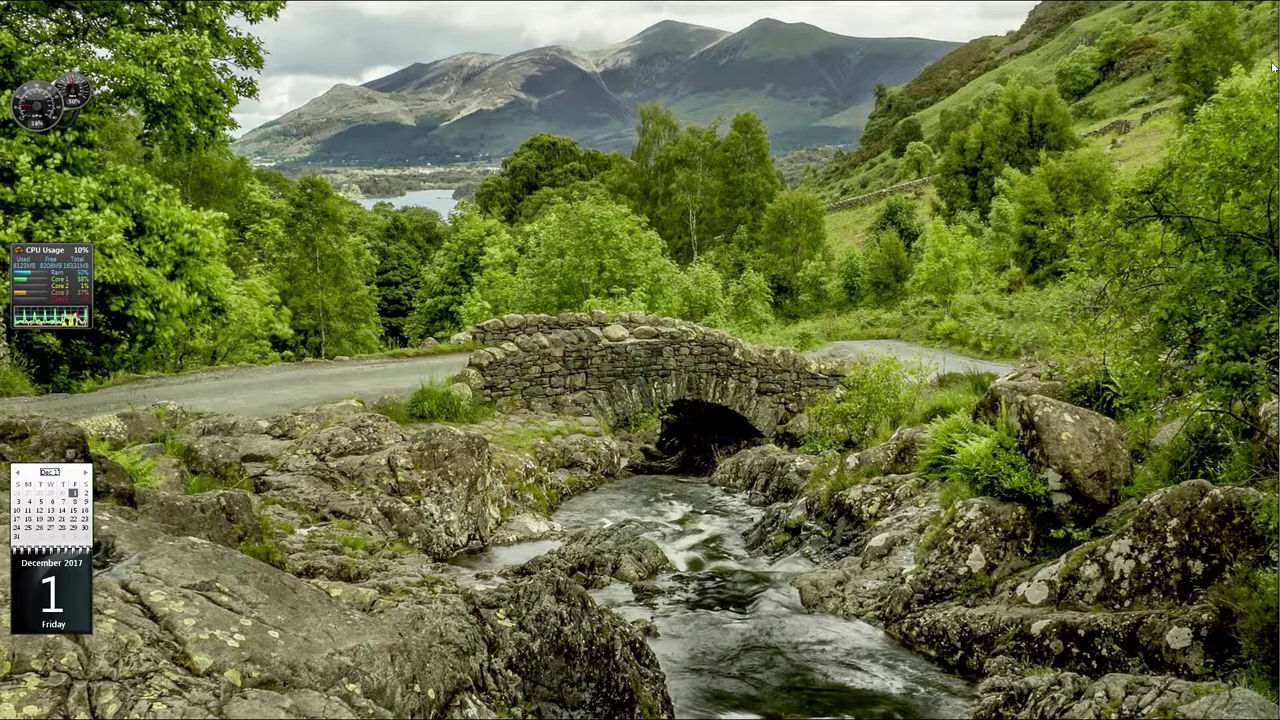
mouse_move(1273, 67)
left_click(1230, 29)
left_click(1230, 29)
left_click(1230, 29)
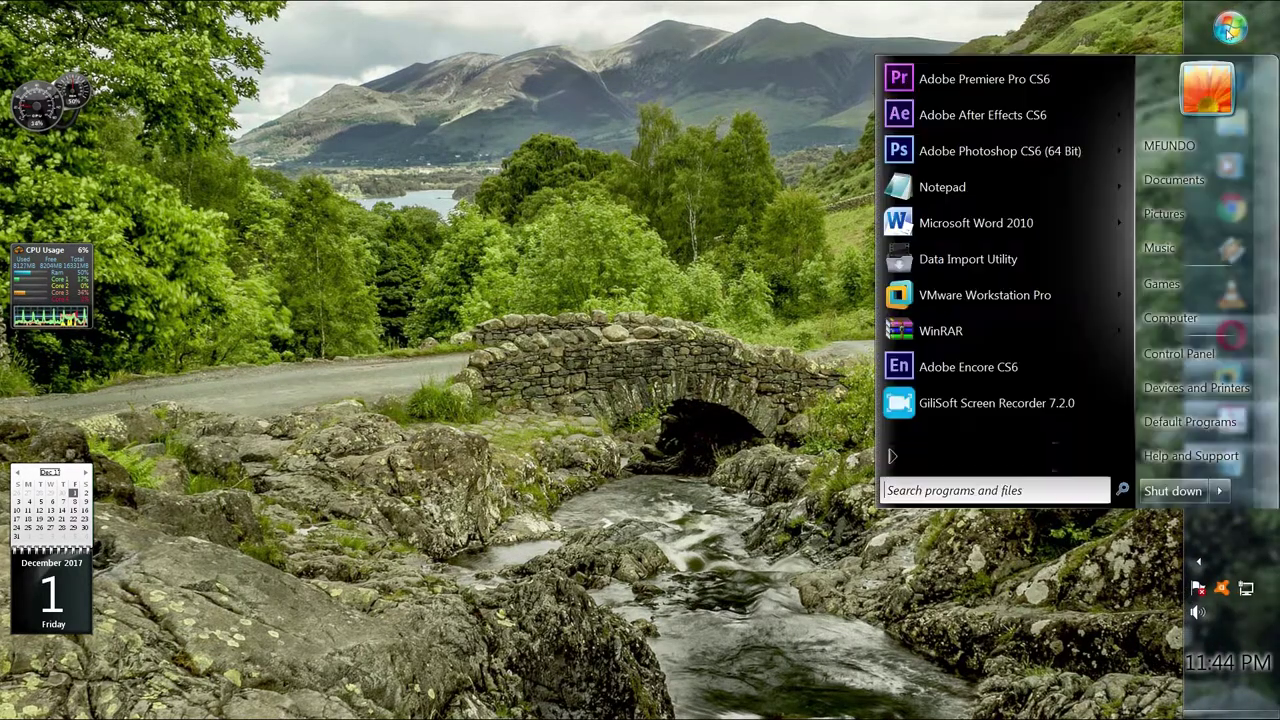
left_click(950, 490)
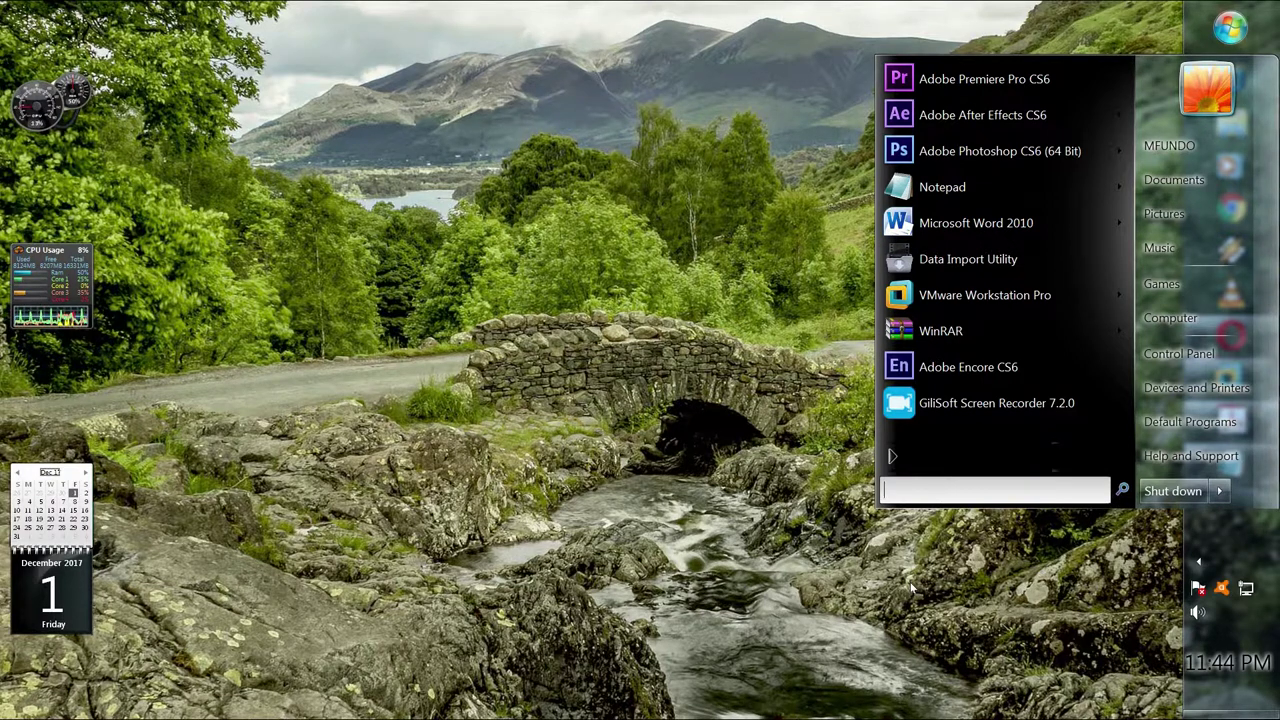
type("%")
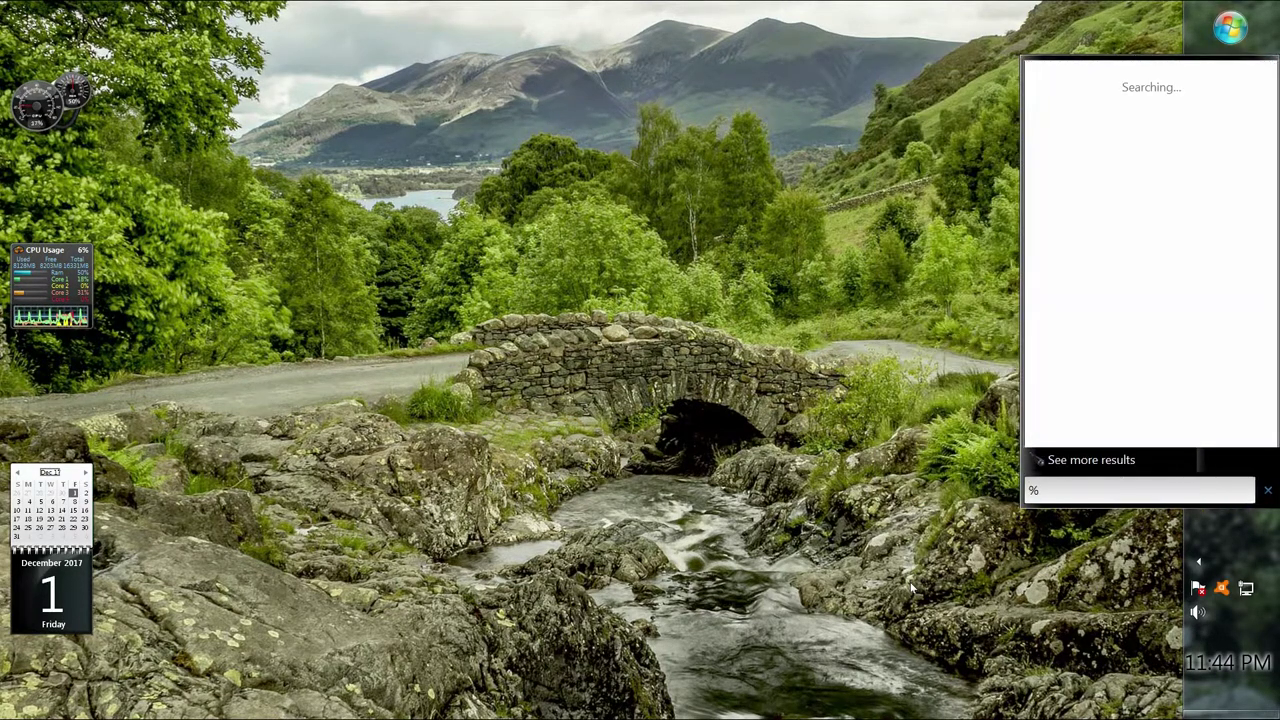
type("temp%")
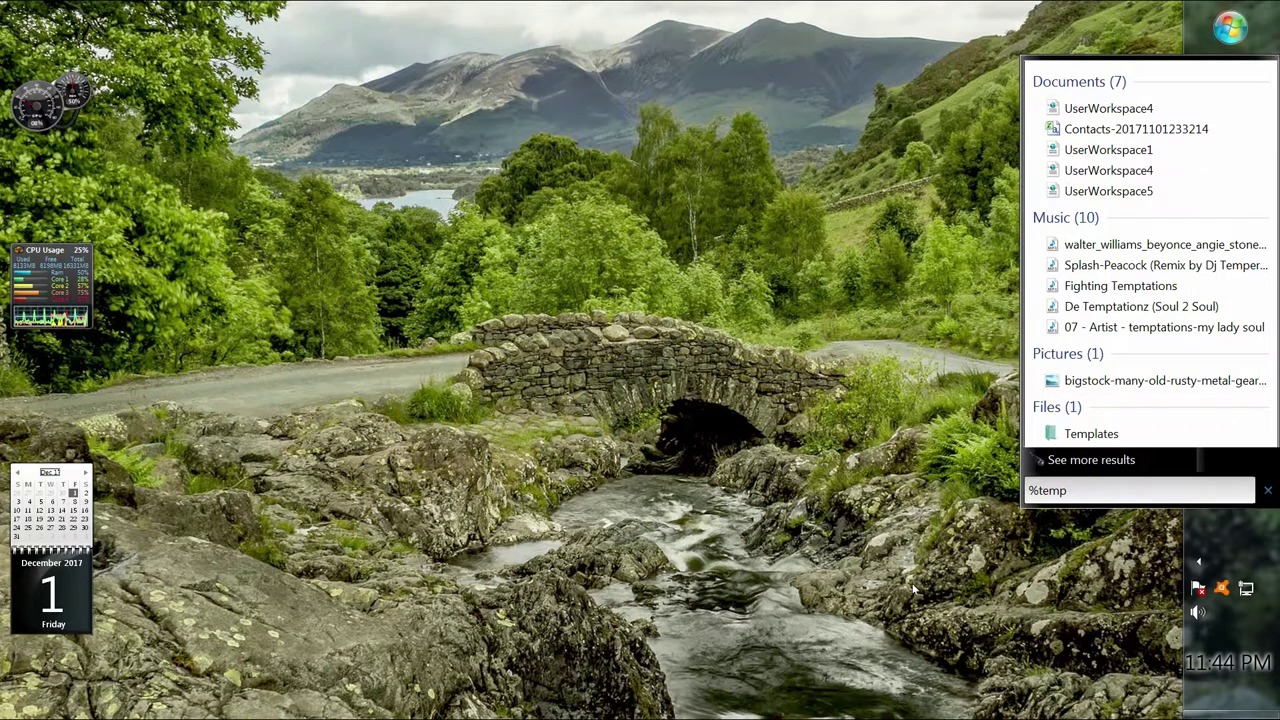
key("Return")
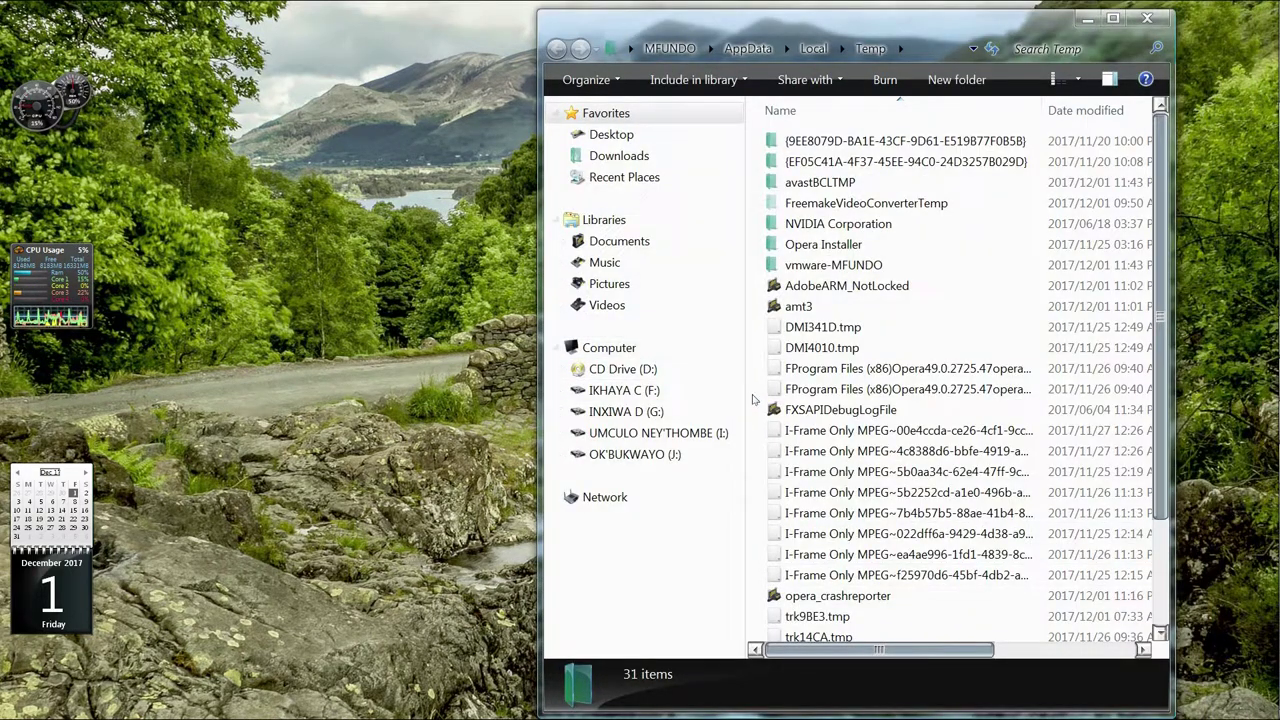
- Delete all items in the Temp folder, skipping all files and folders that are in use
left_click_drag(758, 138, 922, 375)
right_click(922, 375)
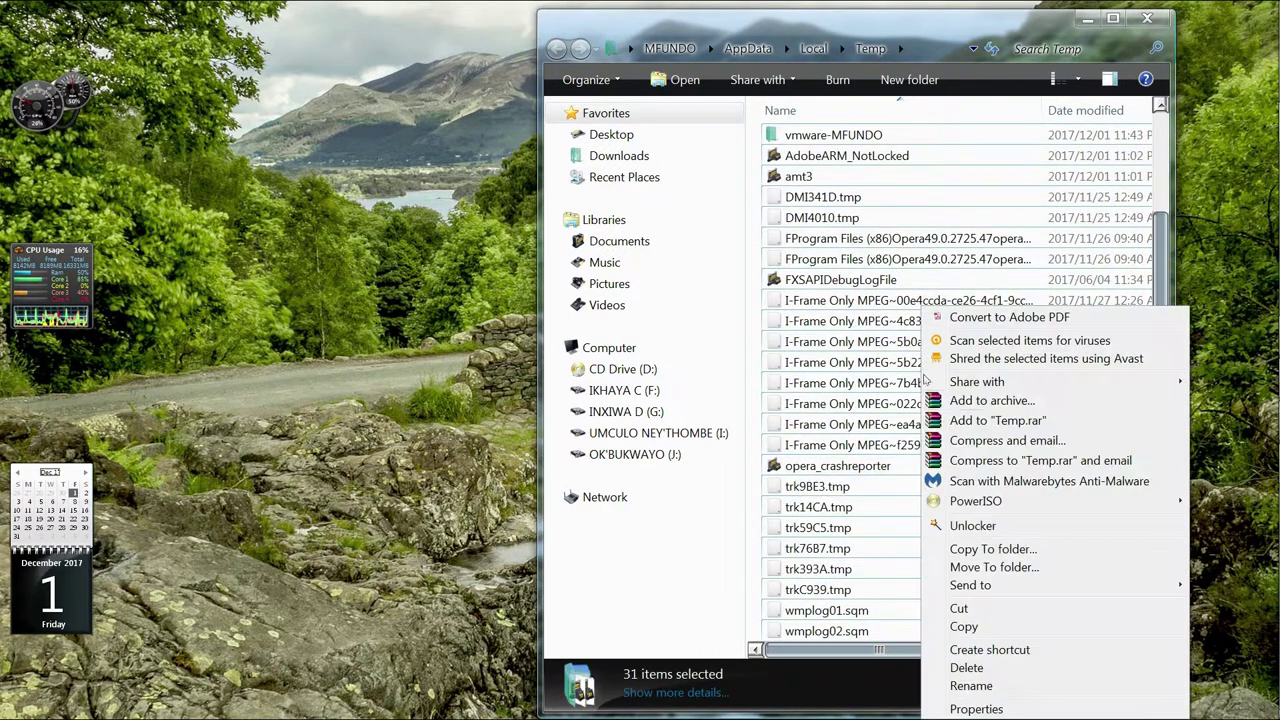
left_click(968, 666)
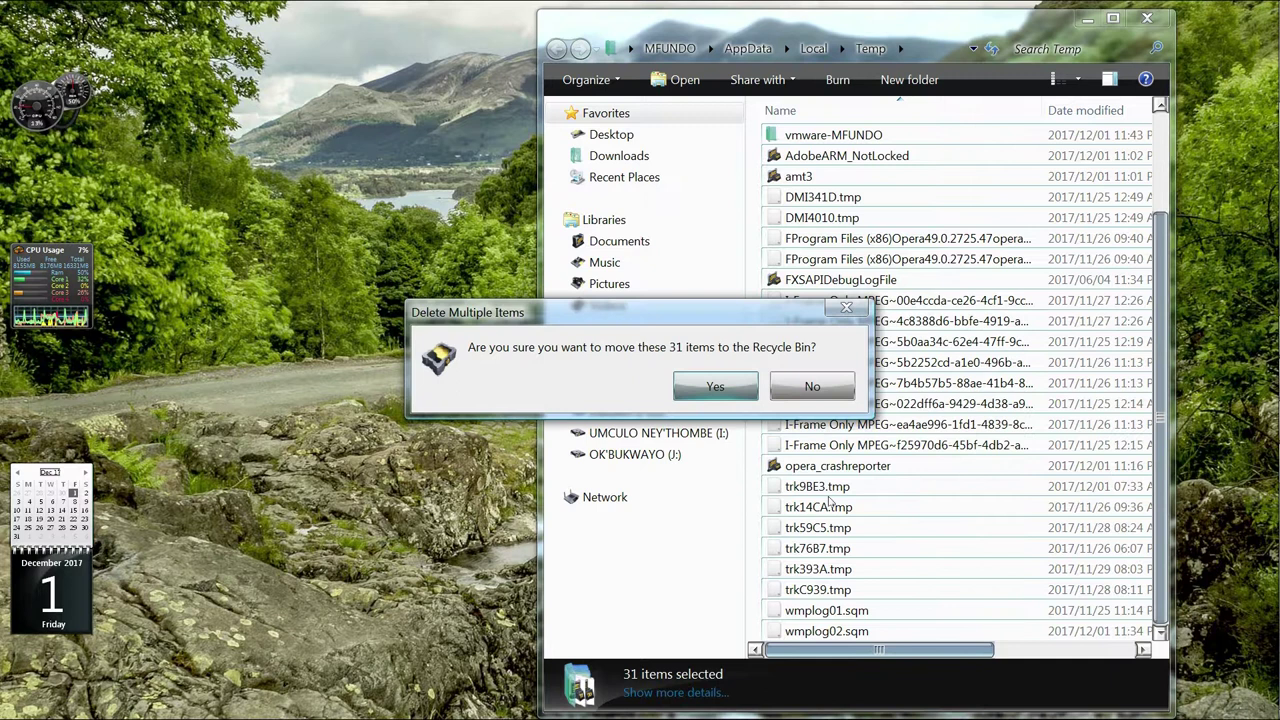
left_click(716, 388)
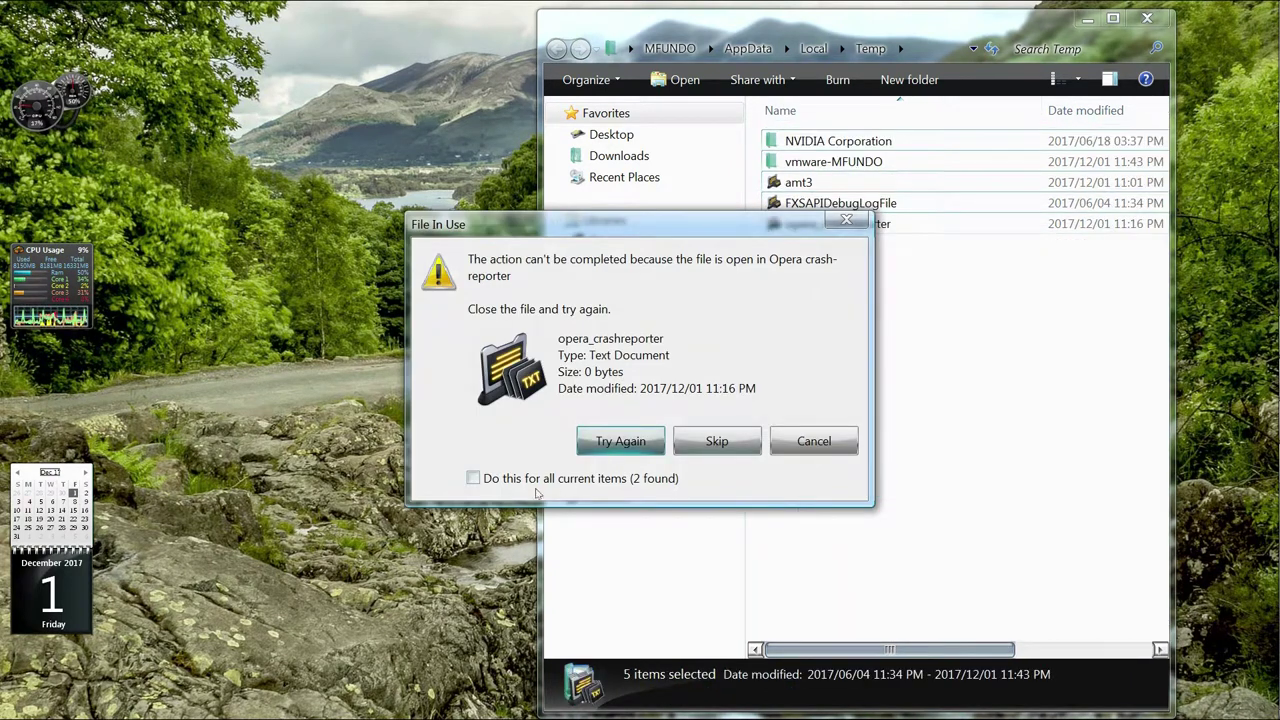
left_click(474, 479)
left_click(716, 443)
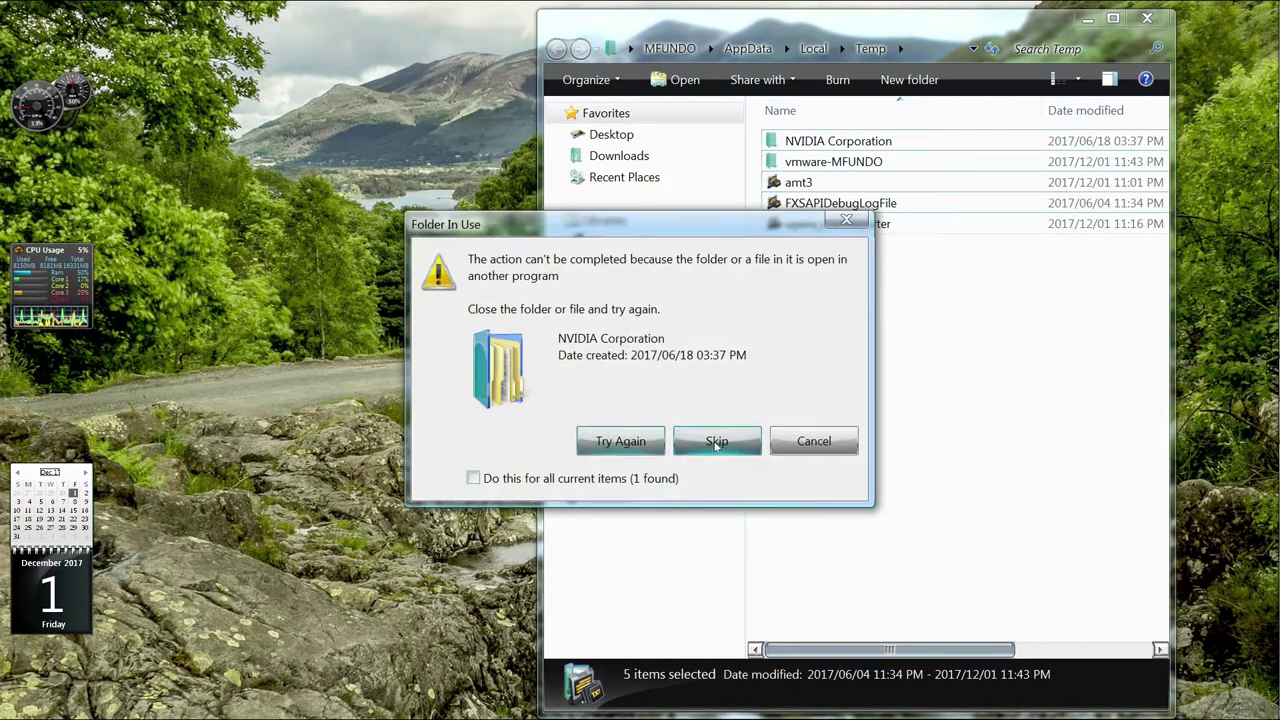
left_click(473, 478)
left_click(716, 441)
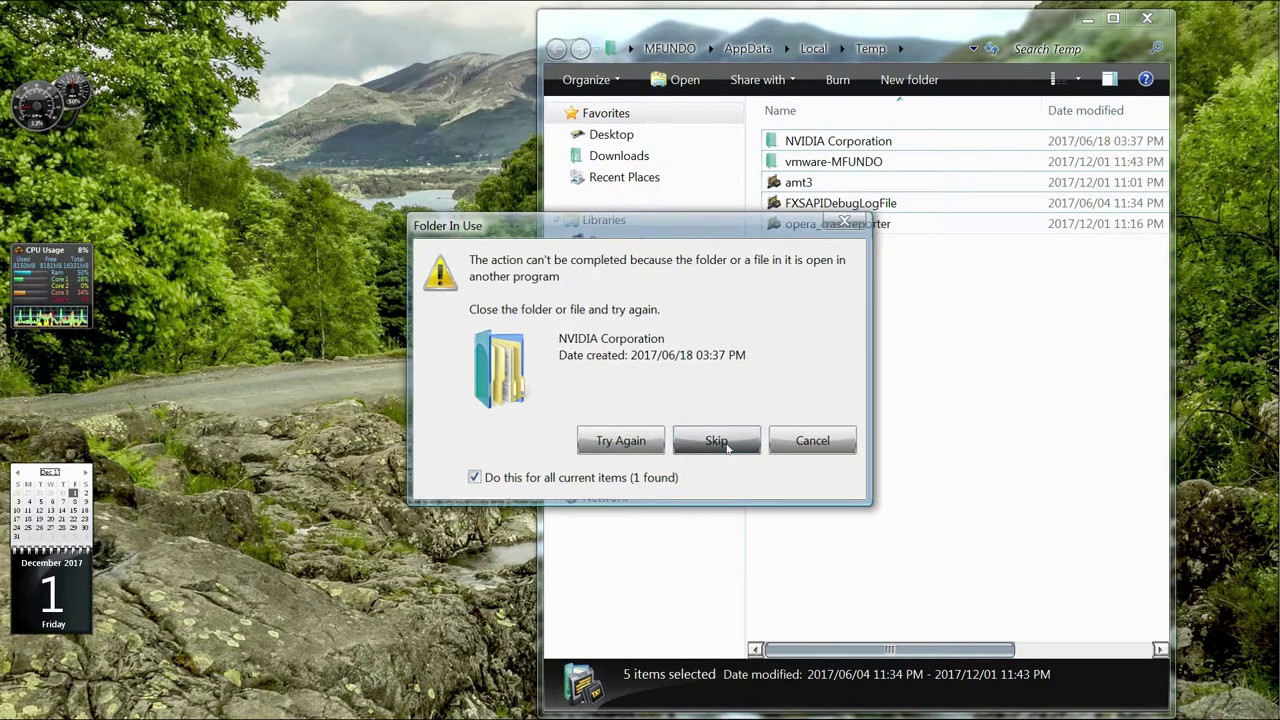
- Check the combined size of the items remaining in the Temp folder, then close their properties
right_click(825, 166)
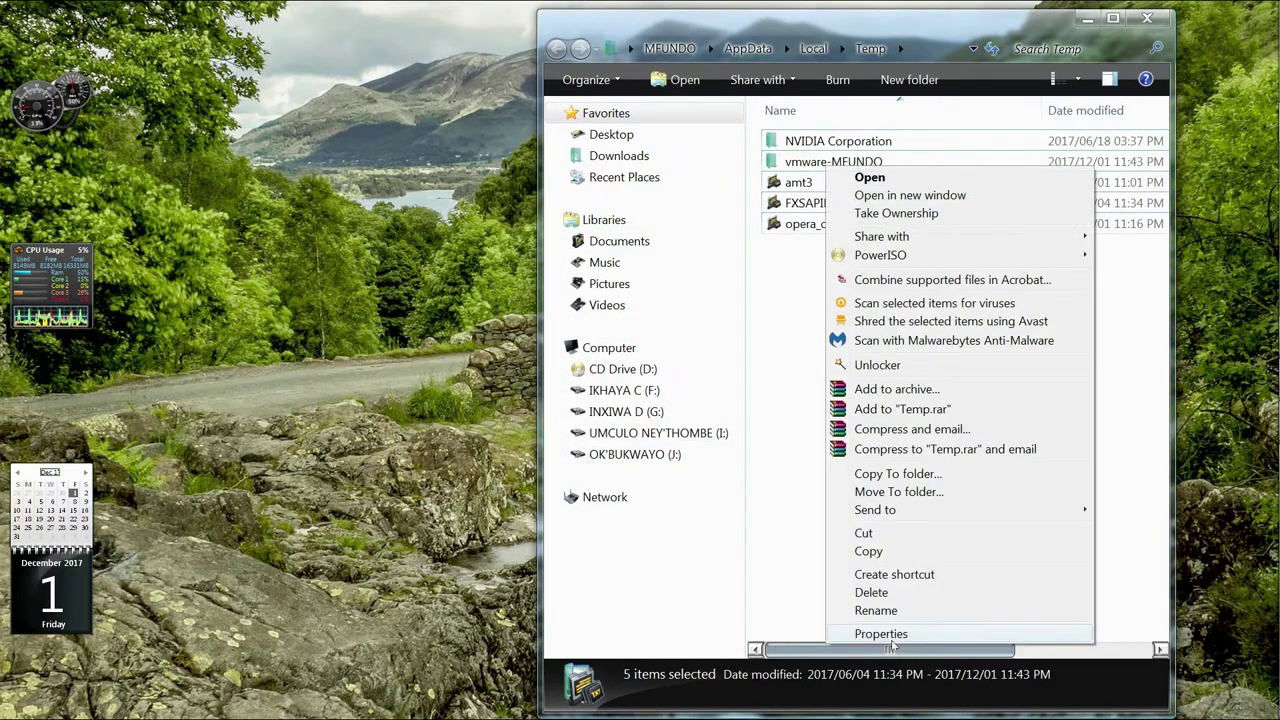
left_click(881, 634)
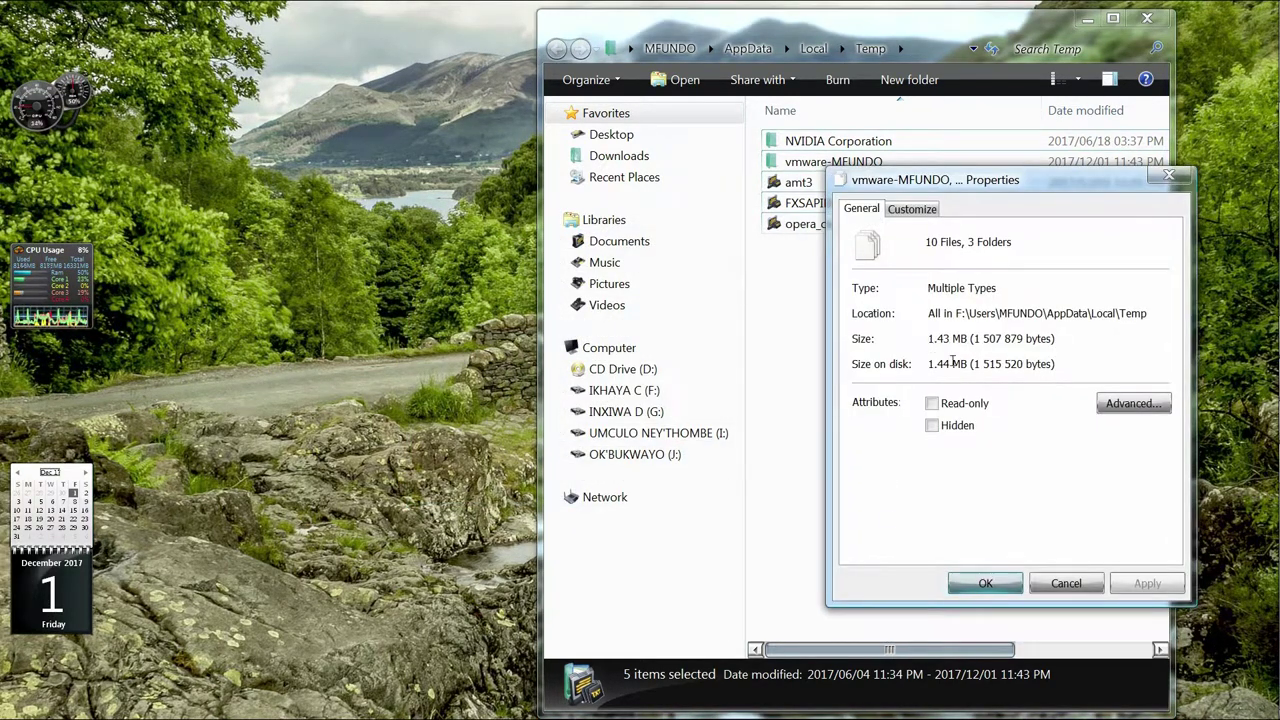
left_click(985, 583)
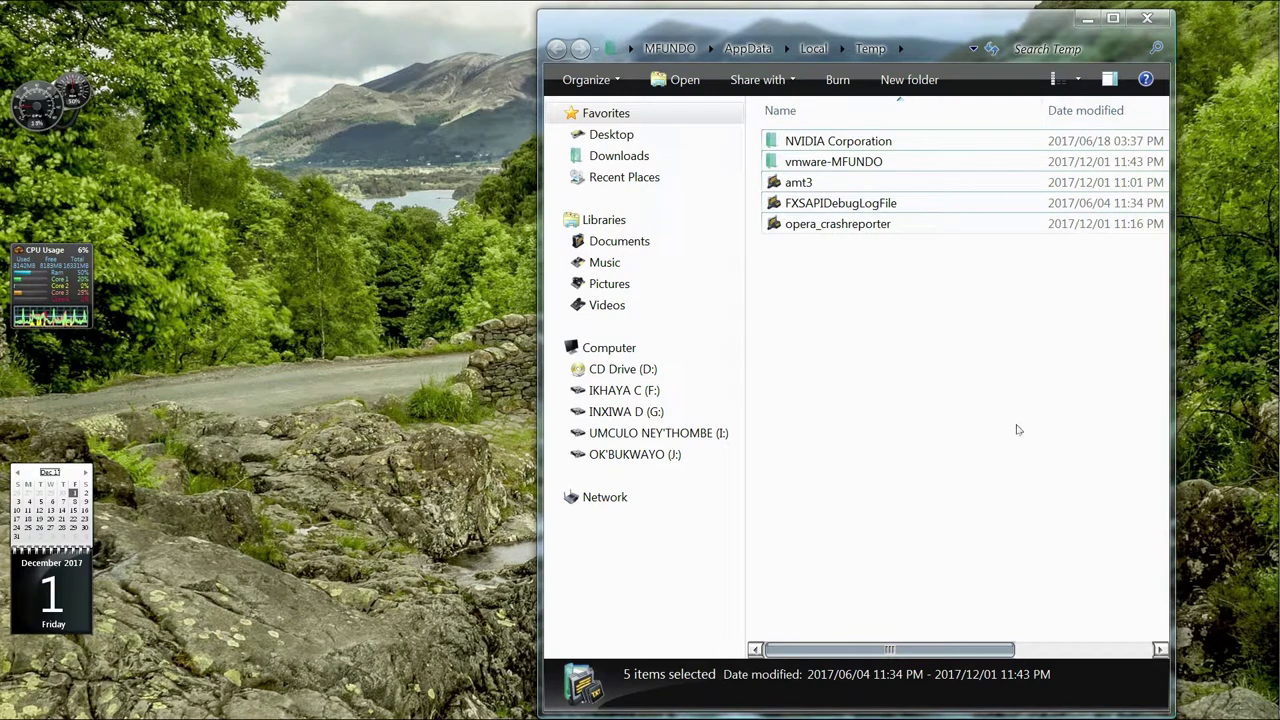
- Snap the folder window to half of the screen and open drive IKHAYA C (F:) from Computer
key("super+Right")
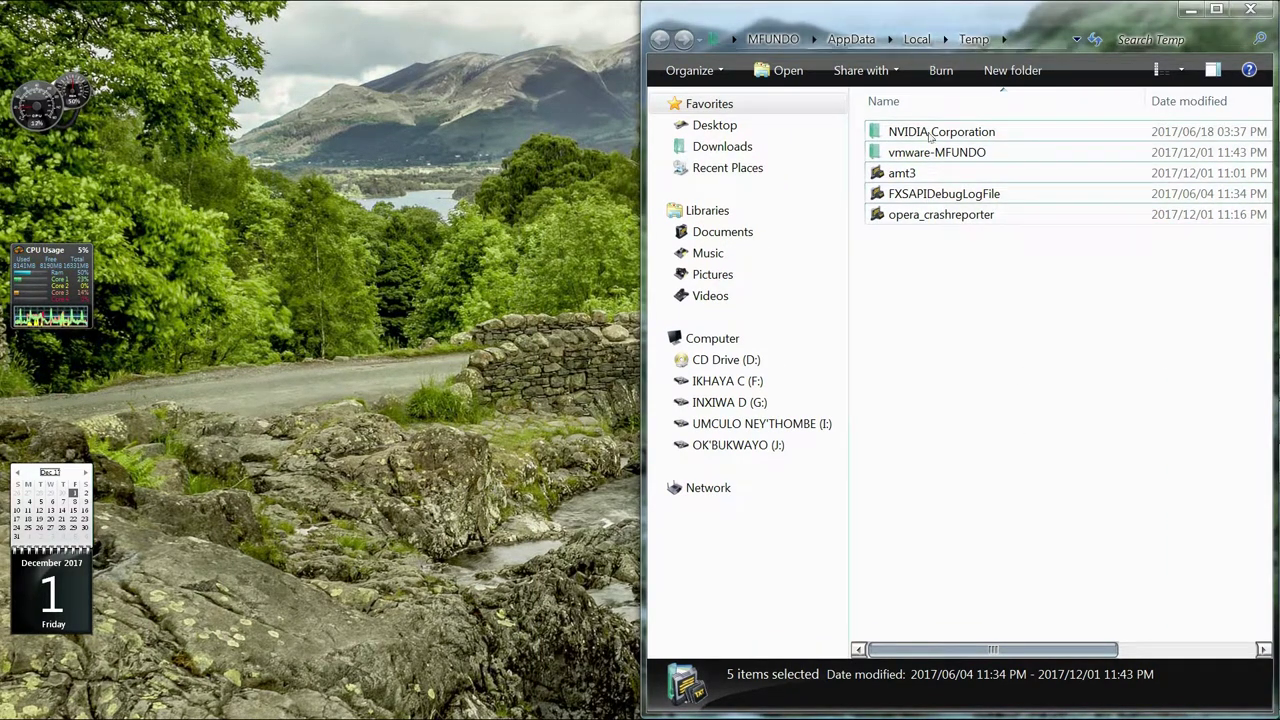
mouse_move(935, 150)
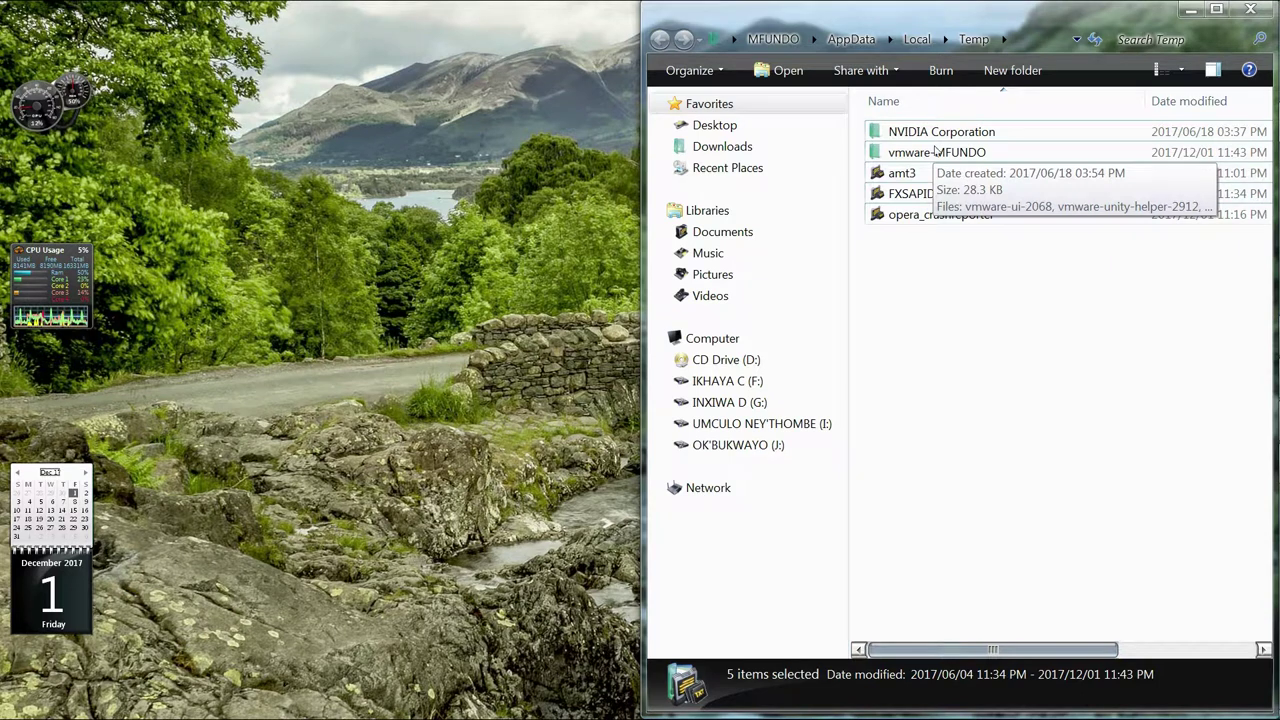
left_click(706, 343)
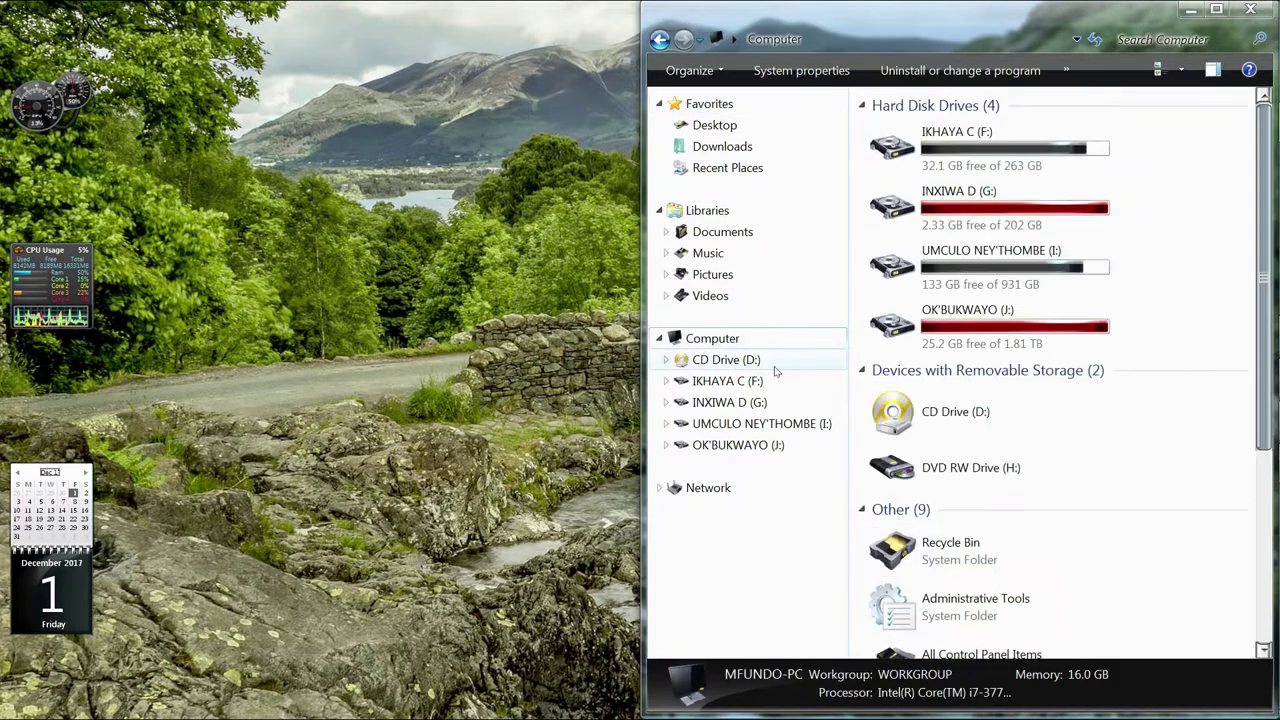
right_click(955, 150)
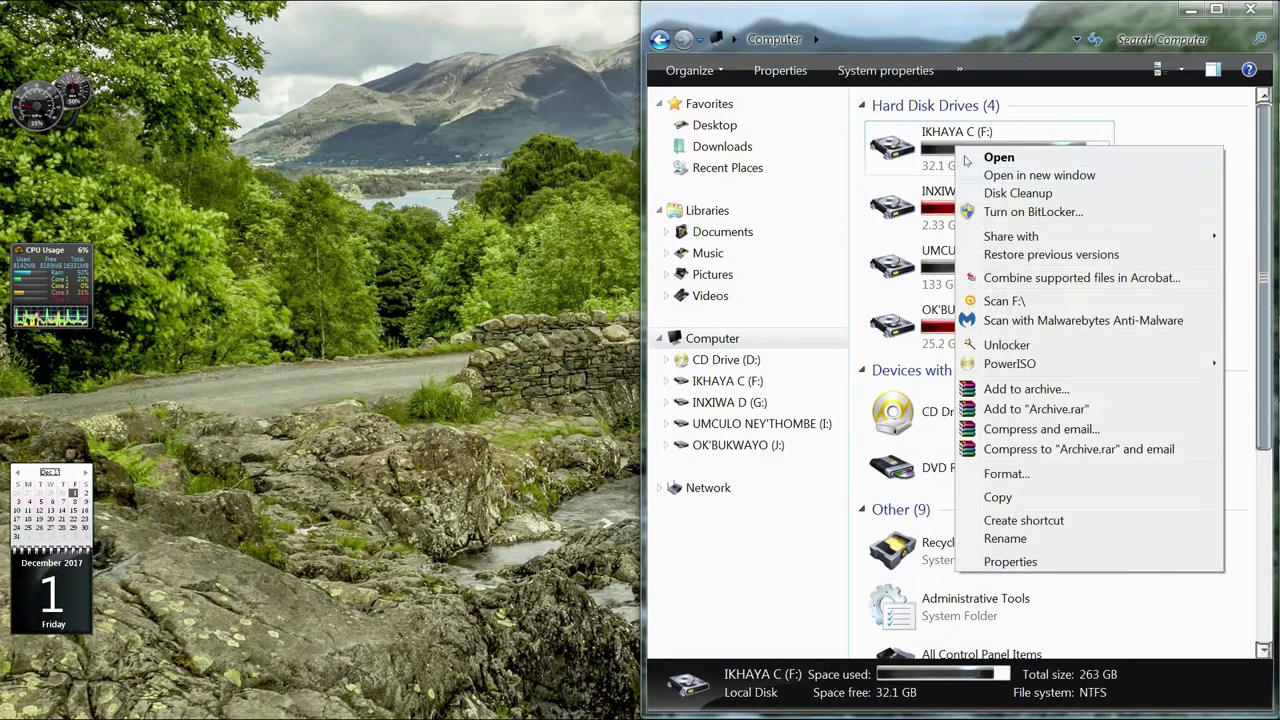
left_click(1000, 158)
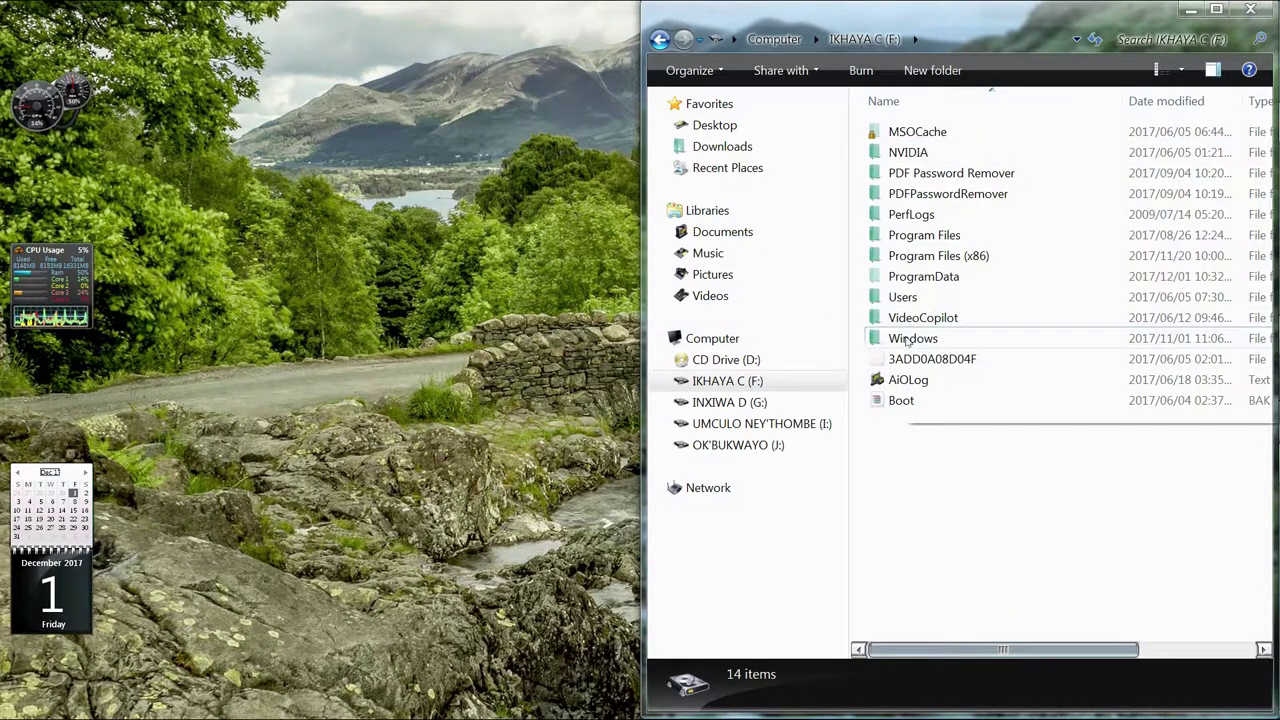
- Open the Windows folder on IKHAYA C (F:) and view the contents of its SoftwareDistribution folder
mouse_move(907, 342)
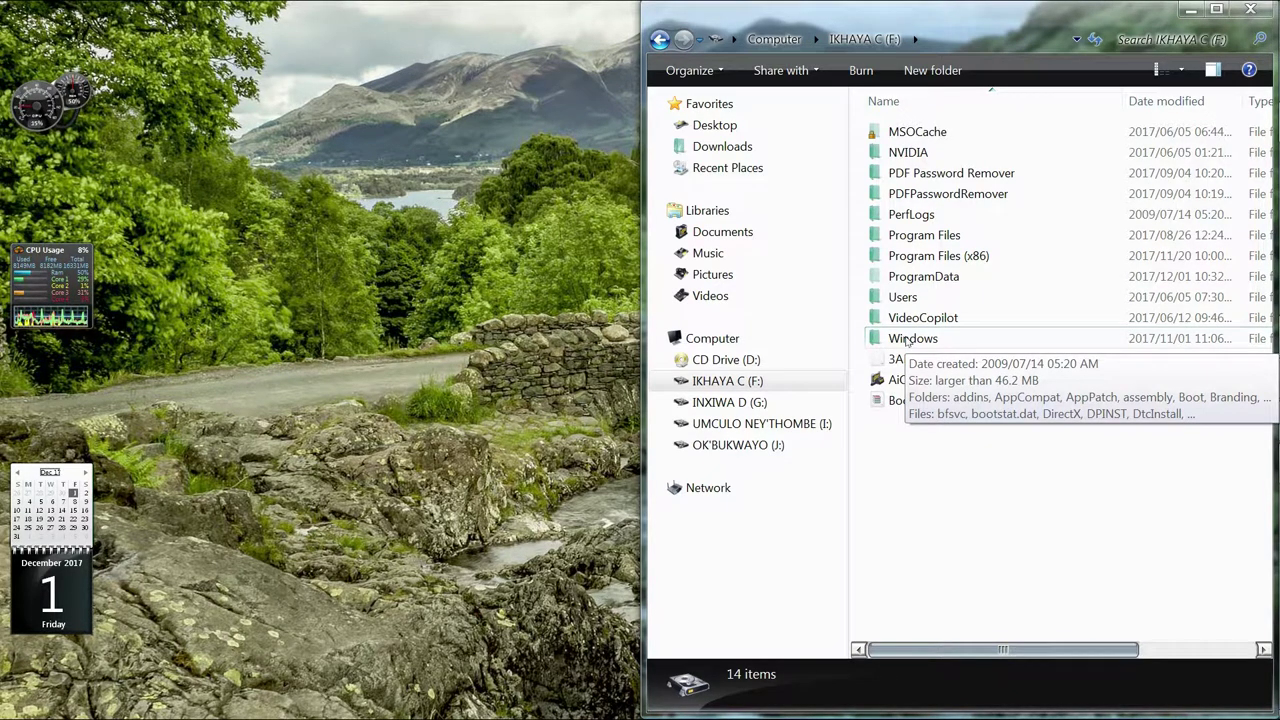
right_click(907, 342)
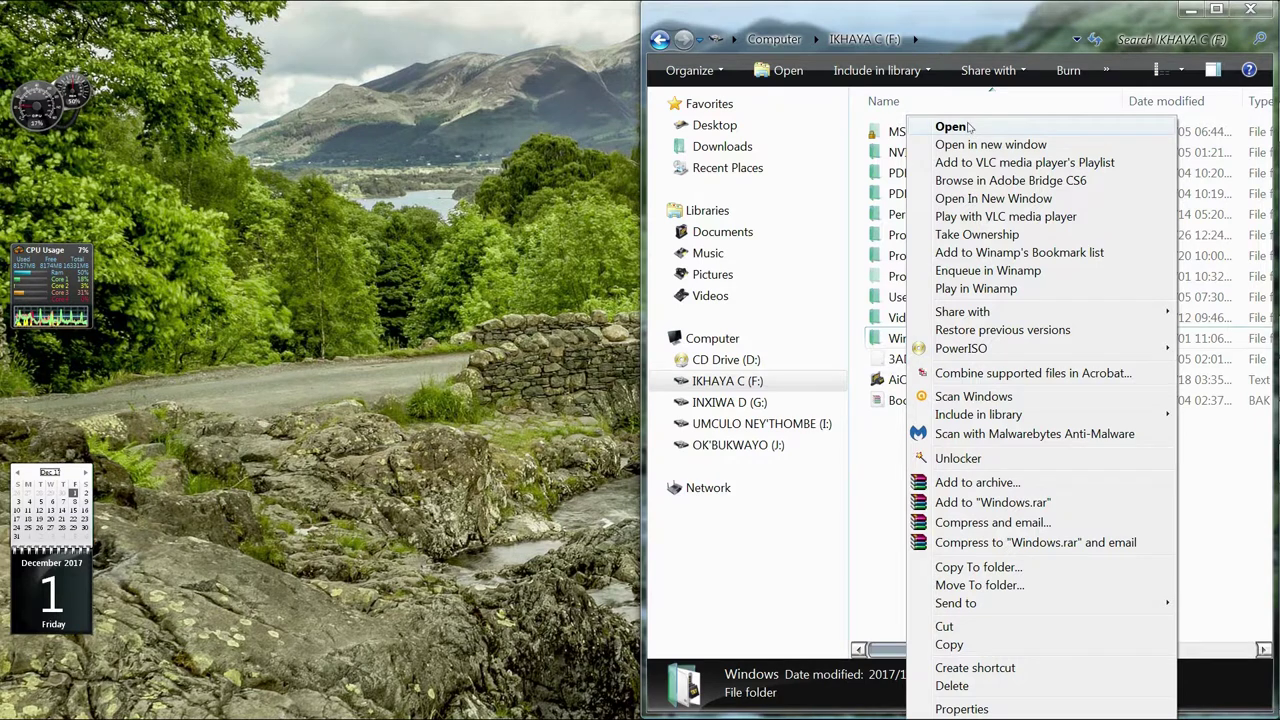
left_click(960, 128)
scroll(997, 498, "down", 2)
scroll(997, 498, "down", 7)
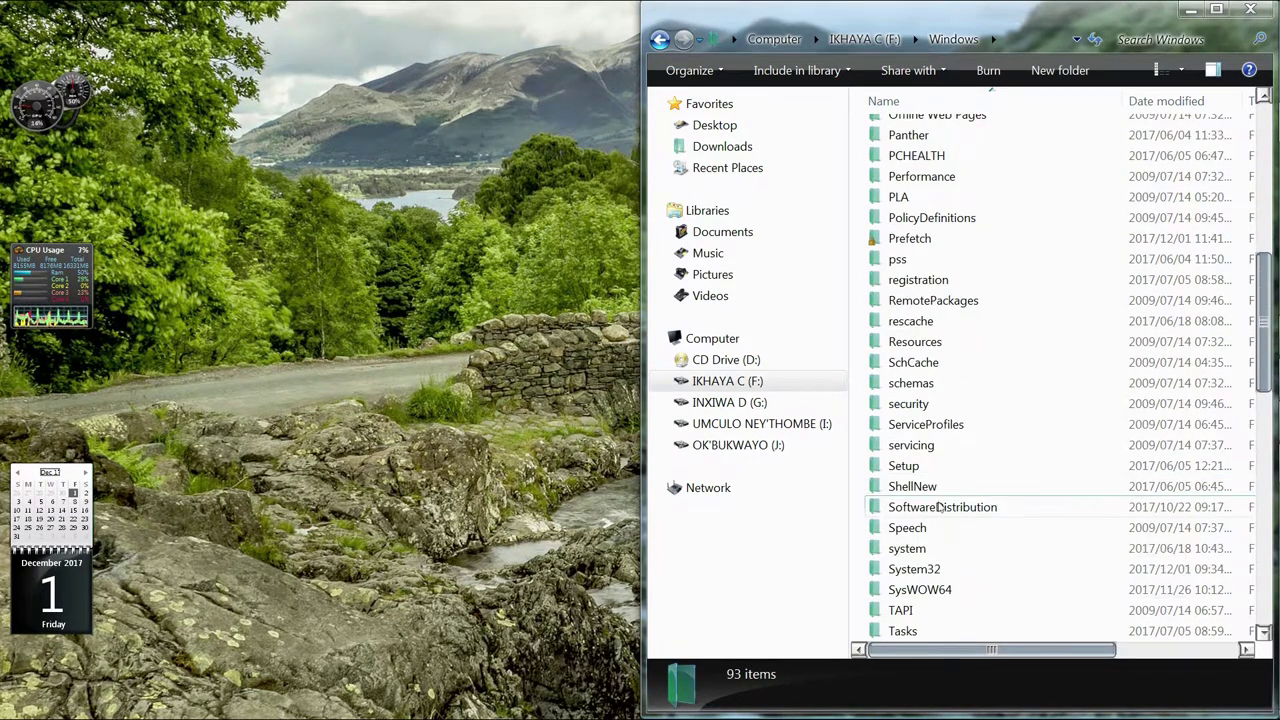
right_click(940, 507)
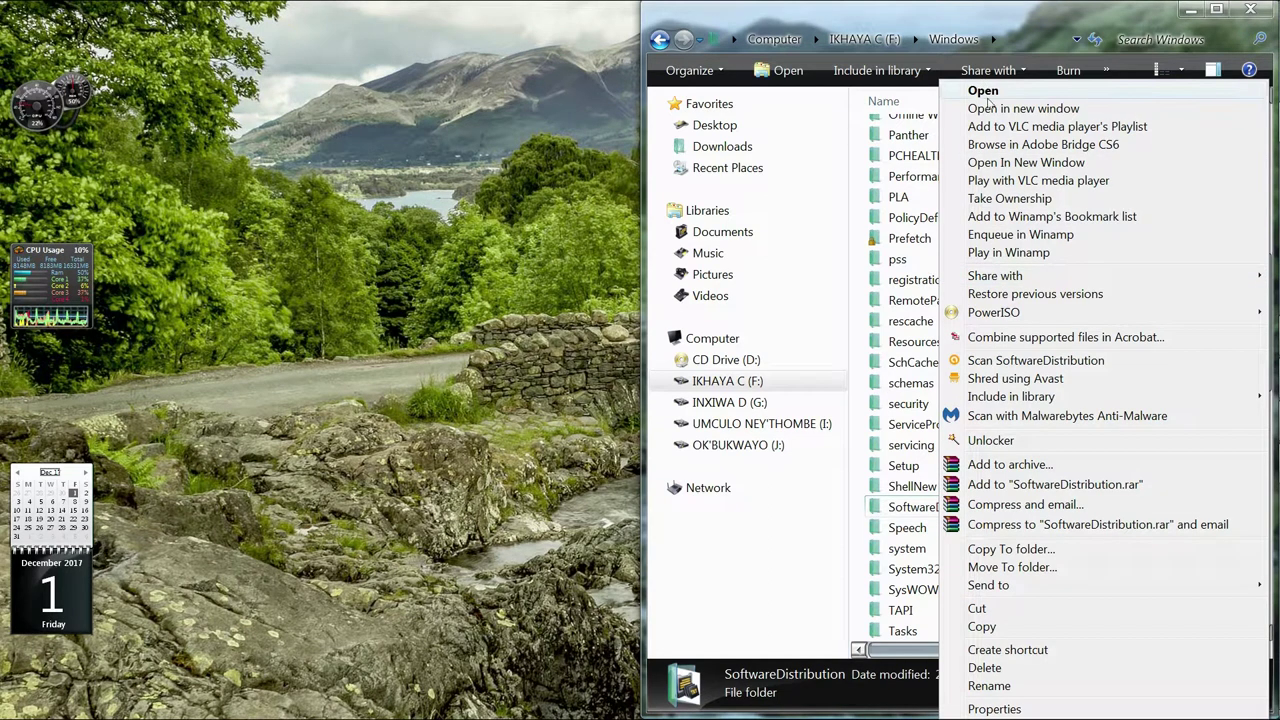
left_click(983, 91)
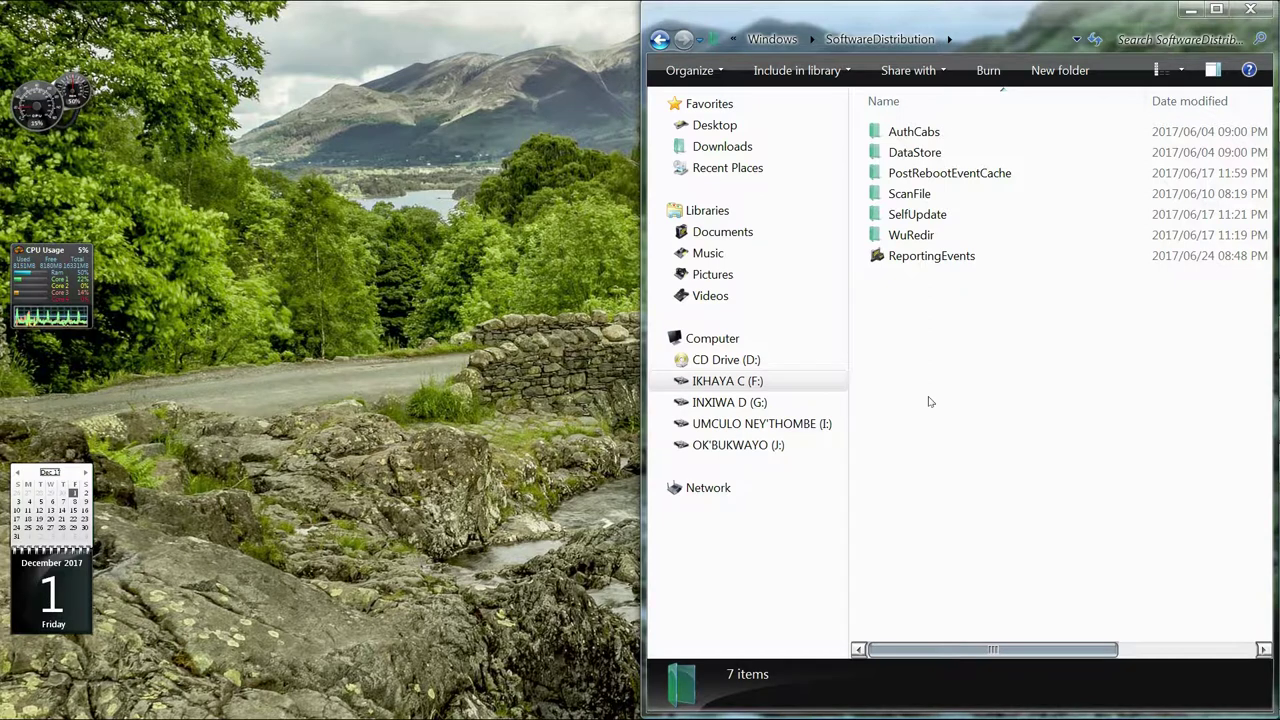
- Go back to Computer, view the contents of drive IKHAYA C (F:) again, and close the folder window
left_click(716, 340)
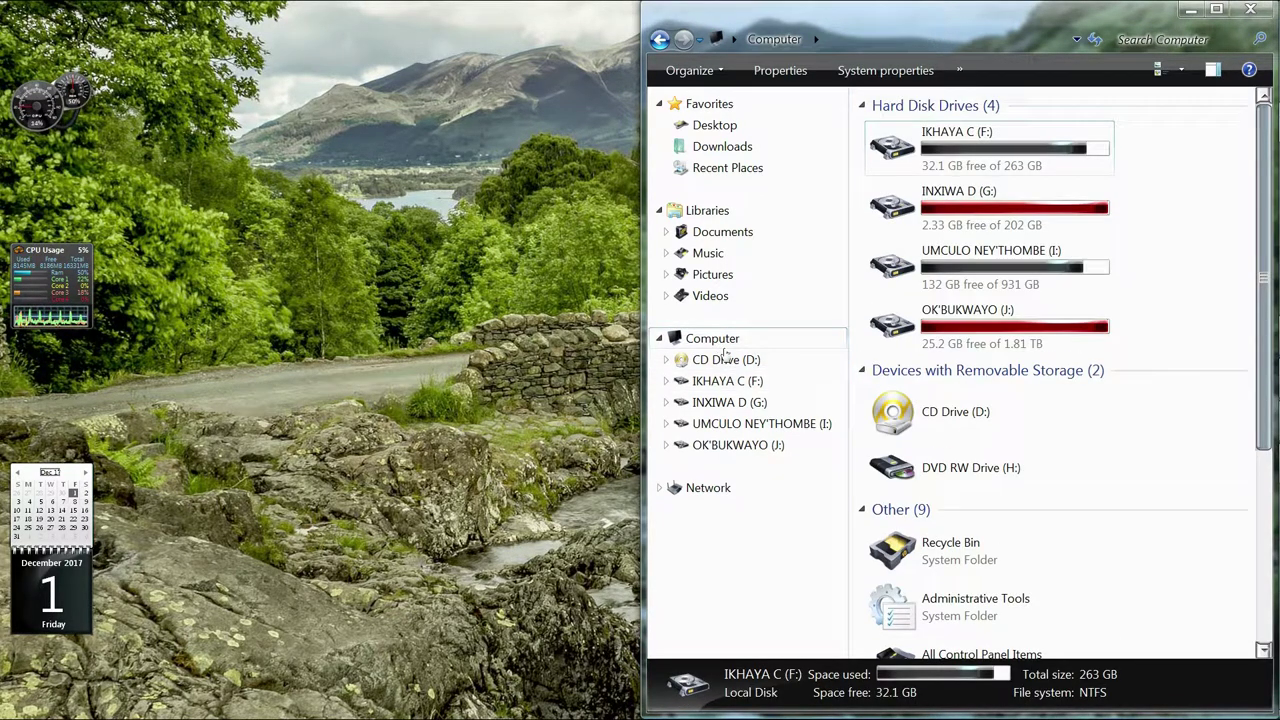
right_click(950, 144)
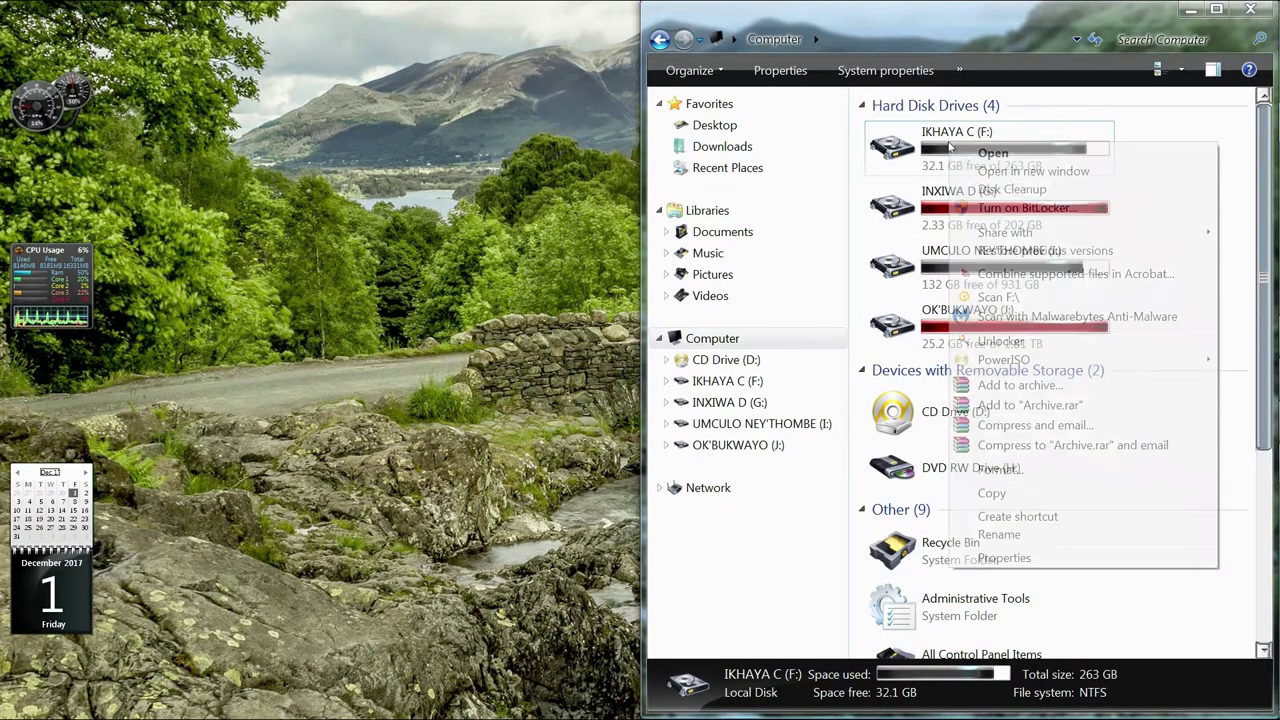
left_click(996, 154)
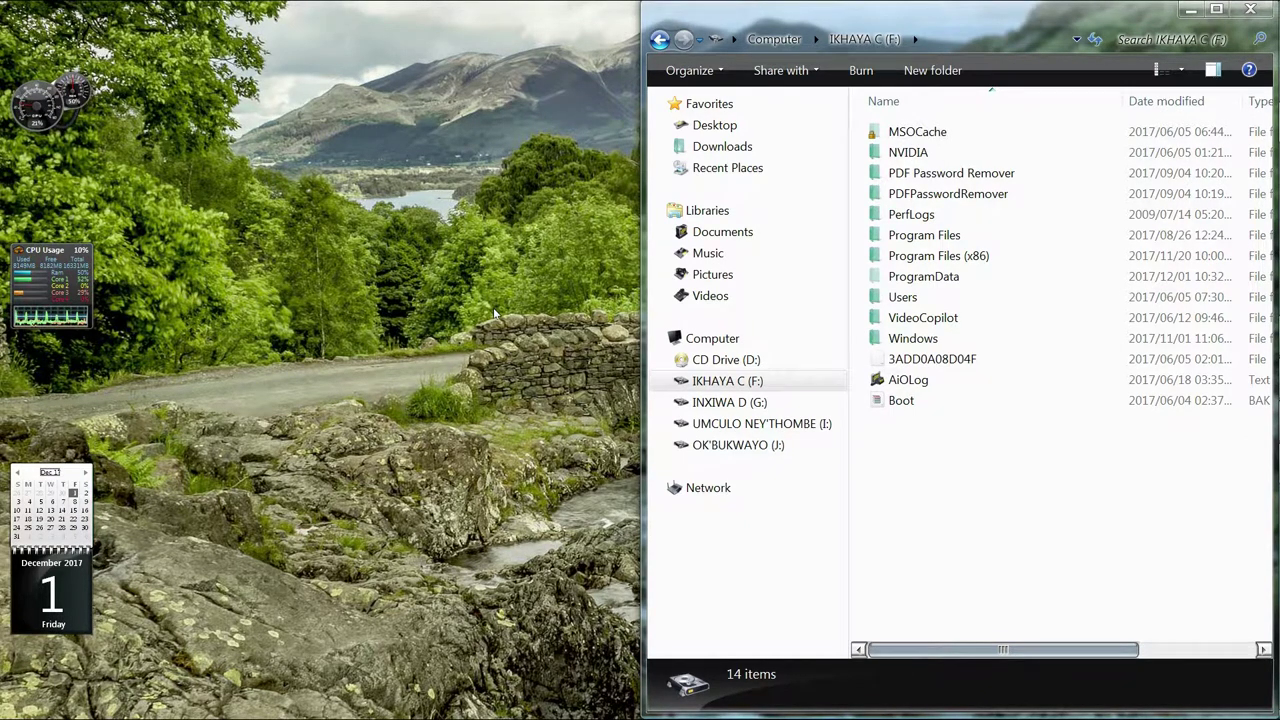
mouse_move(948, 343)
left_click(1249, 9)
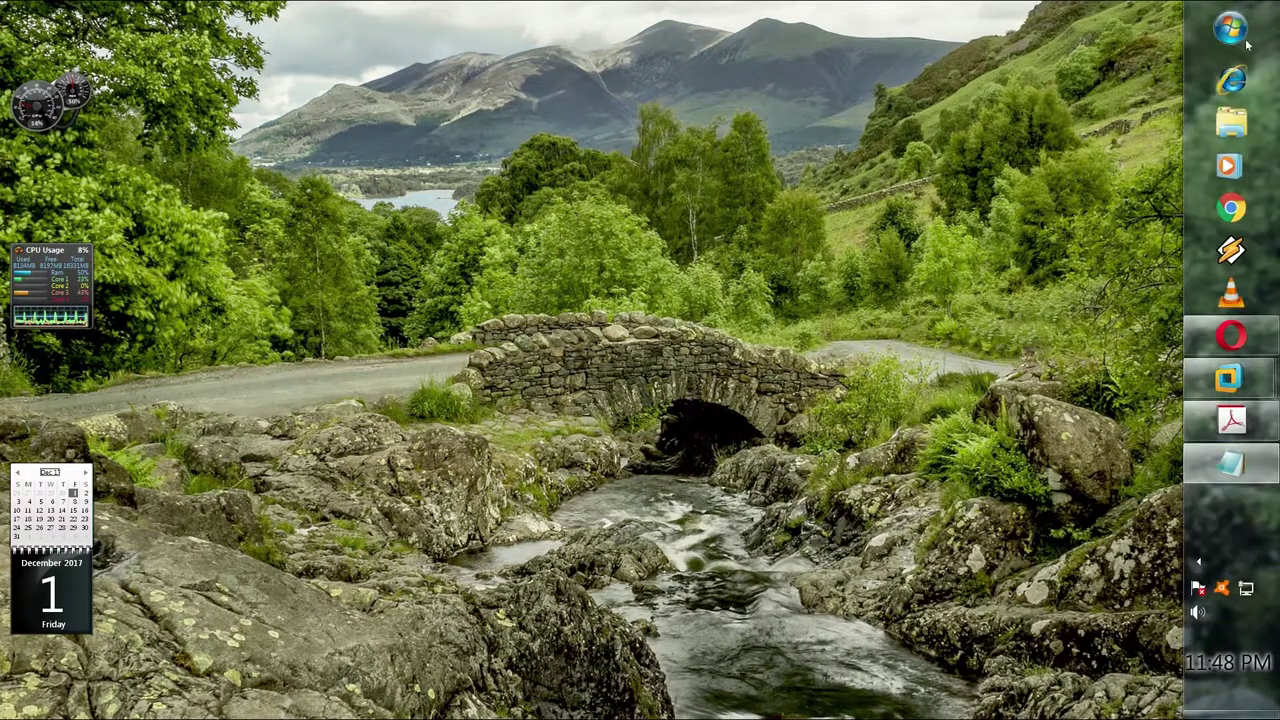
- Search the Start menu for "resto", open the System Protection settings, and move their window to the middle of the desktop
left_click(1234, 30)
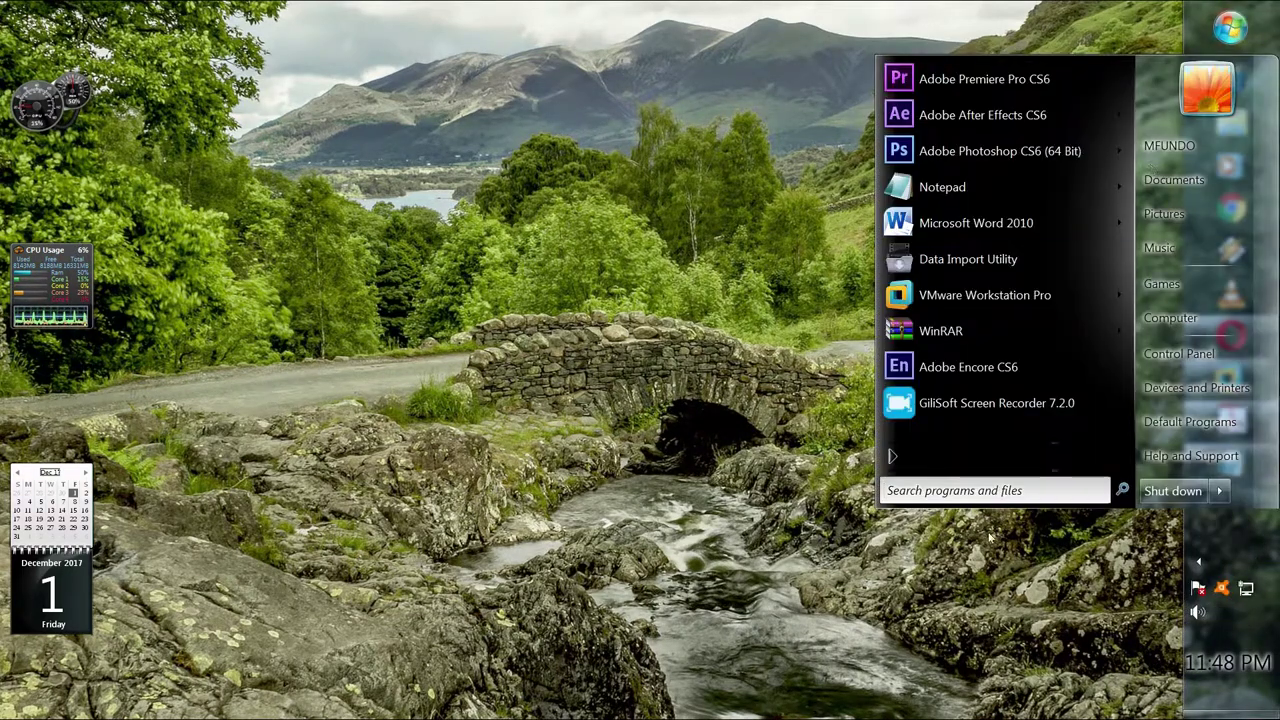
left_click(952, 488)
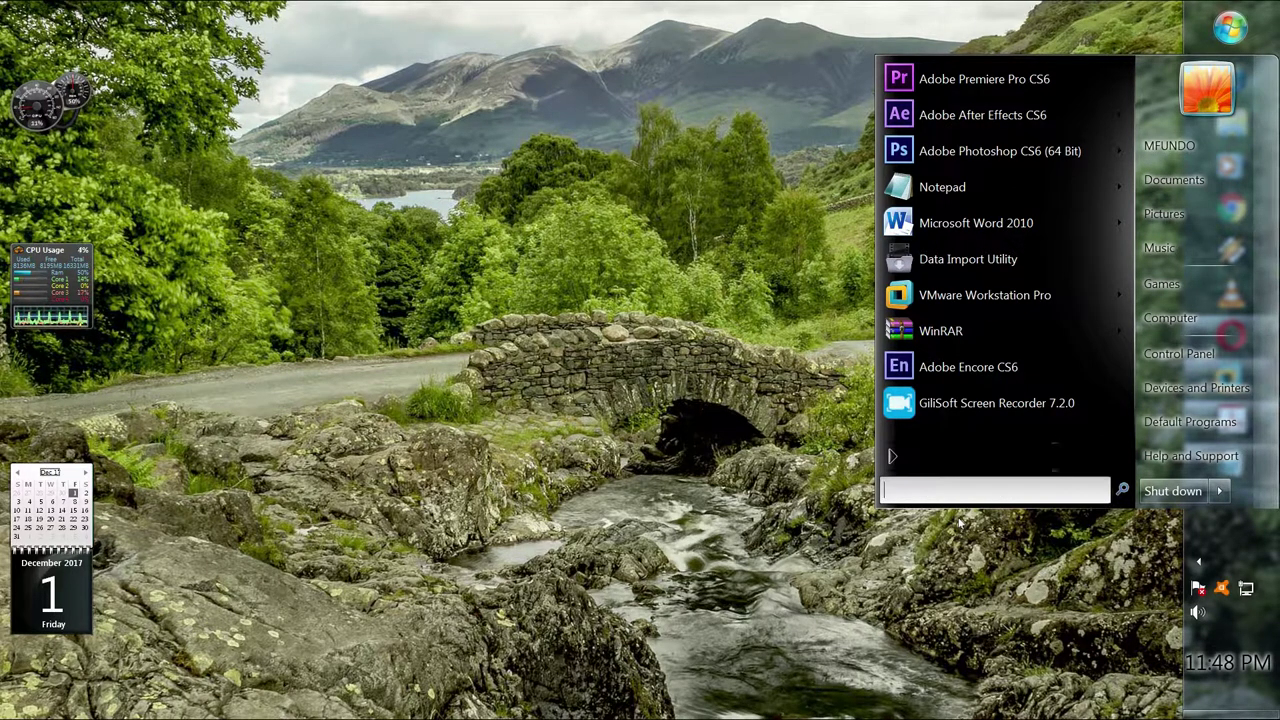
type("resto")
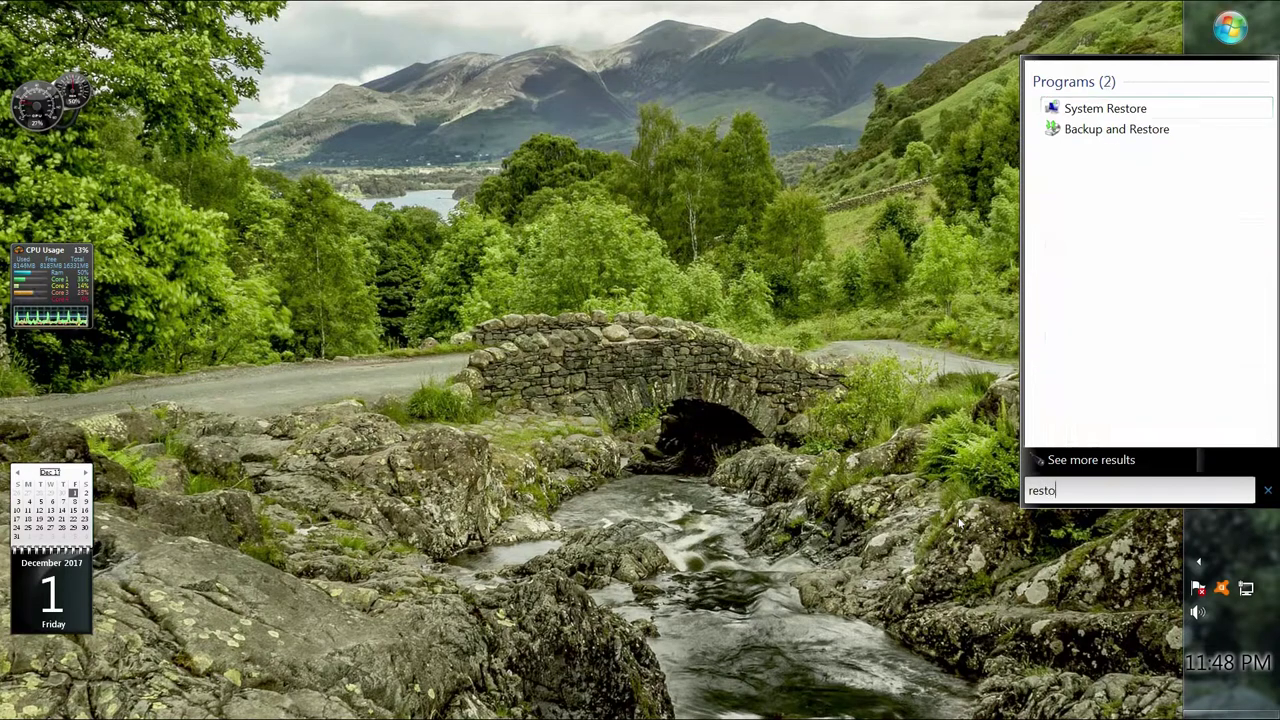
left_click(1103, 307)
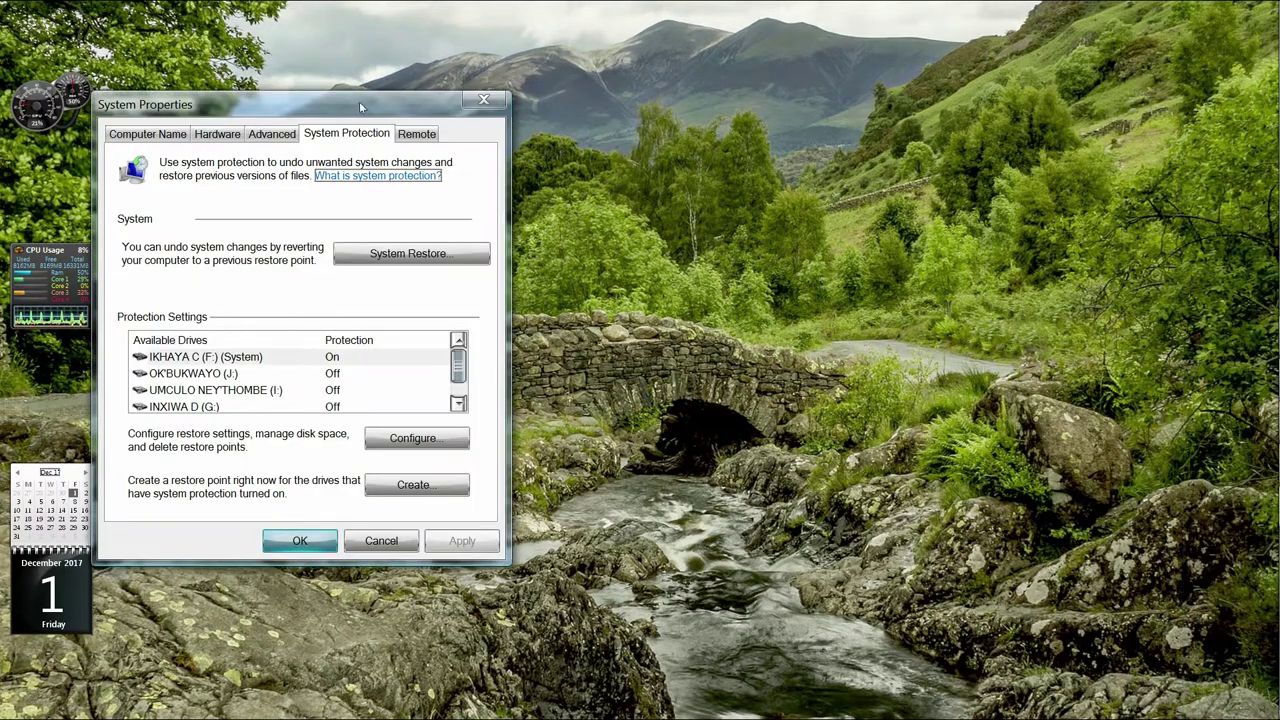
left_click_drag(359, 101, 778, 118)
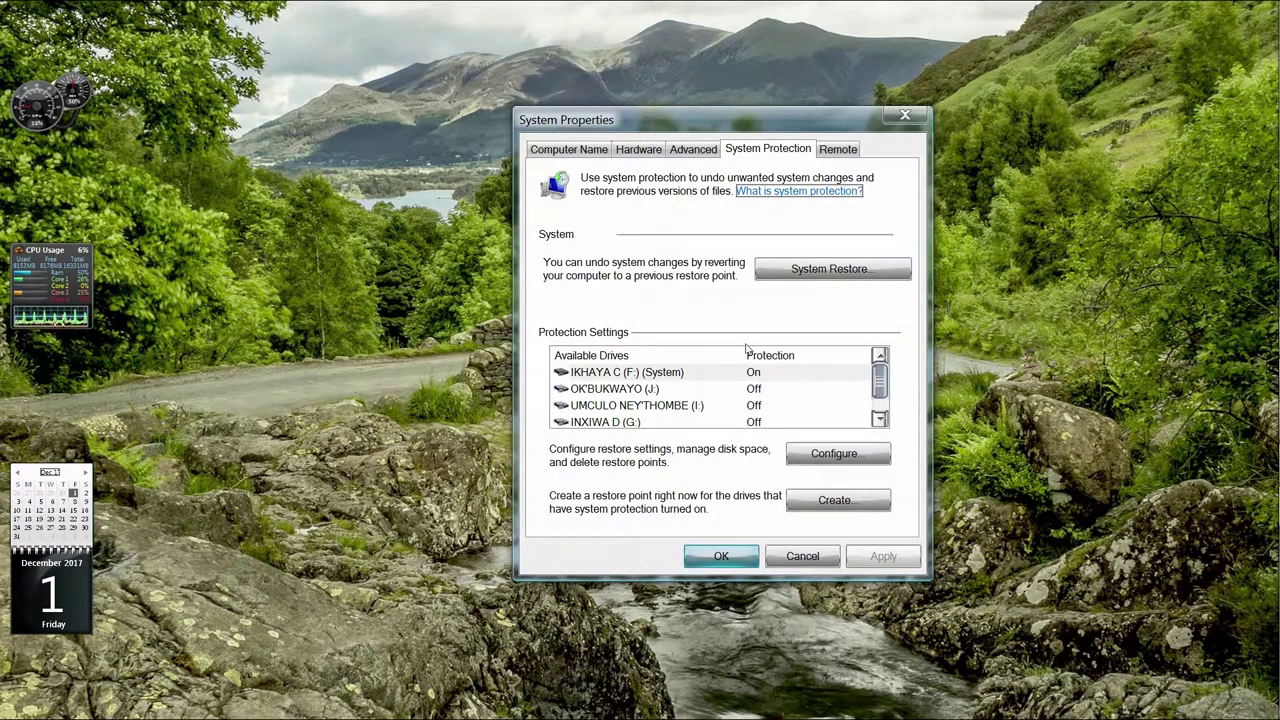
- Delete all restore points of IKHAYA C (F:) in its System Protection configuration, confirming the deletion, and accept the settings
left_click(826, 456)
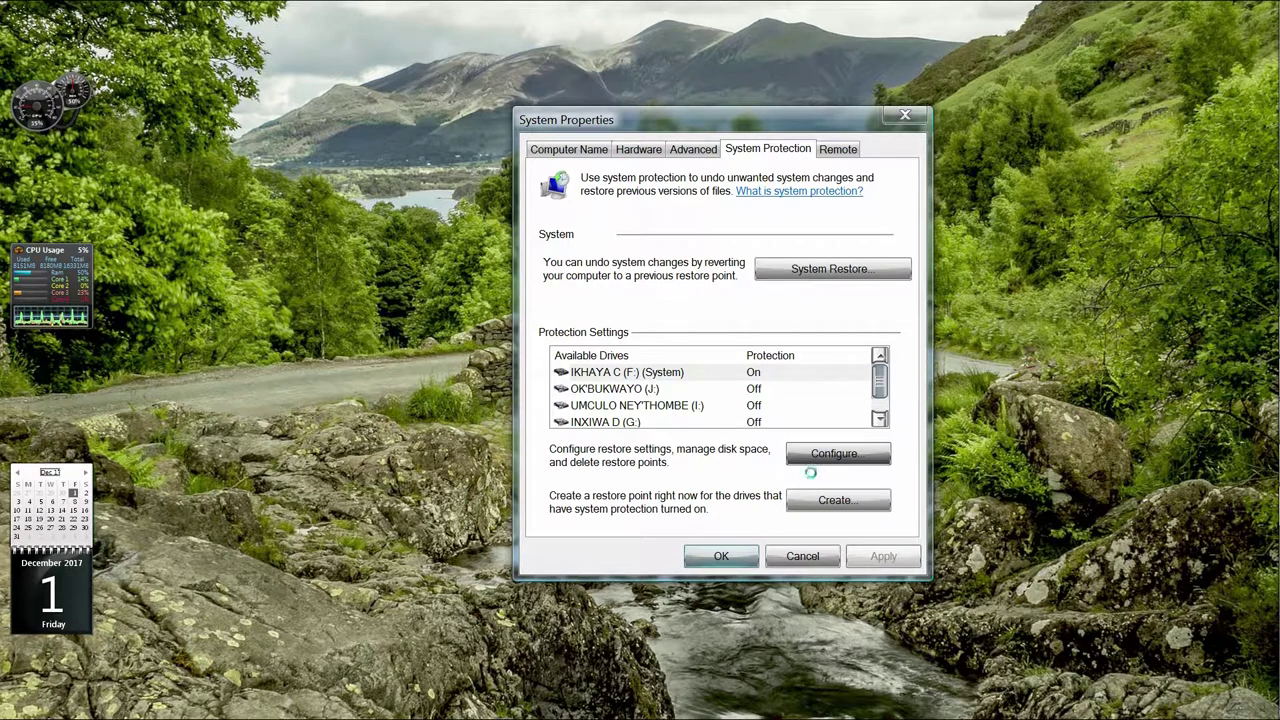
left_click_drag(816, 156, 752, 115)
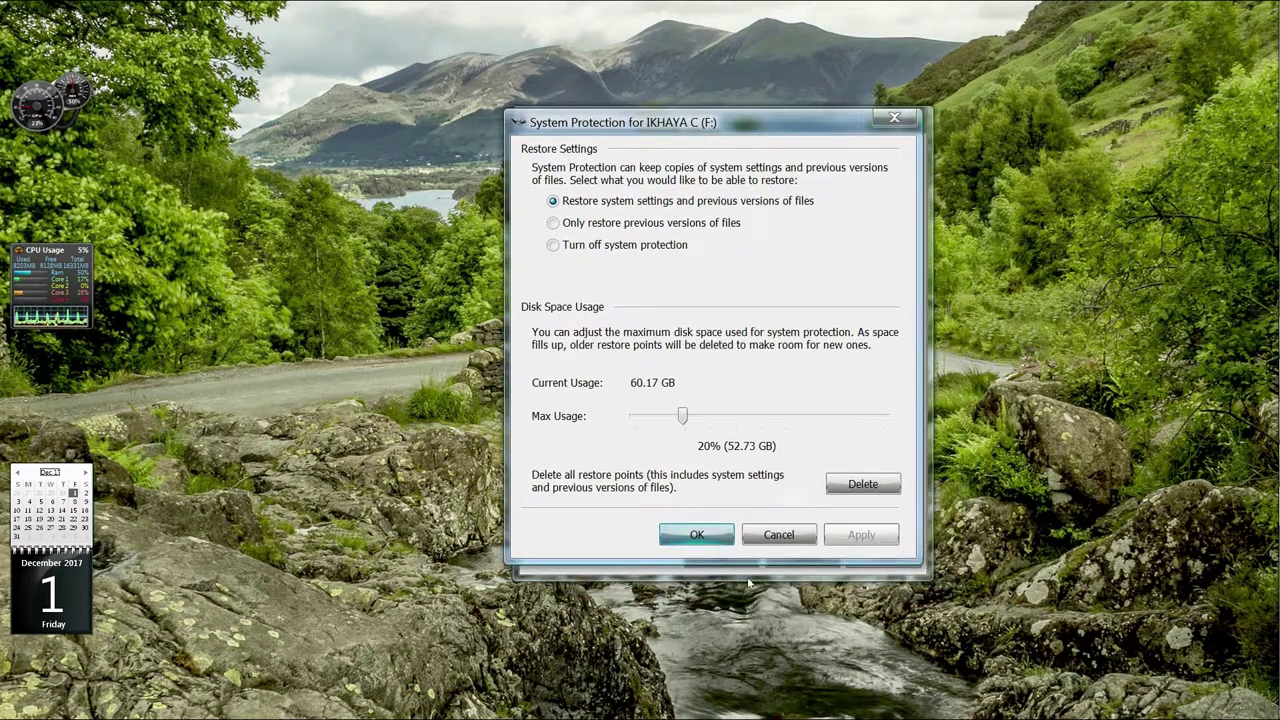
left_click(856, 486)
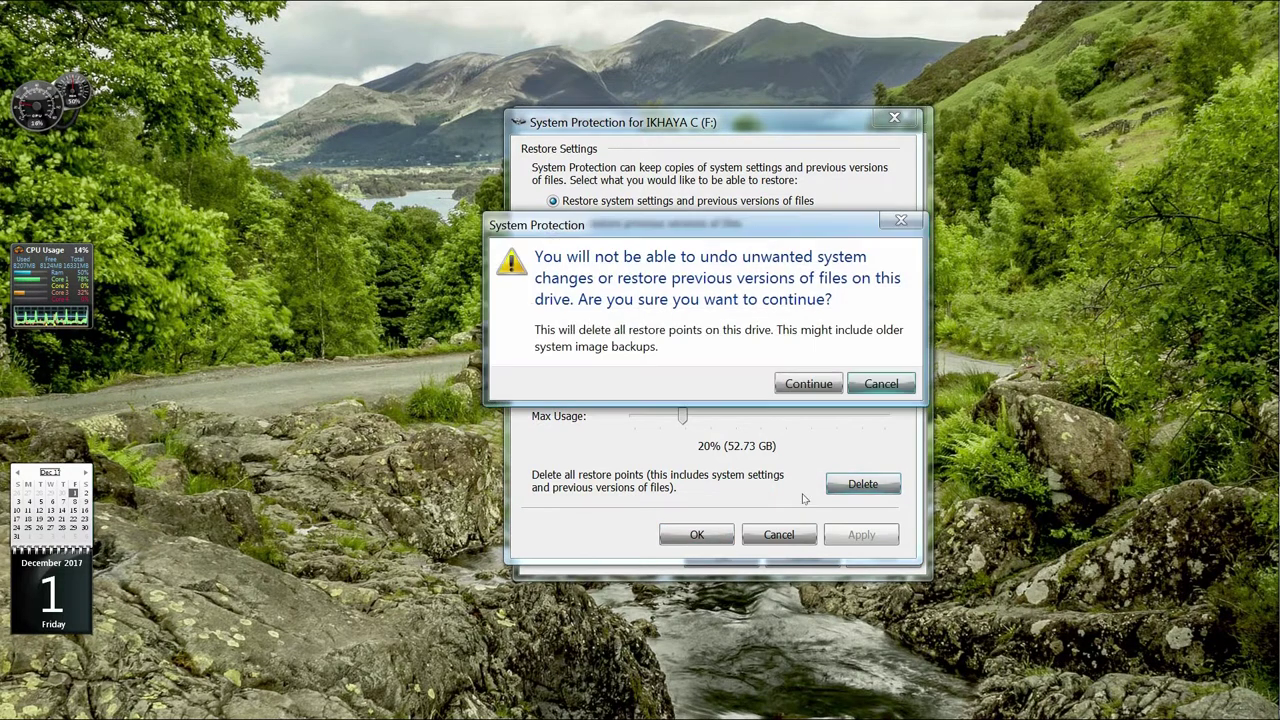
left_click(800, 385)
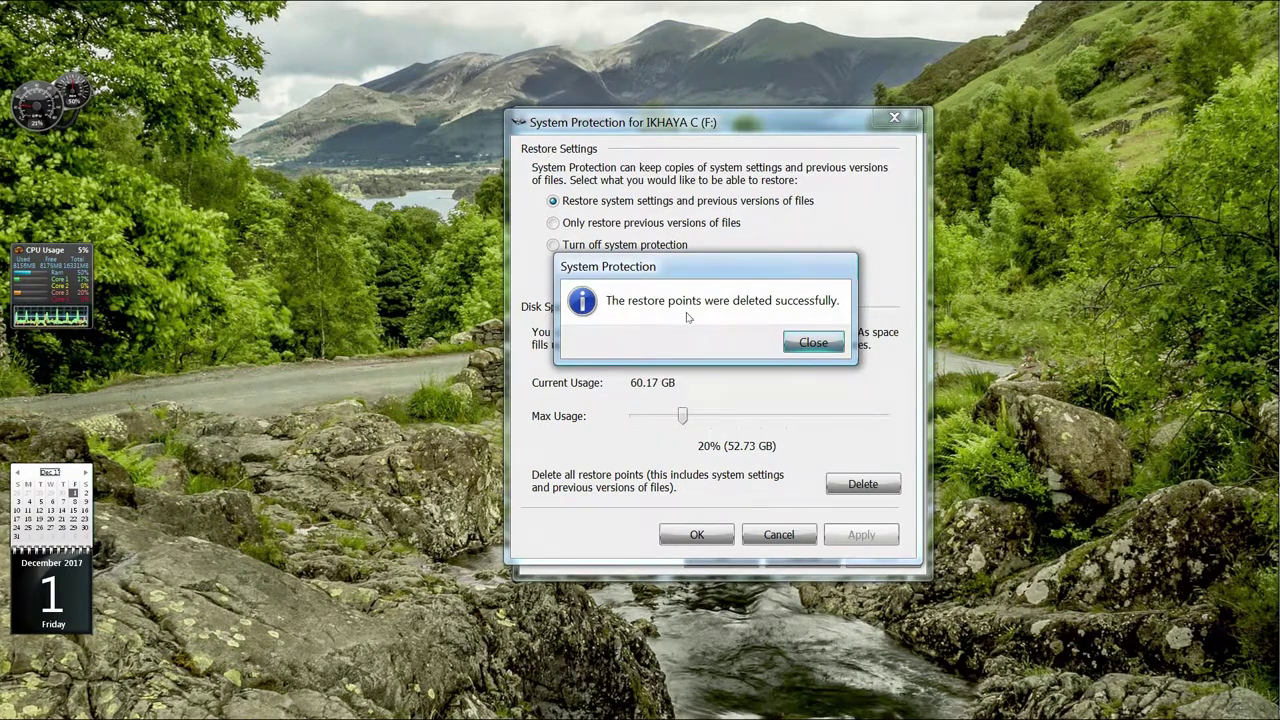
left_click(812, 343)
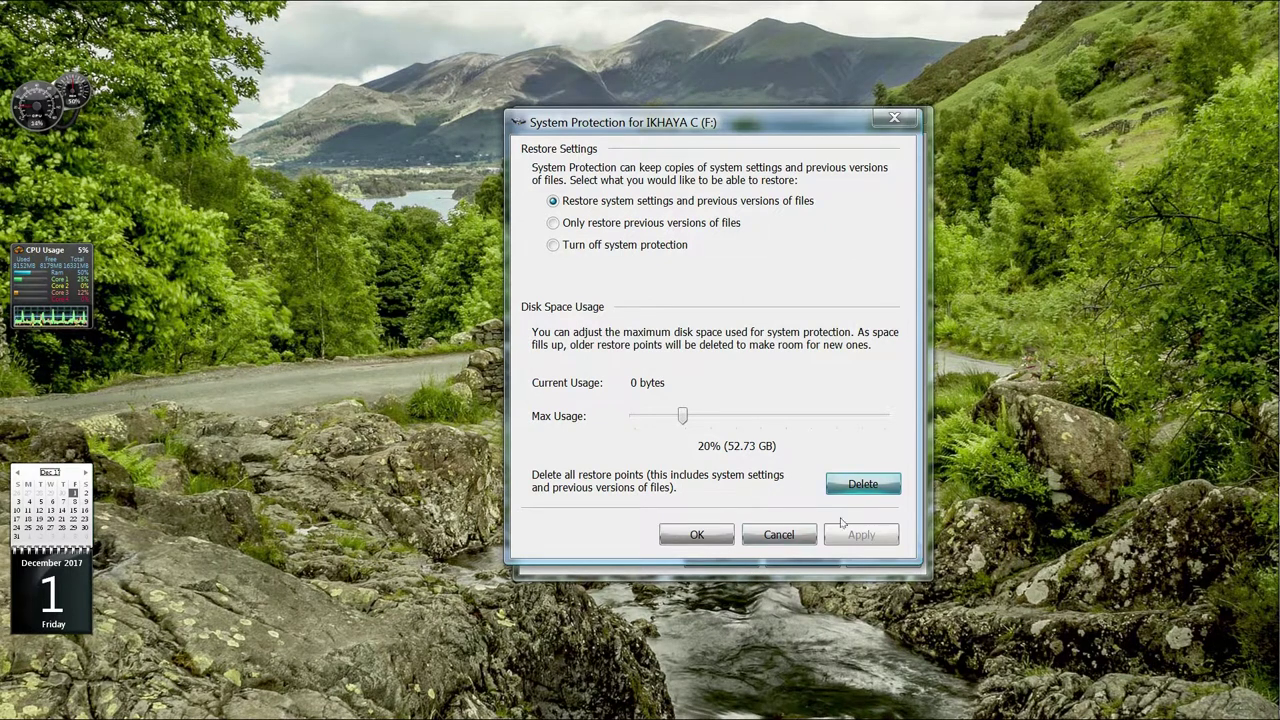
left_click(697, 536)
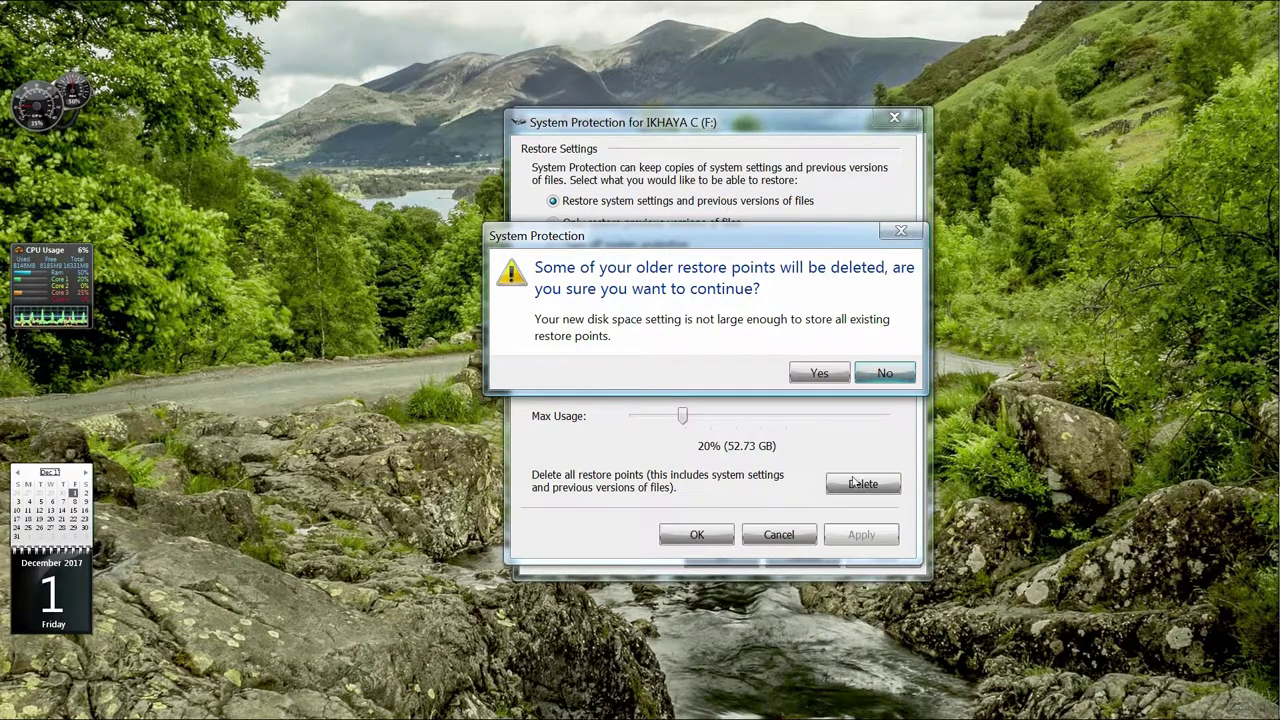
left_click(821, 374)
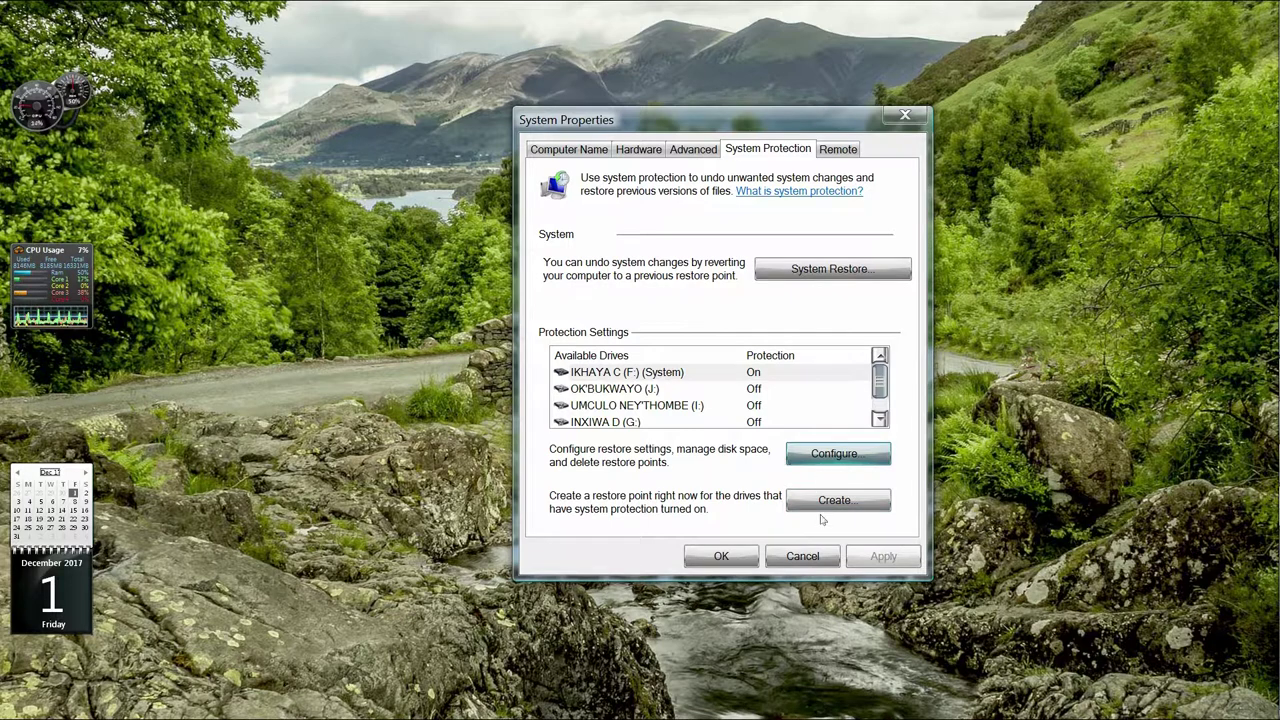
- Create a new restore point with the description "01-december" for the protected drives
left_click(830, 500)
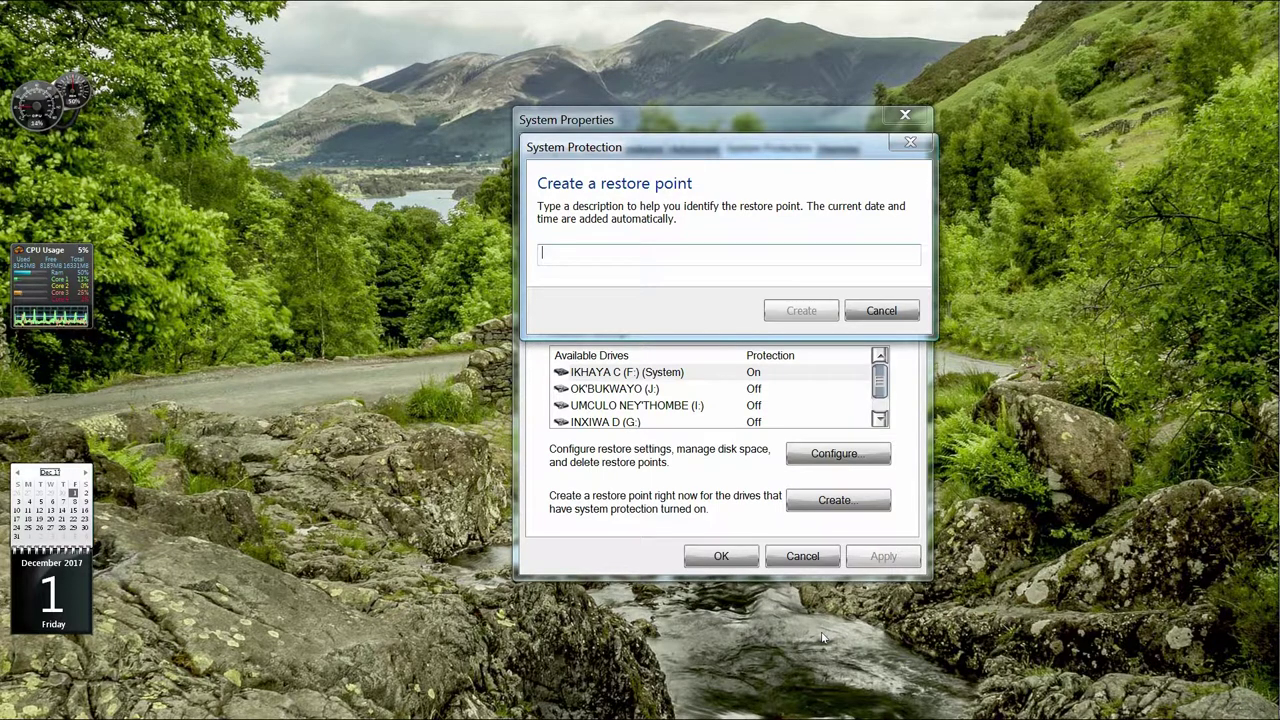
type("de")
key("BackSpace")
key("BackSpace")
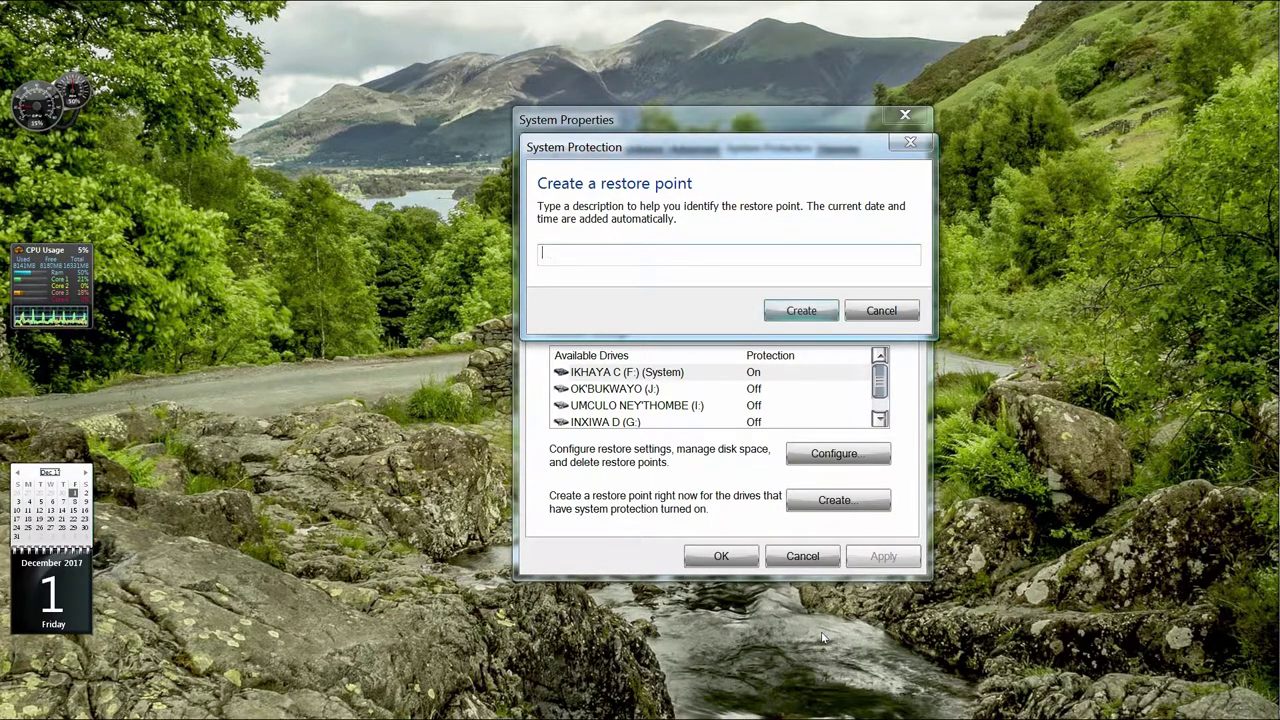
type("01")
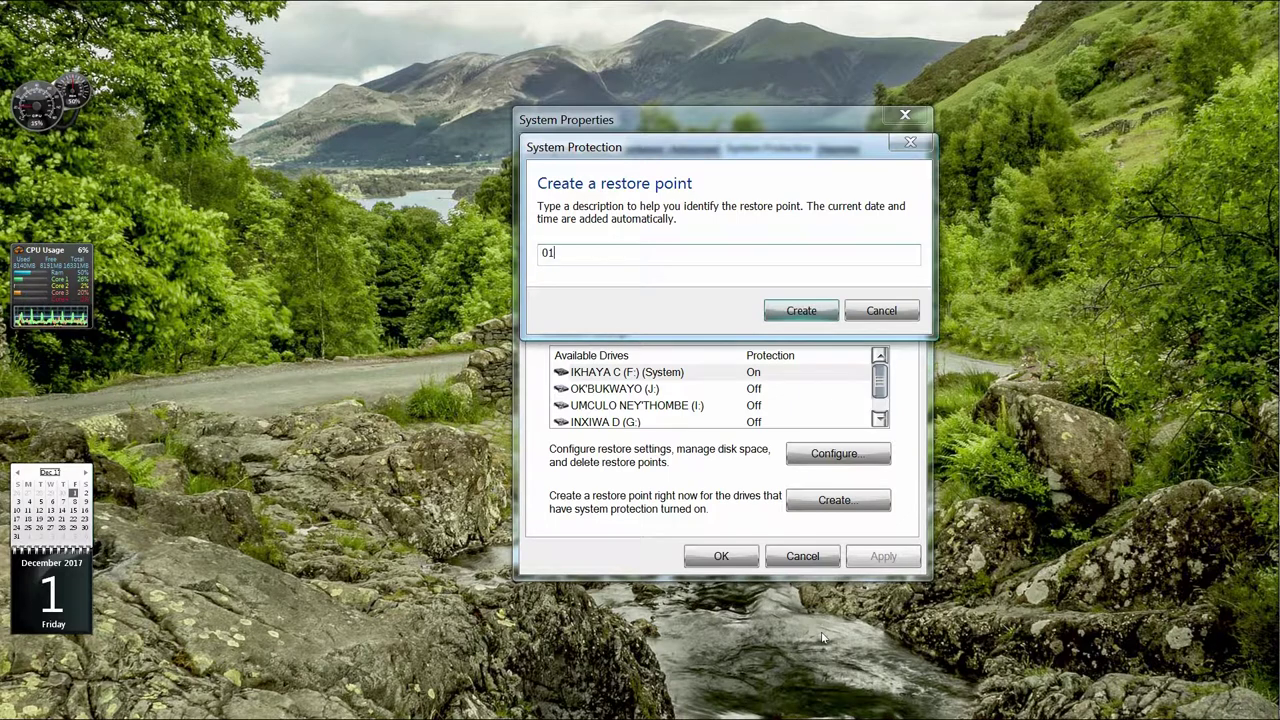
type("-decc")
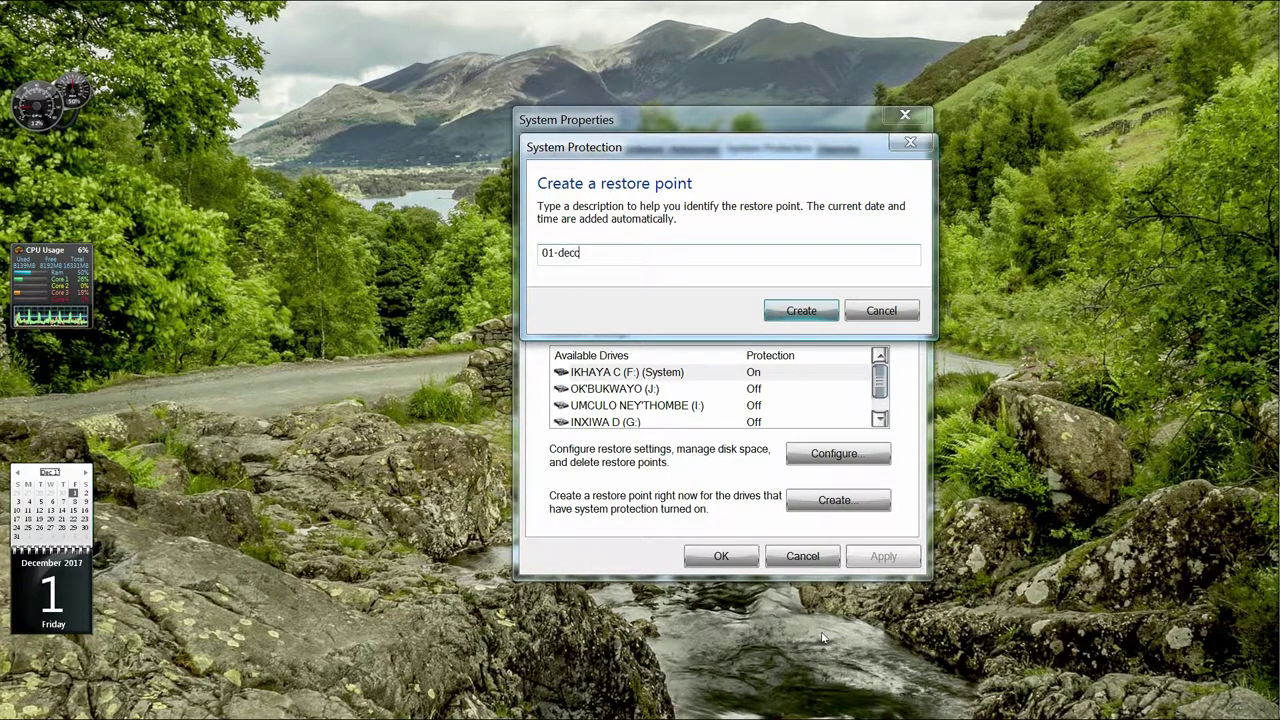
key("BackSpace")
type("ember")
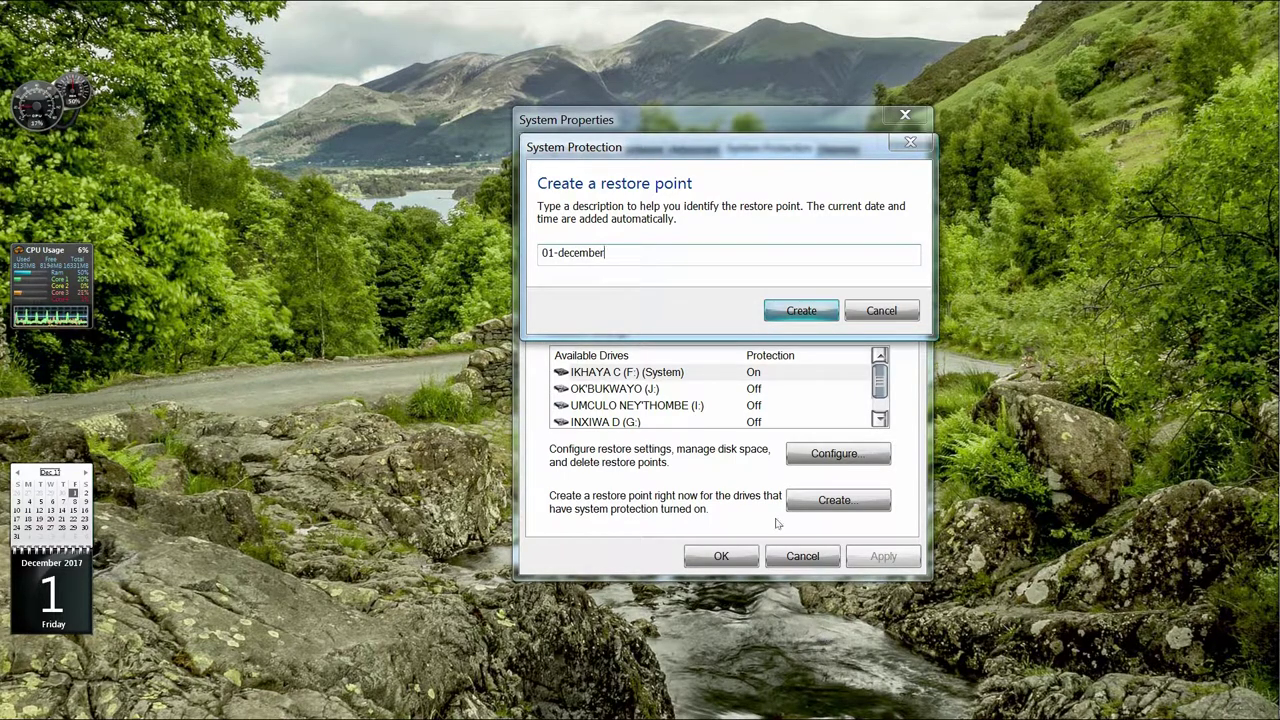
left_click(801, 310)
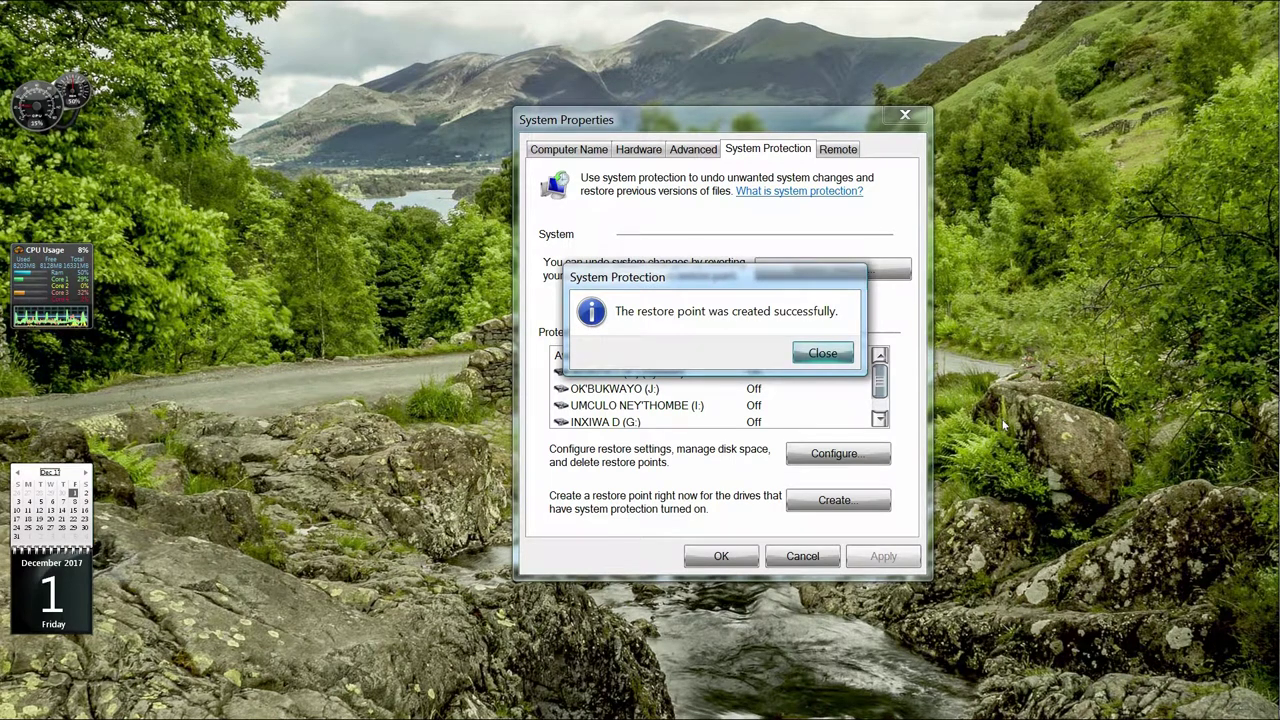
left_click(822, 354)
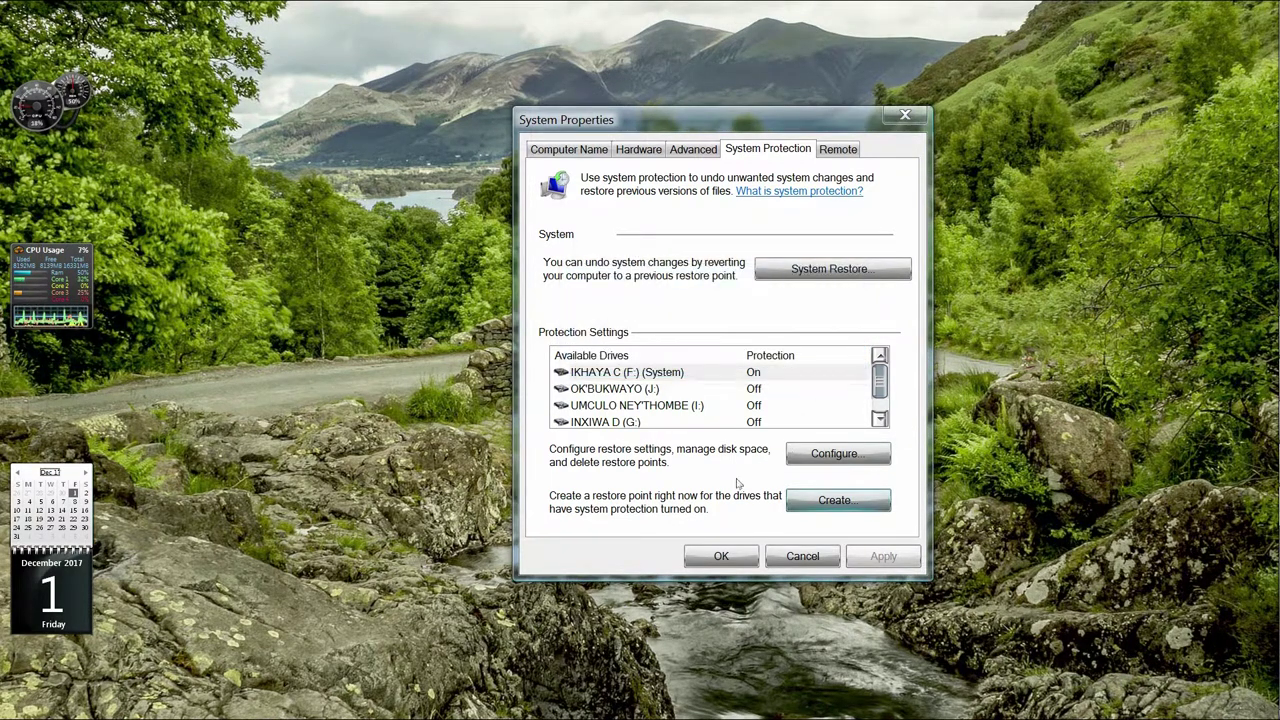
- Reduce the maximum System Protection disk usage of IKHAYA C (F:) to 4% (10.55 GB), apply it, and close System Properties
left_click(837, 456)
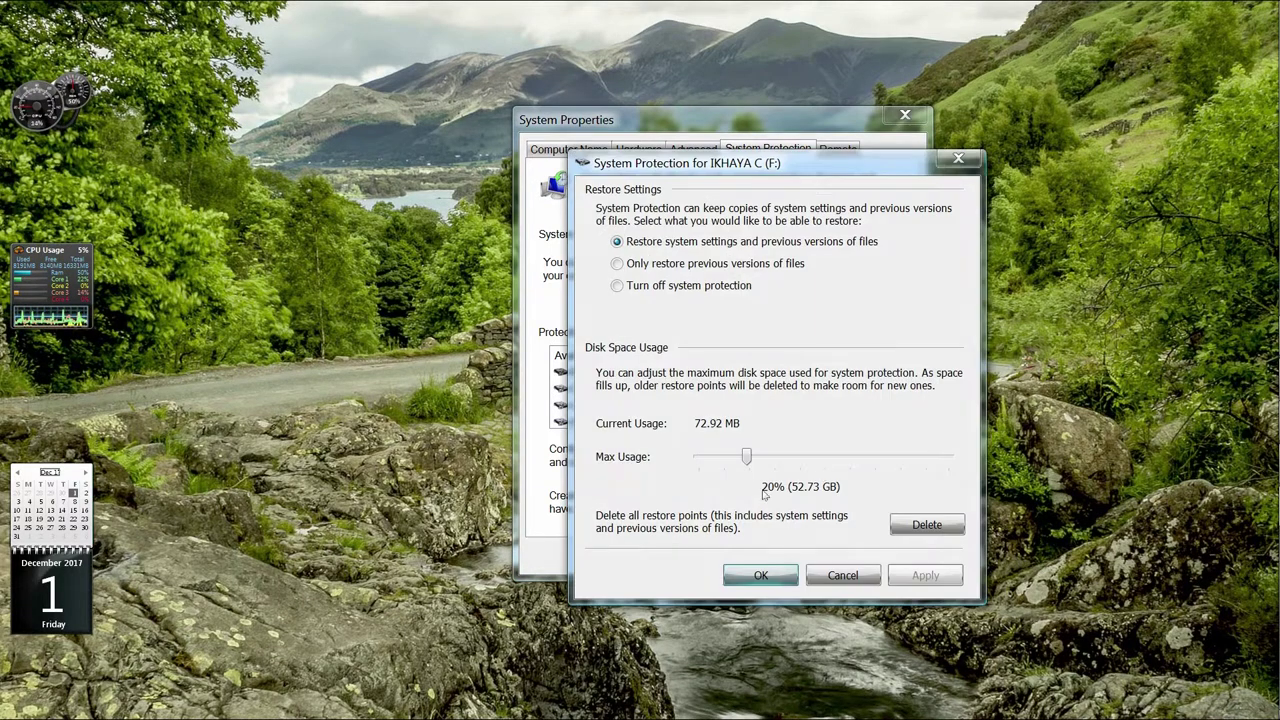
left_click_drag(747, 457, 733, 476)
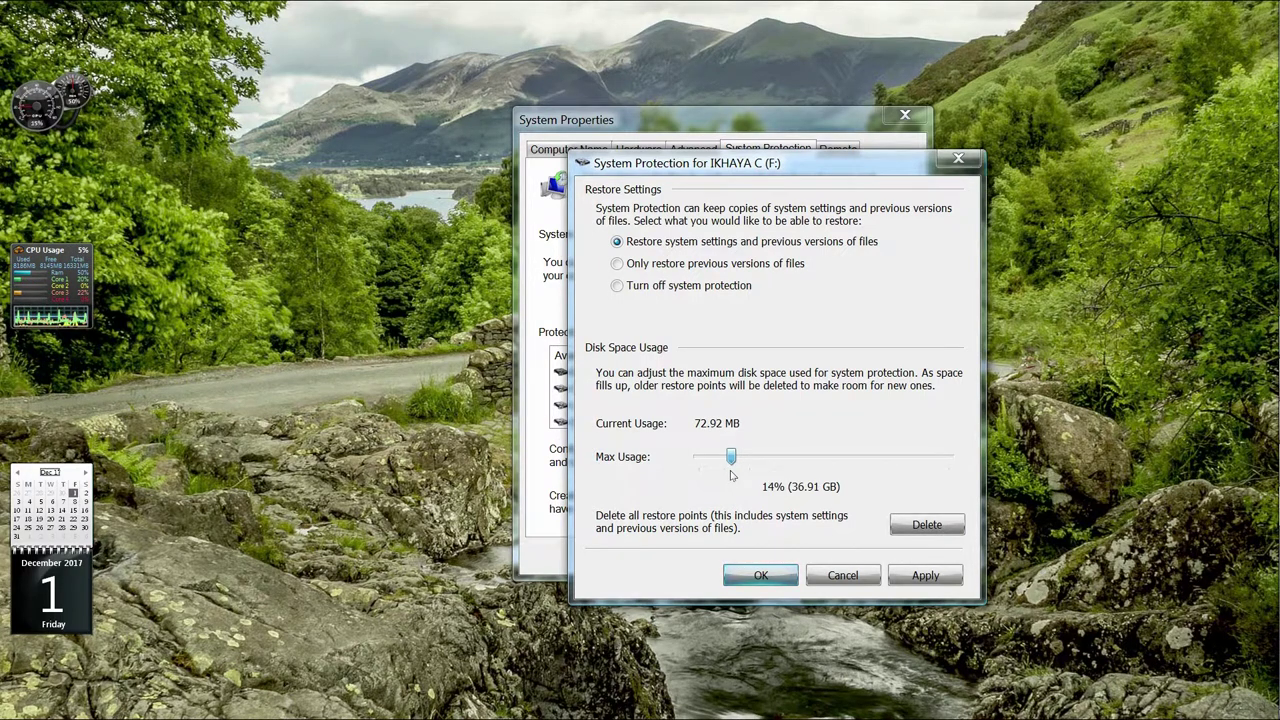
mouse_move(731, 476)
left_mouse_down()
mouse_move(714, 476)
mouse_move(712, 461)
left_mouse_up()
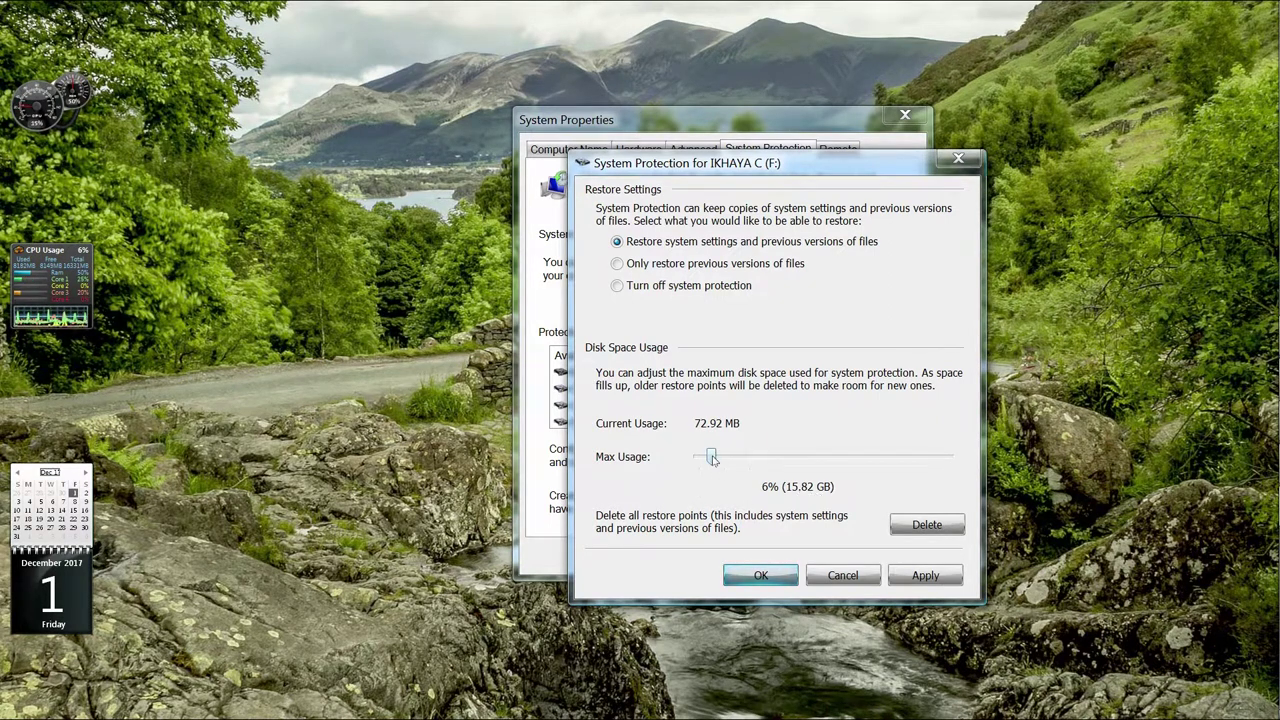
left_click_drag(711, 457, 706, 458)
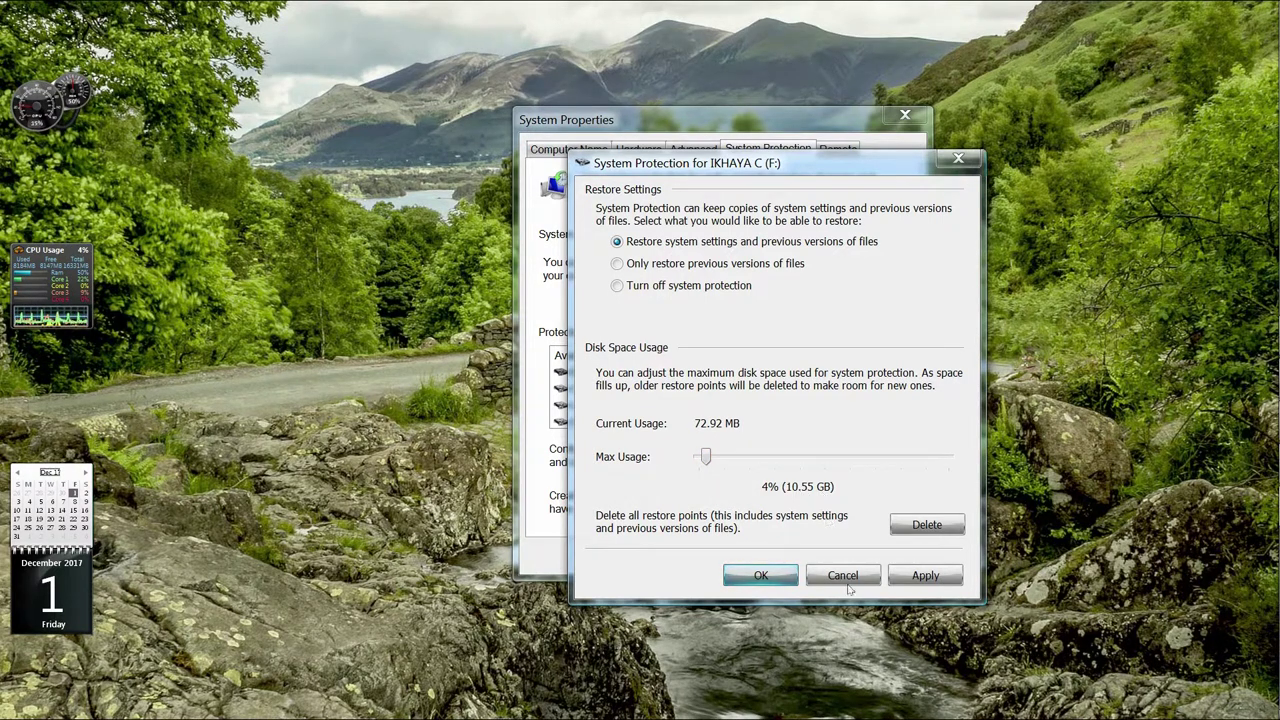
left_click(925, 575)
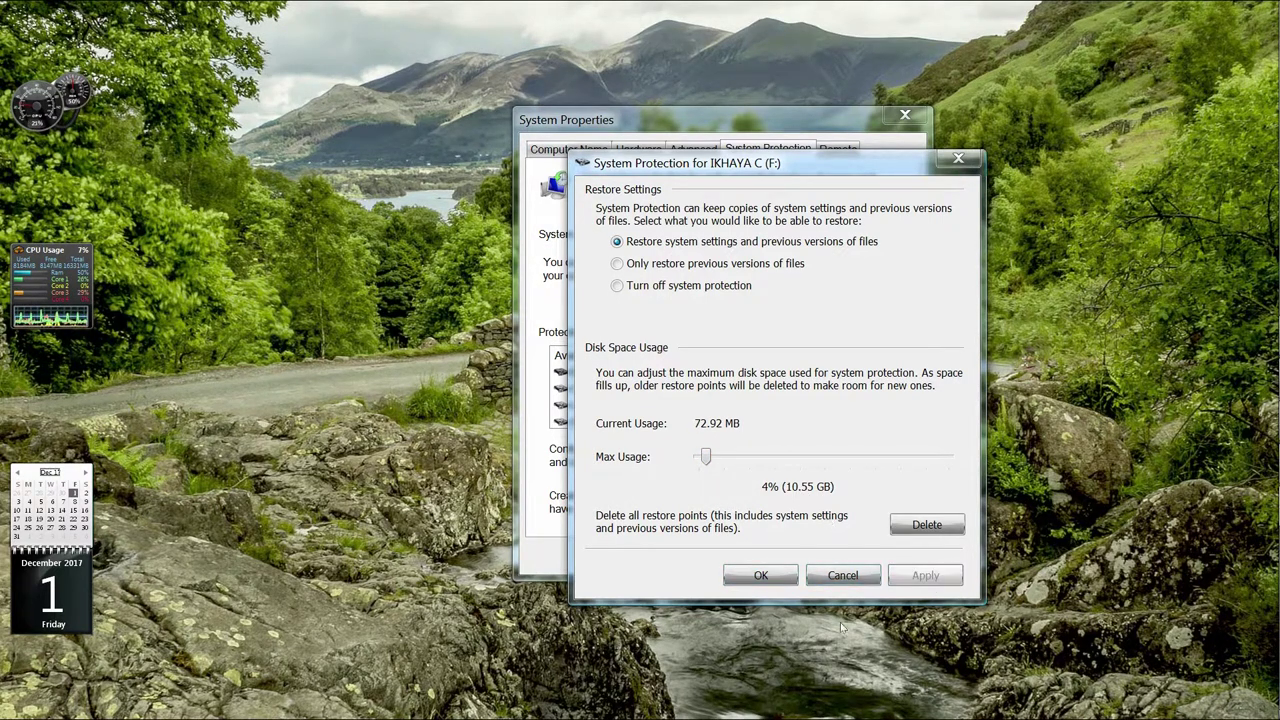
left_click(762, 576)
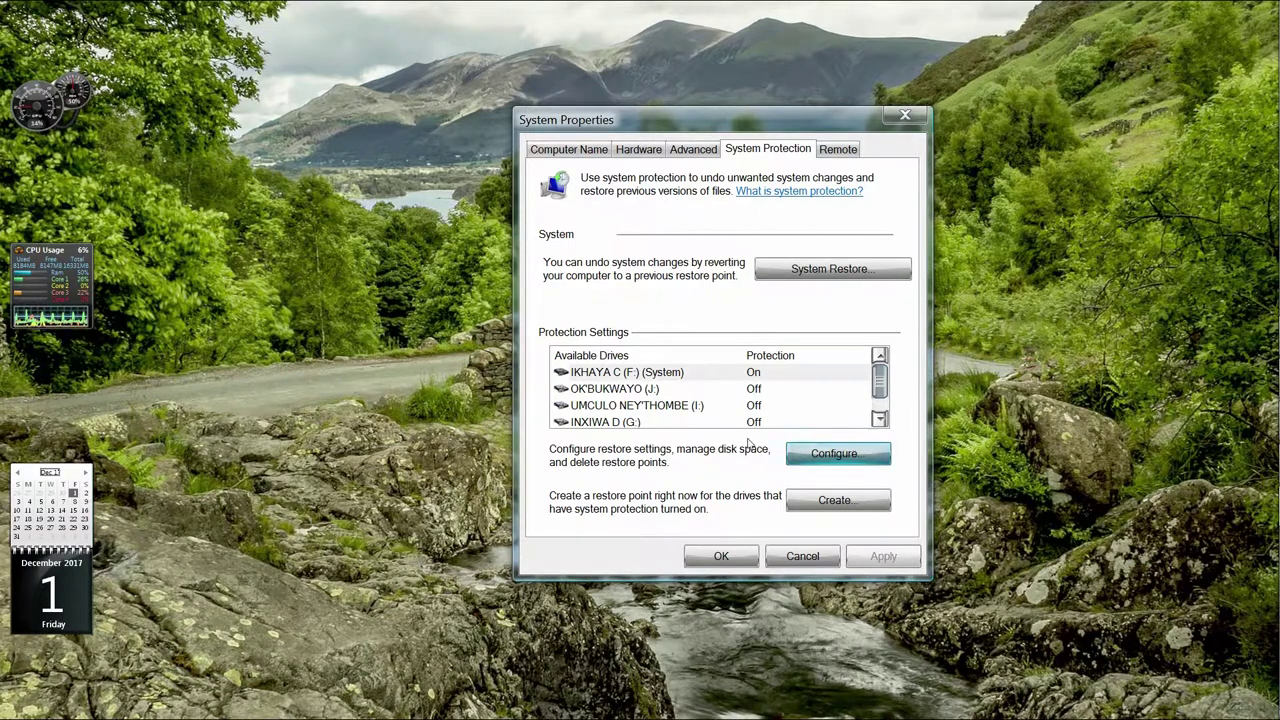
left_click(714, 553)
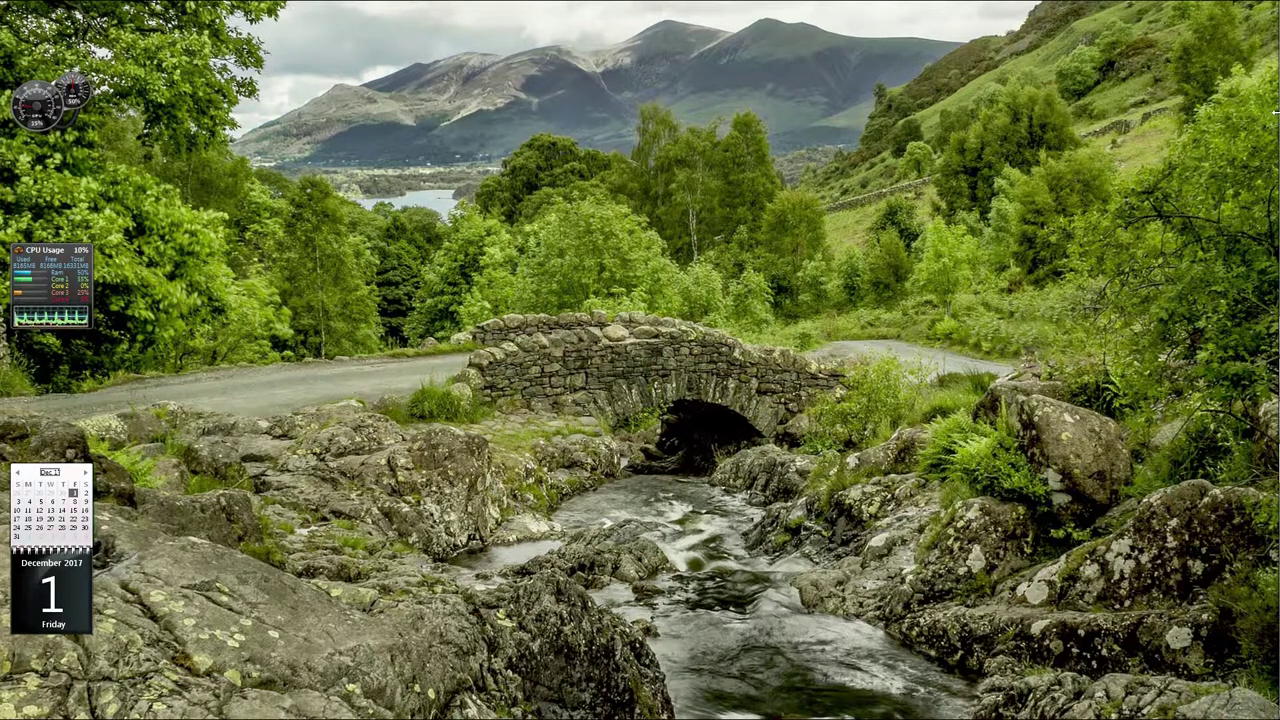
- Open Computer from the Start menu and maximize its window to check the free space on the drives
mouse_move(1275, 42)
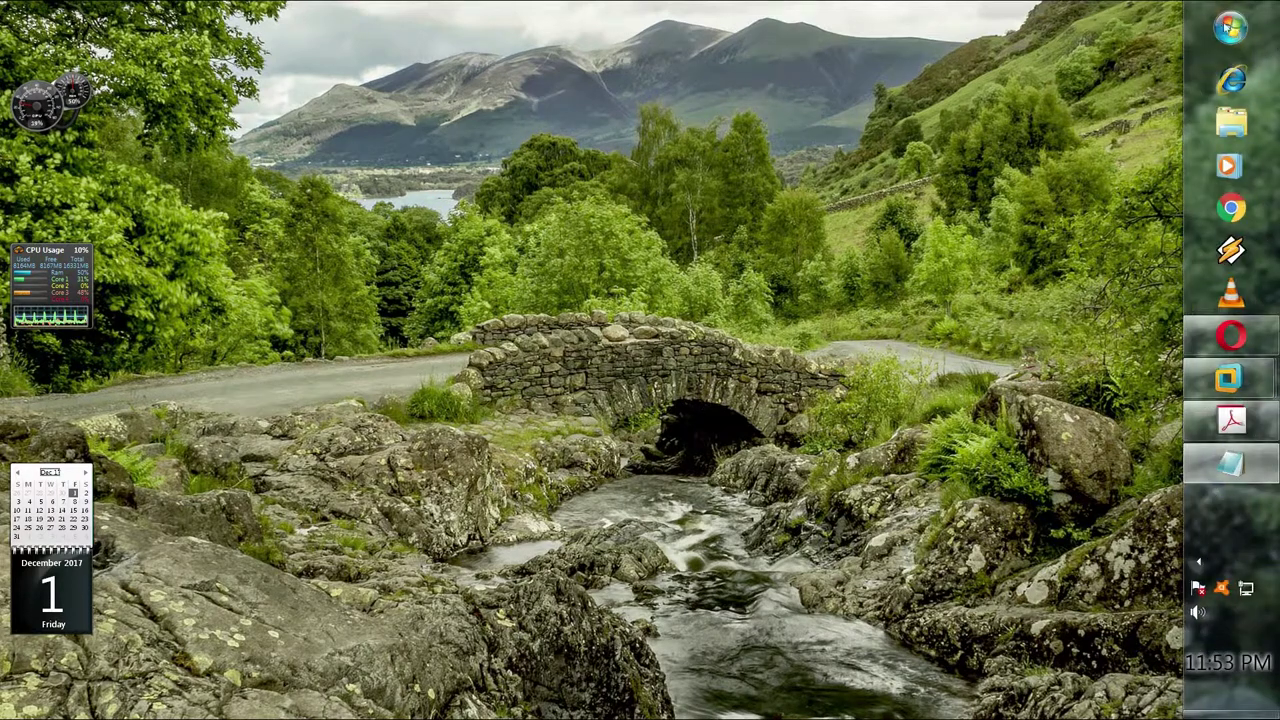
left_click(1231, 28)
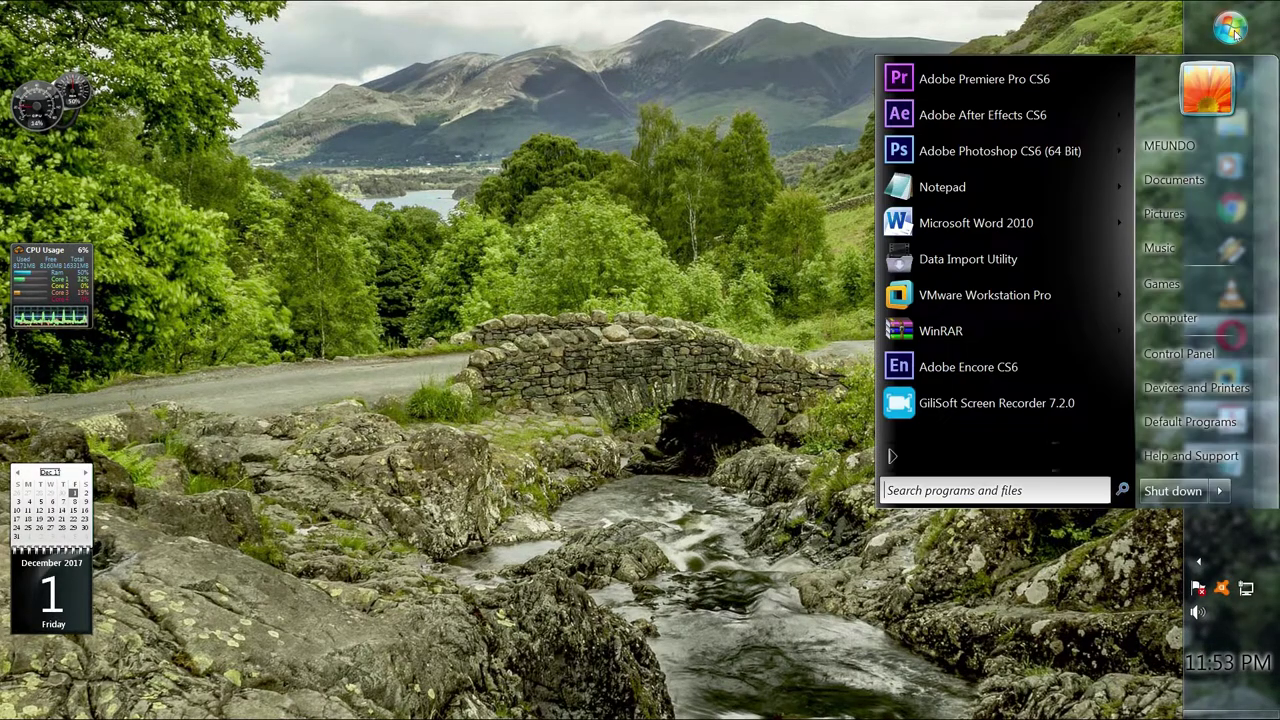
left_click(1185, 318)
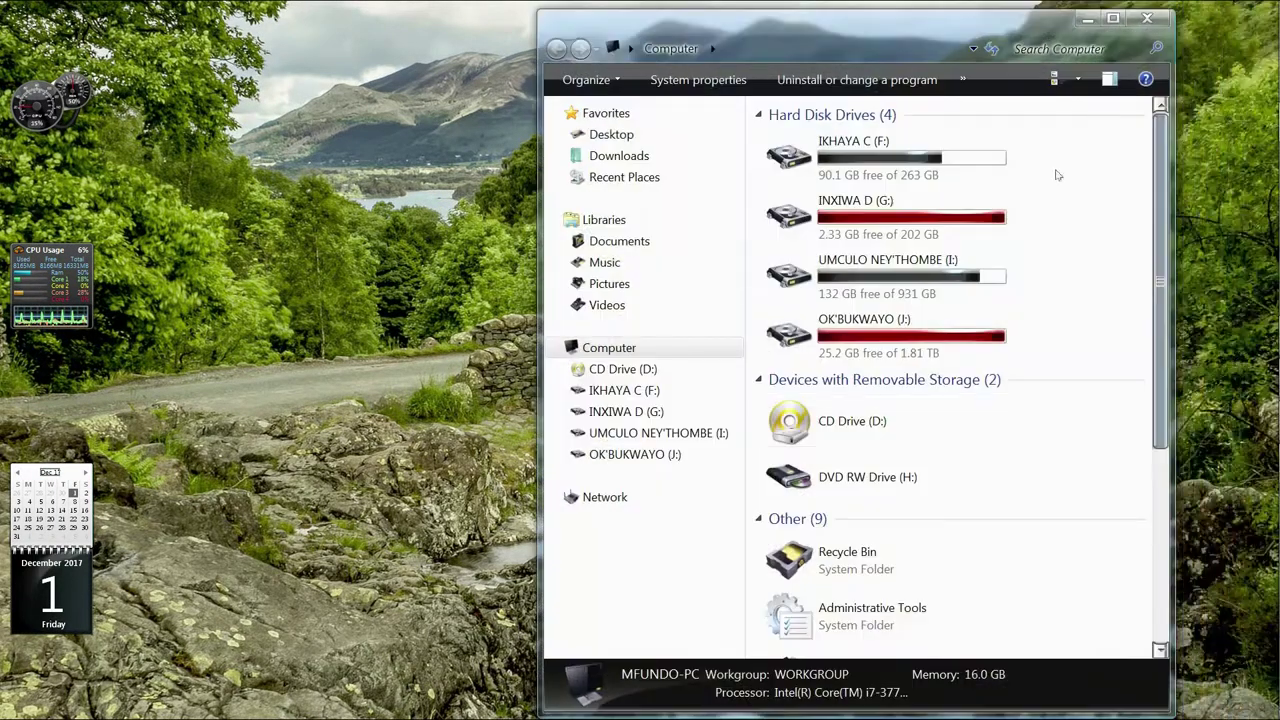
key("super+Up")
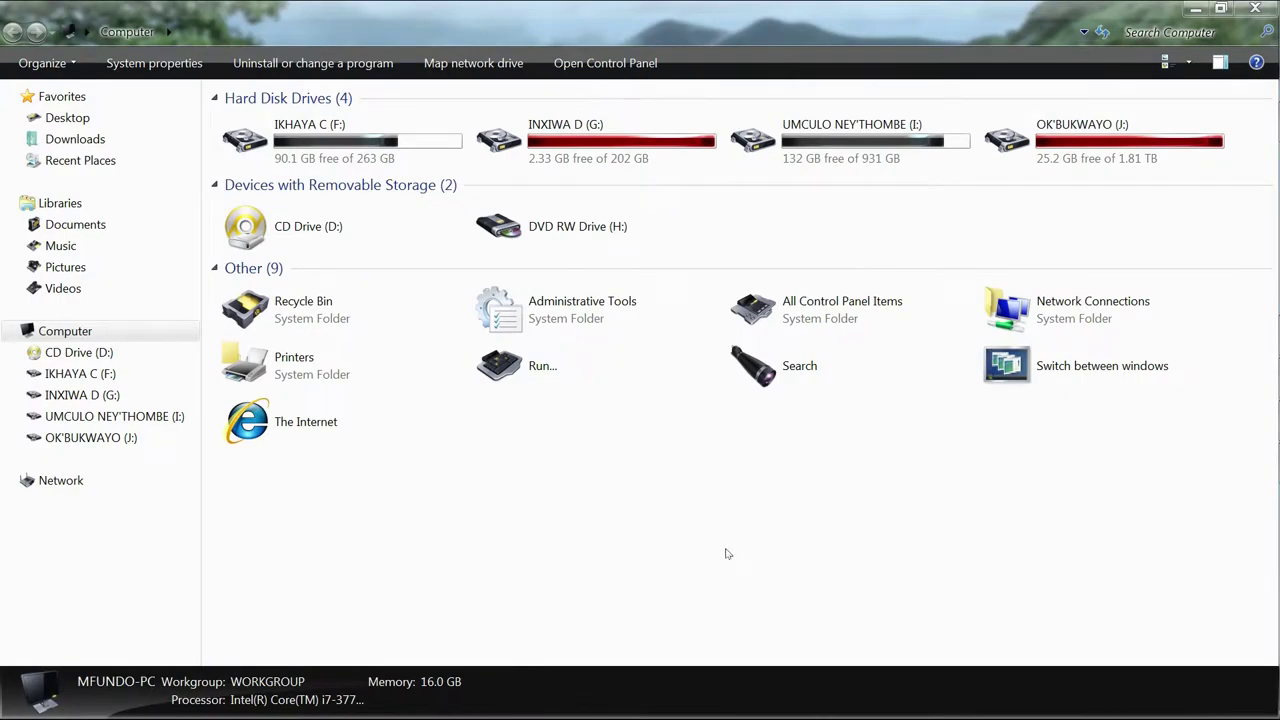
- Open the Users folder on IKHAYA C (F:), check the main user profile folder's size and contents, and return to Users
right_click(297, 148)
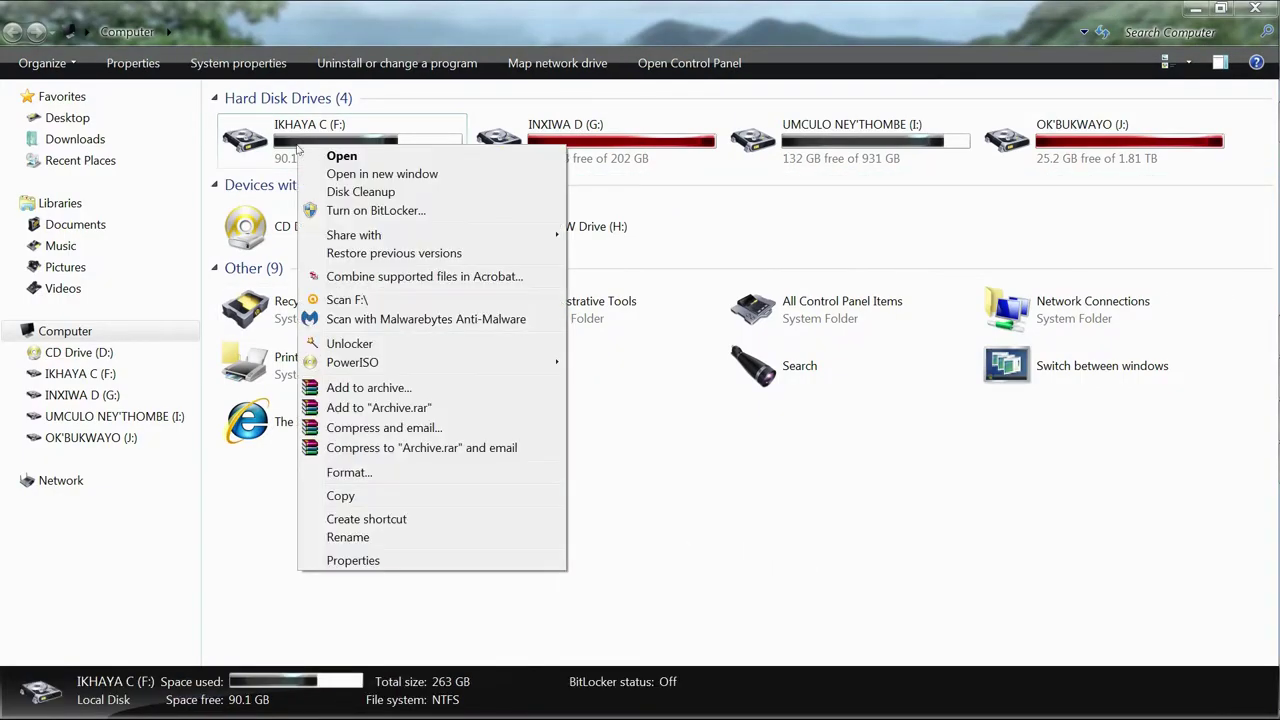
left_click(330, 157)
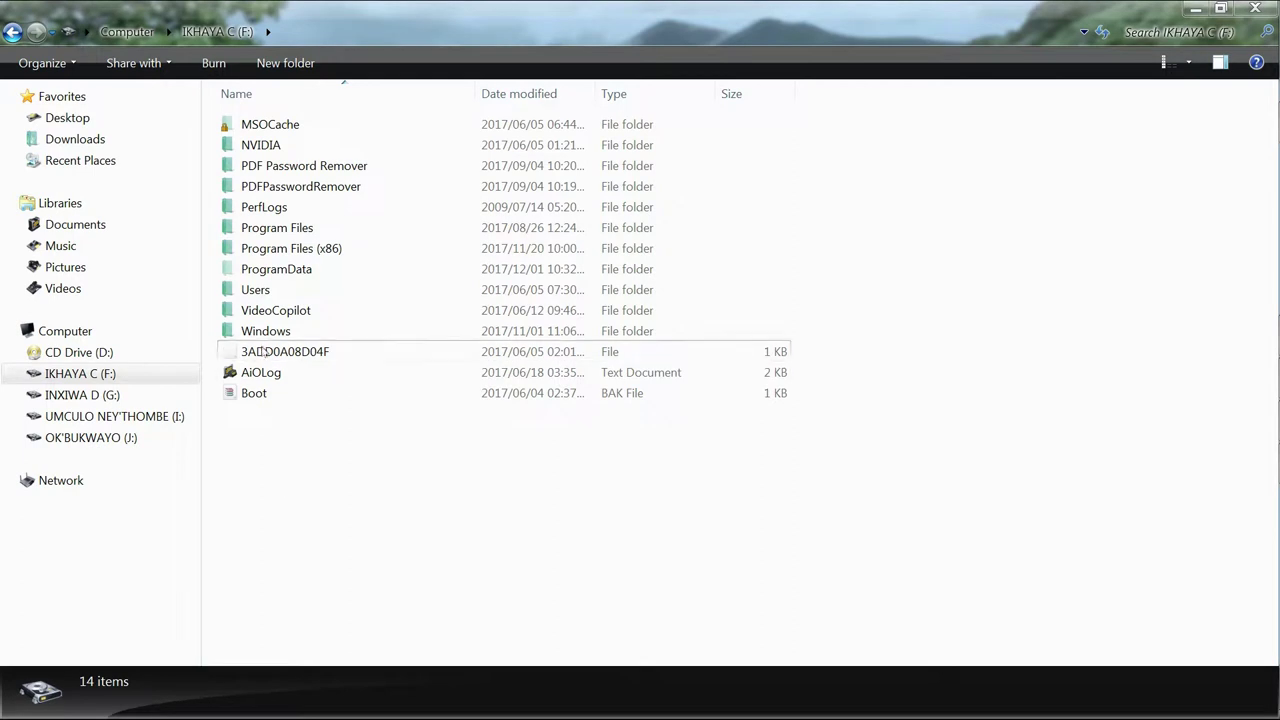
right_click(258, 289)
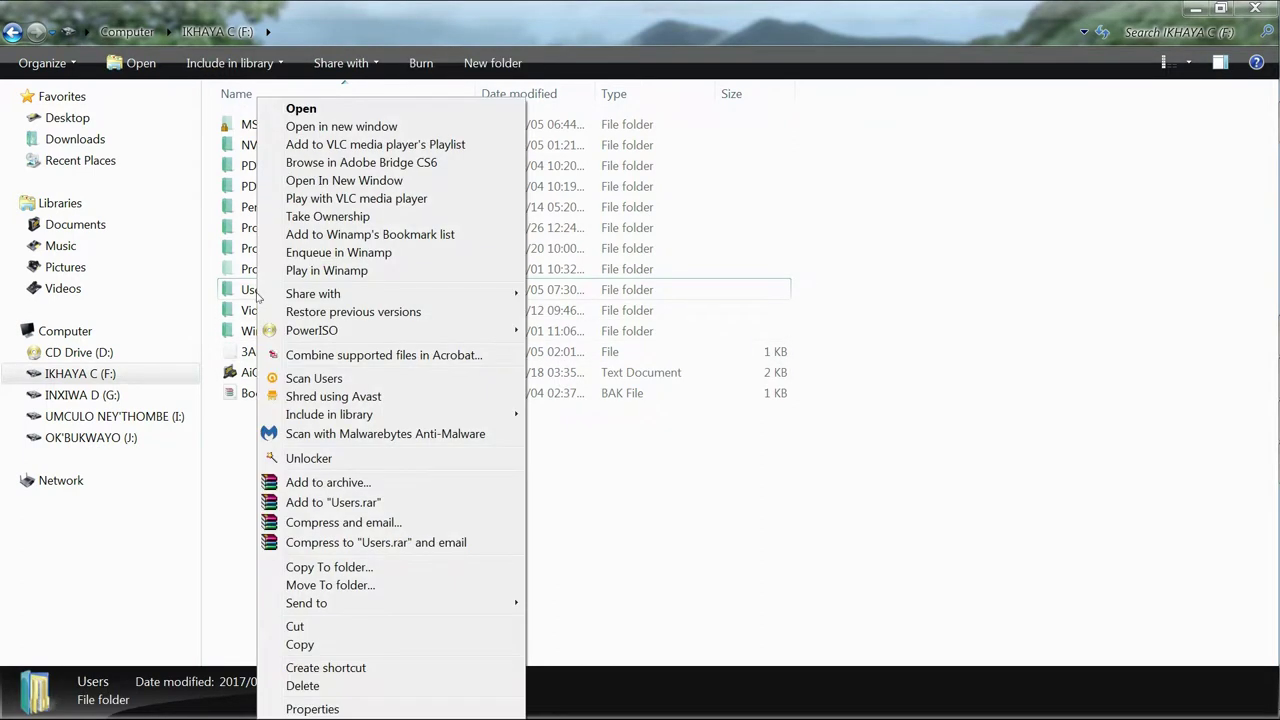
left_click(300, 109)
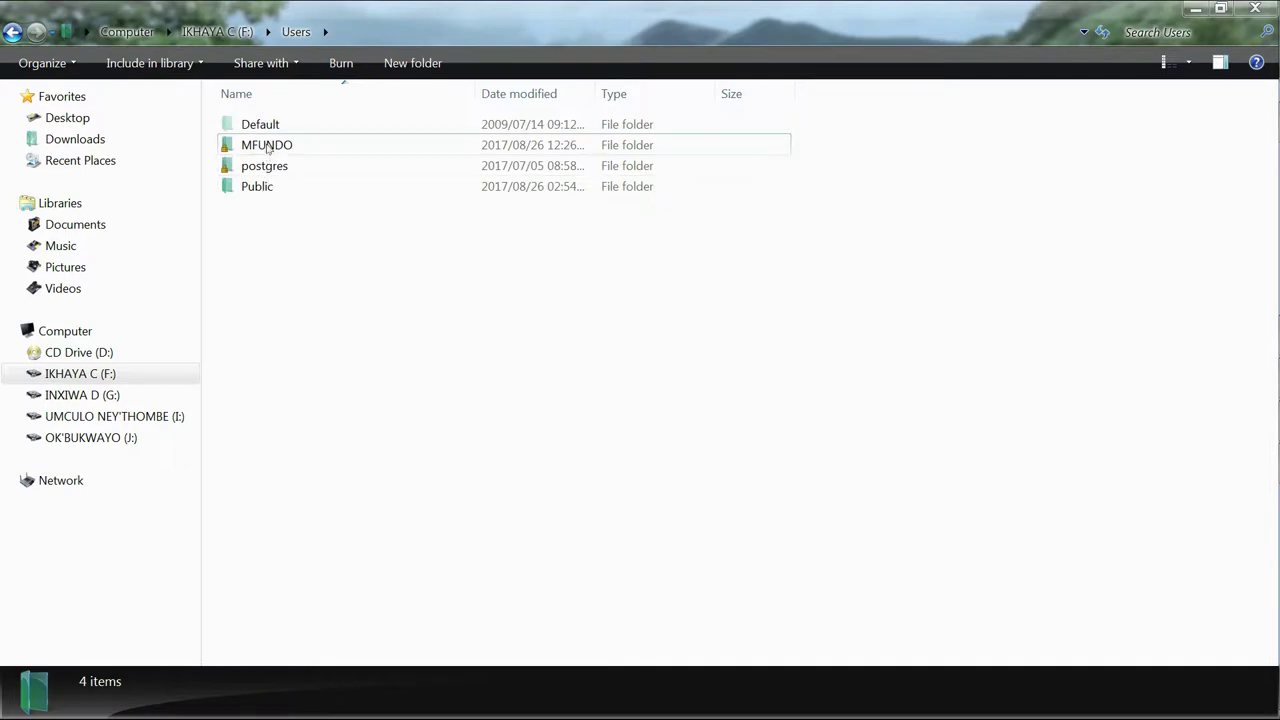
mouse_move(260, 148)
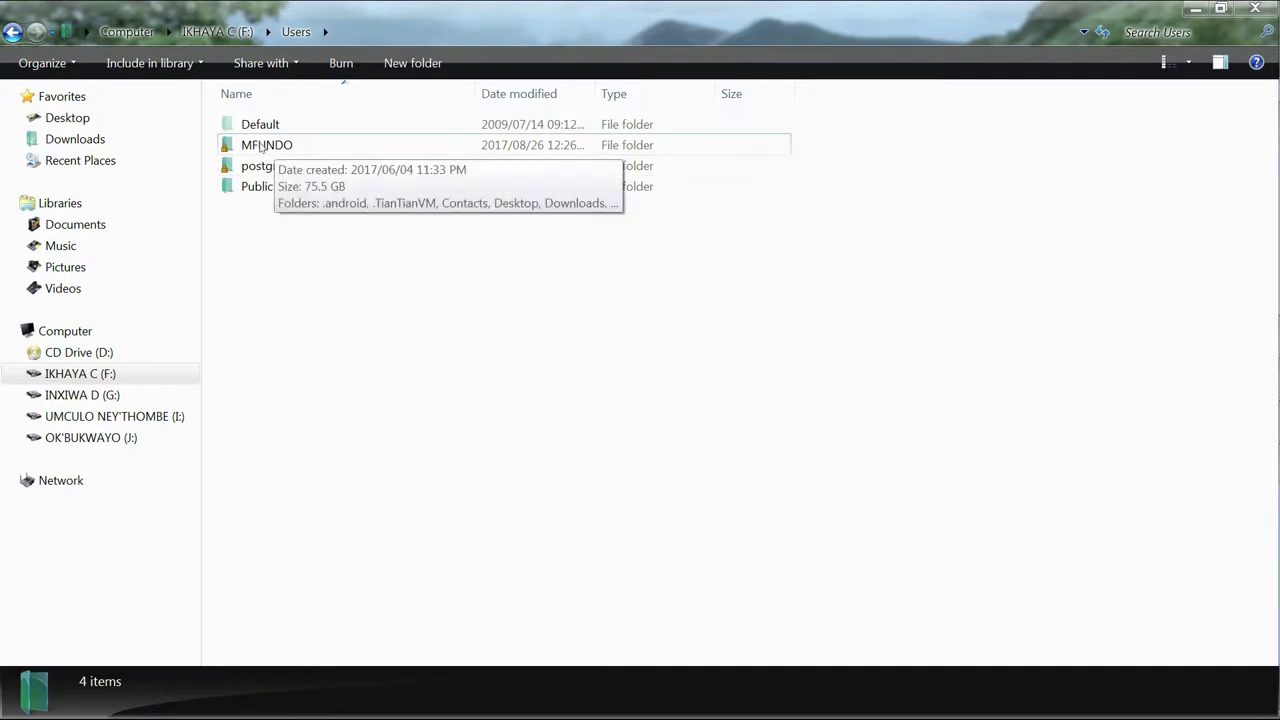
right_click(260, 148)
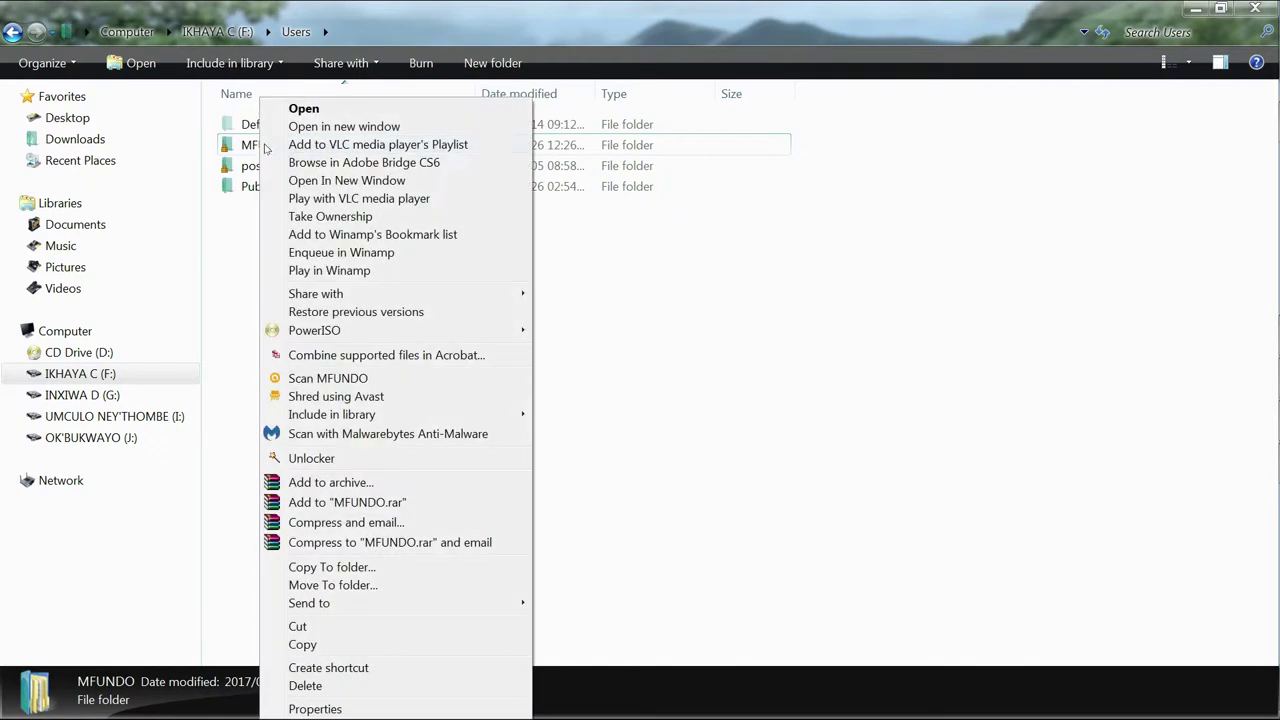
left_click(320, 115)
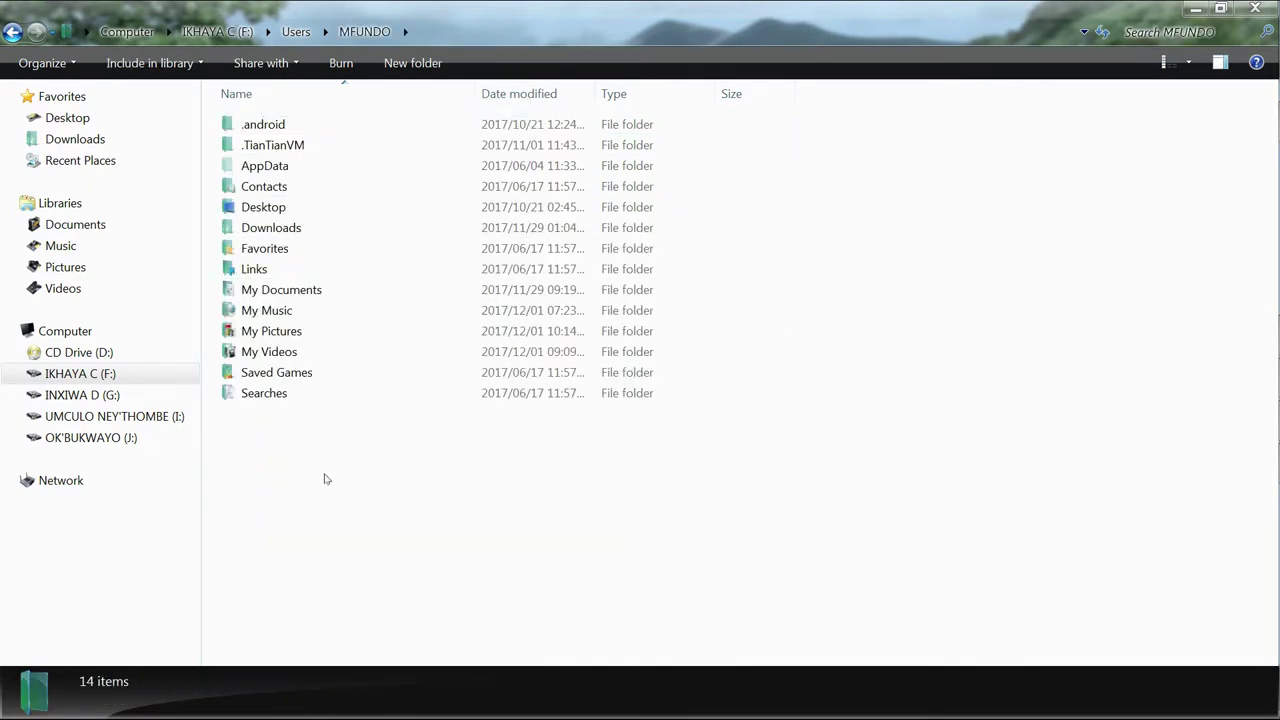
key("BackSpace")
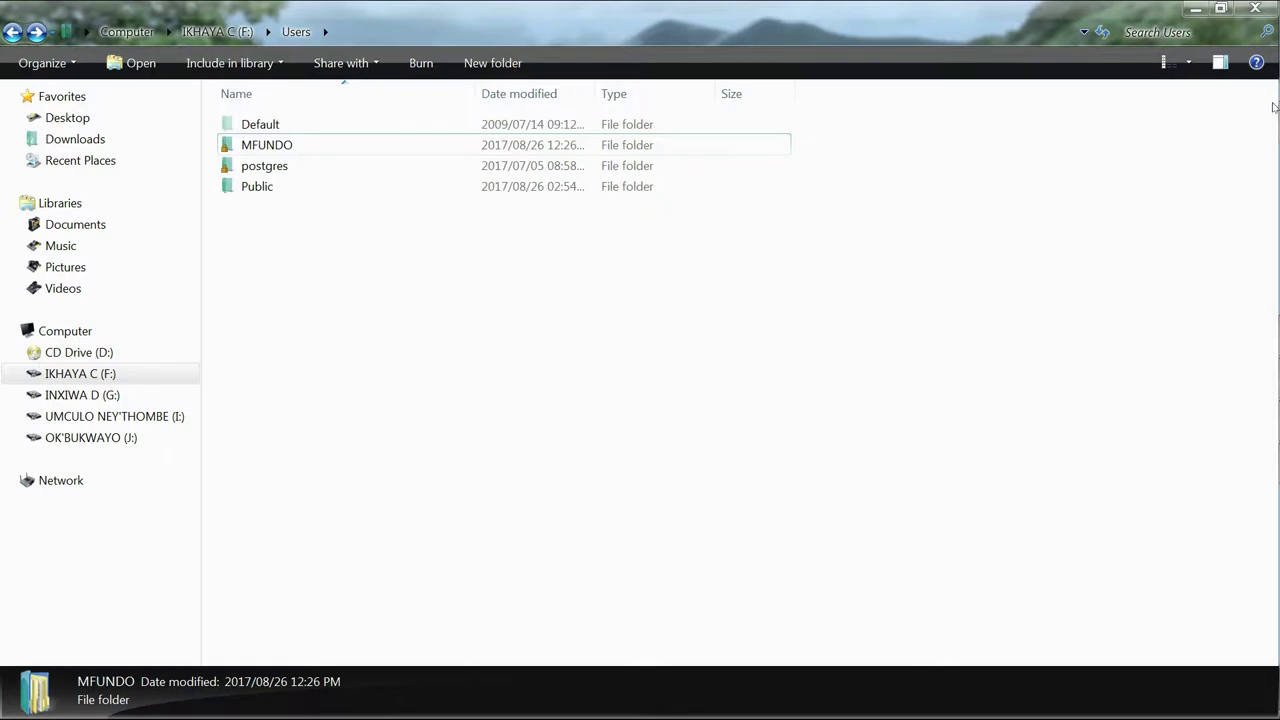
- Open a Command Prompt (cmd) and list the computer's user accounts with the net user command
mouse_move(1277, 110)
left_click(1230, 28)
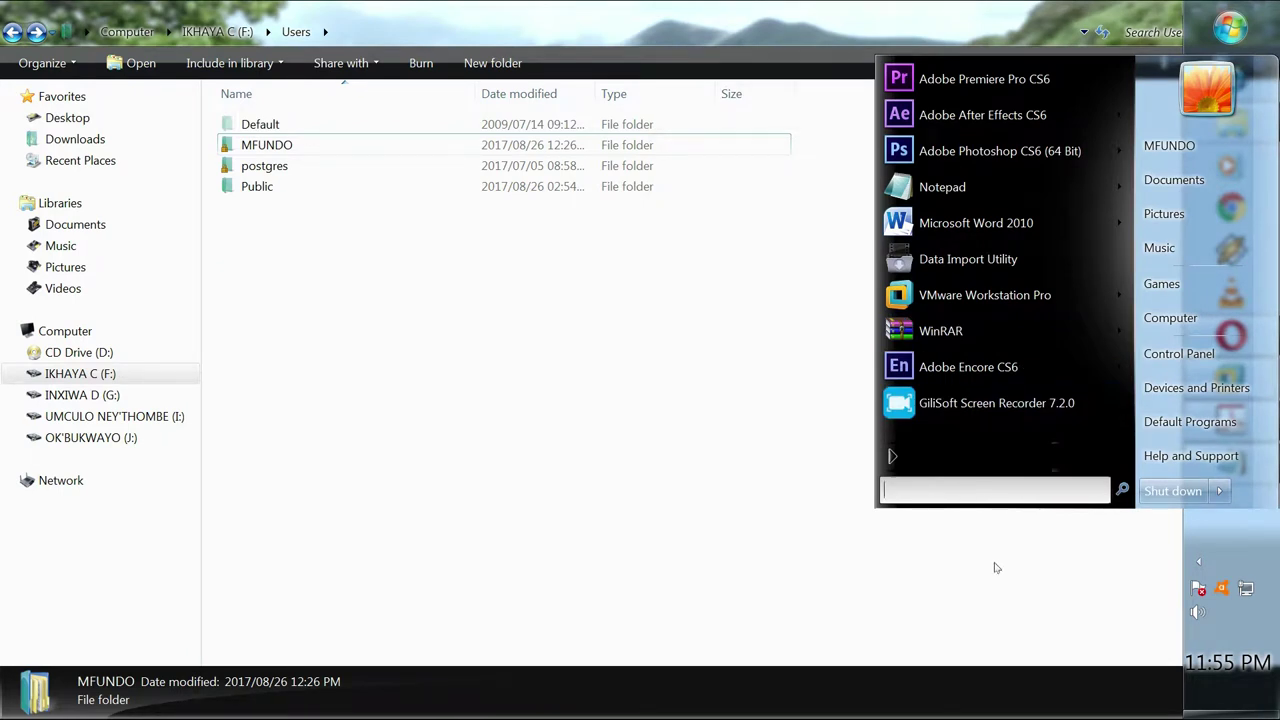
type("cmd")
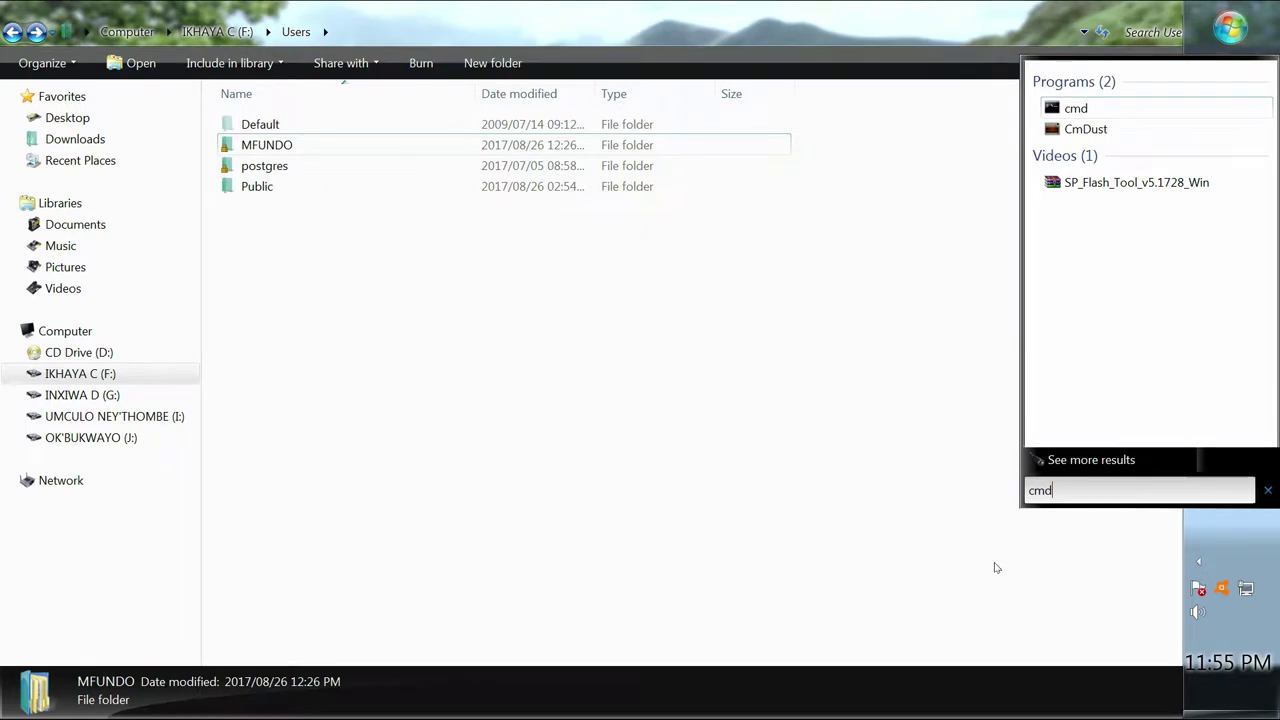
key("Return")
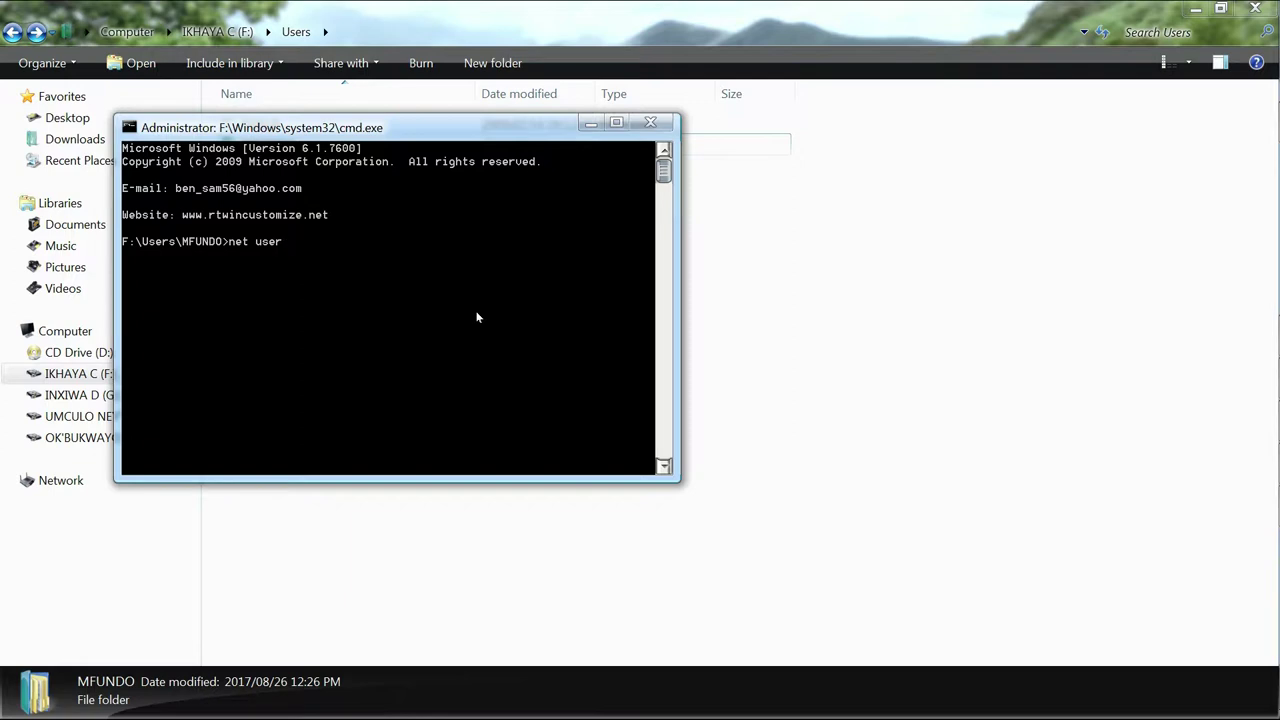
key("Return")
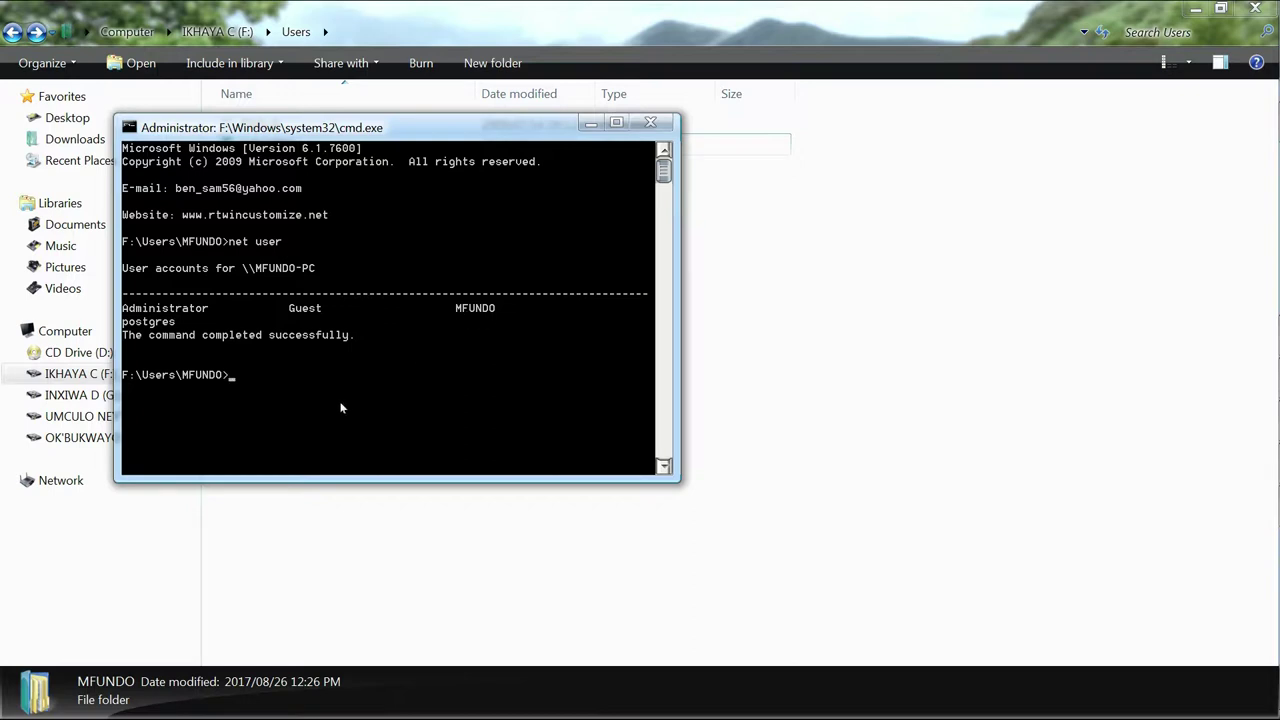
- Clear the Command Prompt screen with cls and switch its text to green with color a
type("cls")
key("Return")
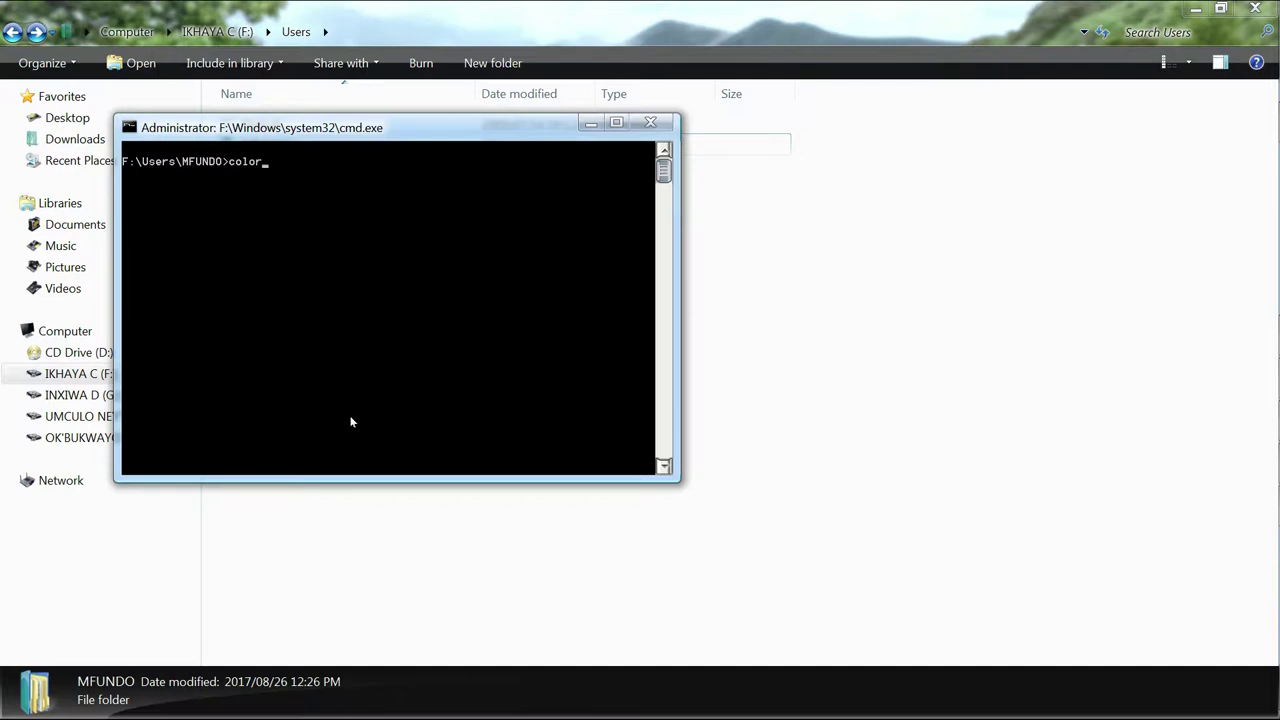
key("Return")
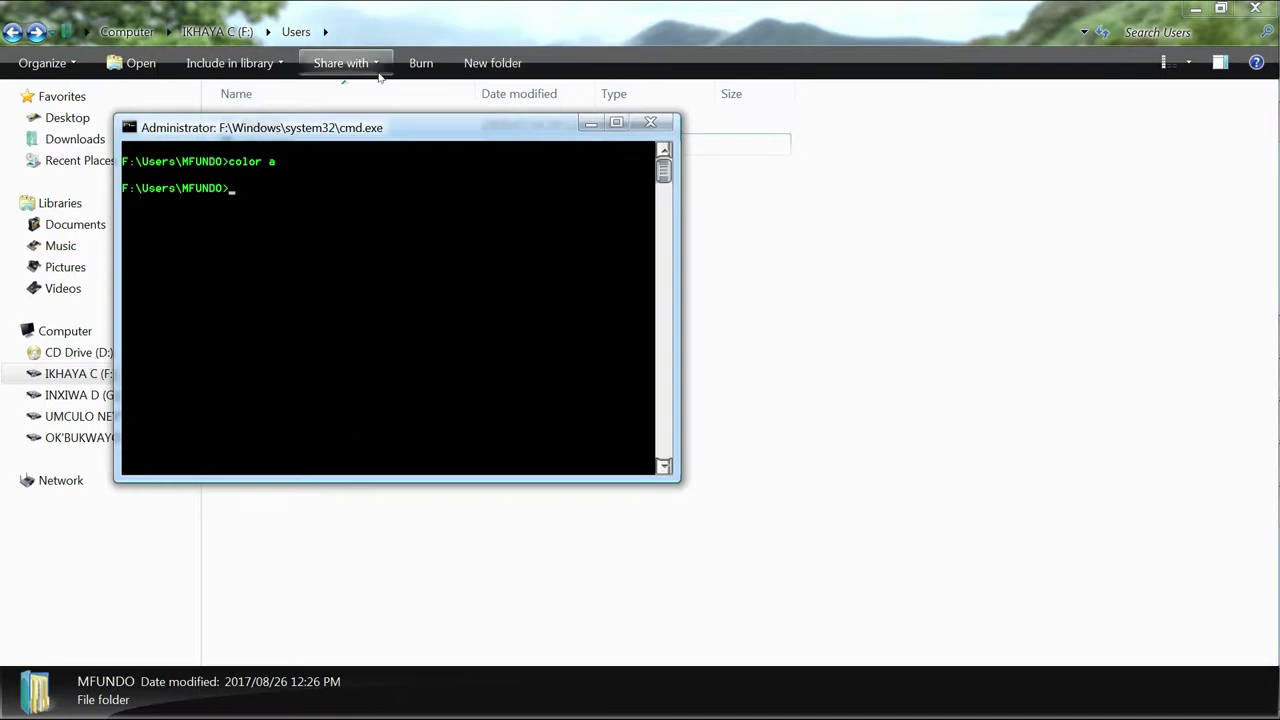
- Run net user again to compare the accounts with the folders in Users, and close the Command Prompt
left_click_drag(420, 133, 576, 178)
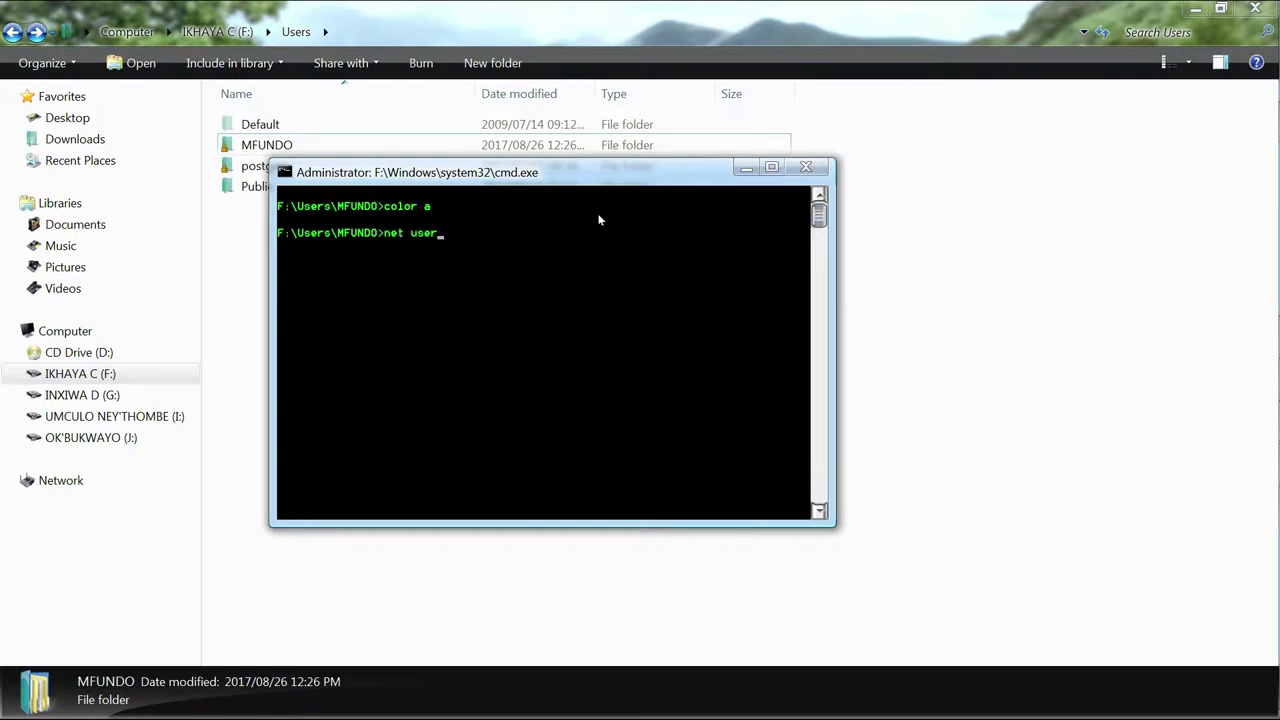
key("Return")
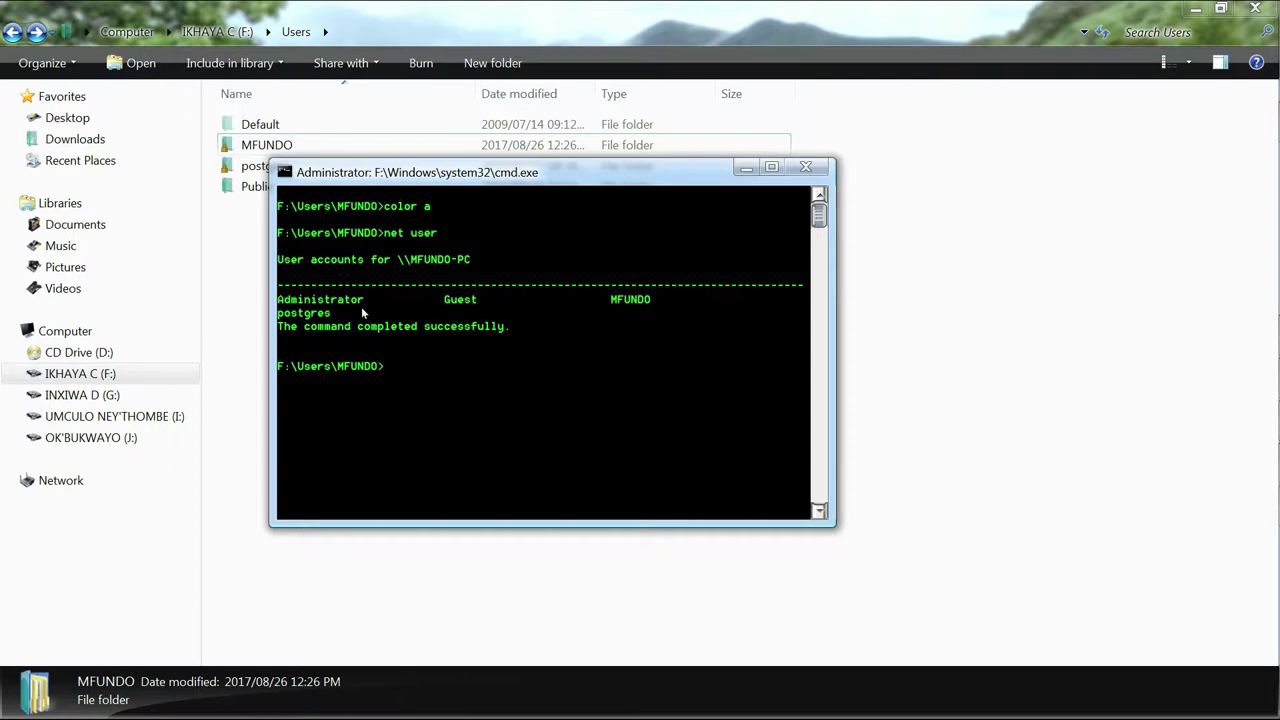
left_click_drag(663, 181, 764, 264)
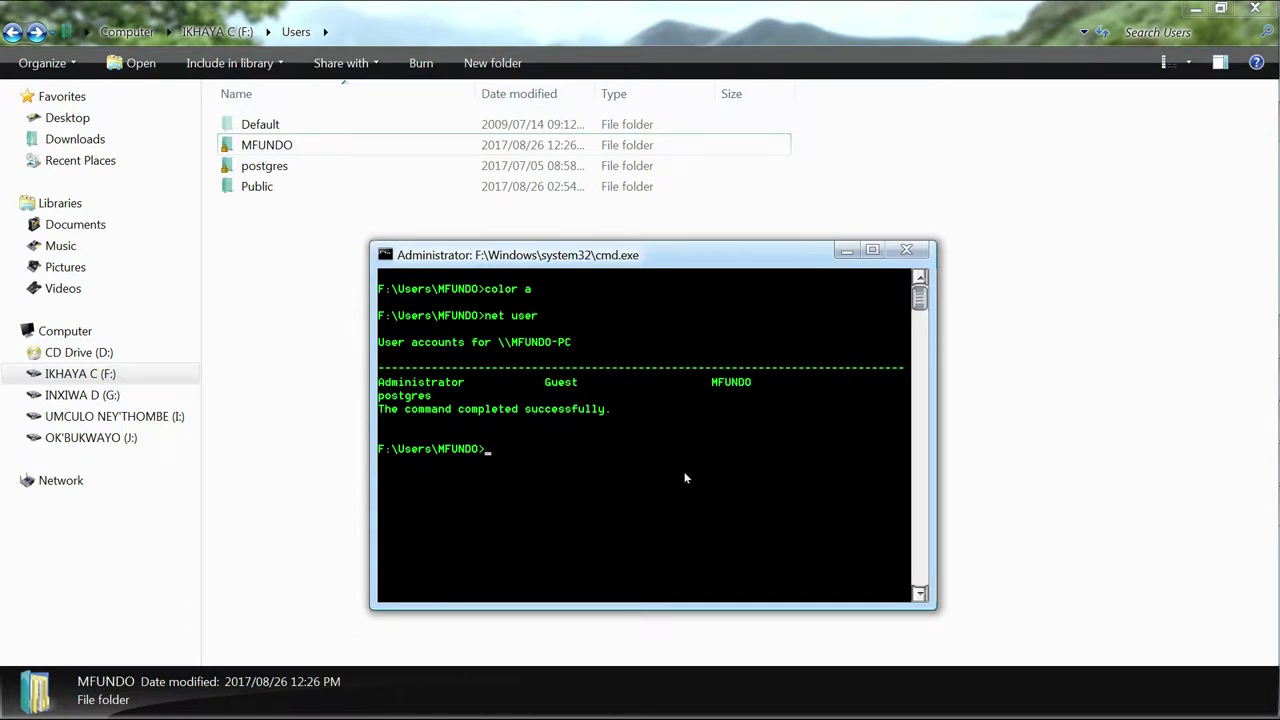
key("Return")
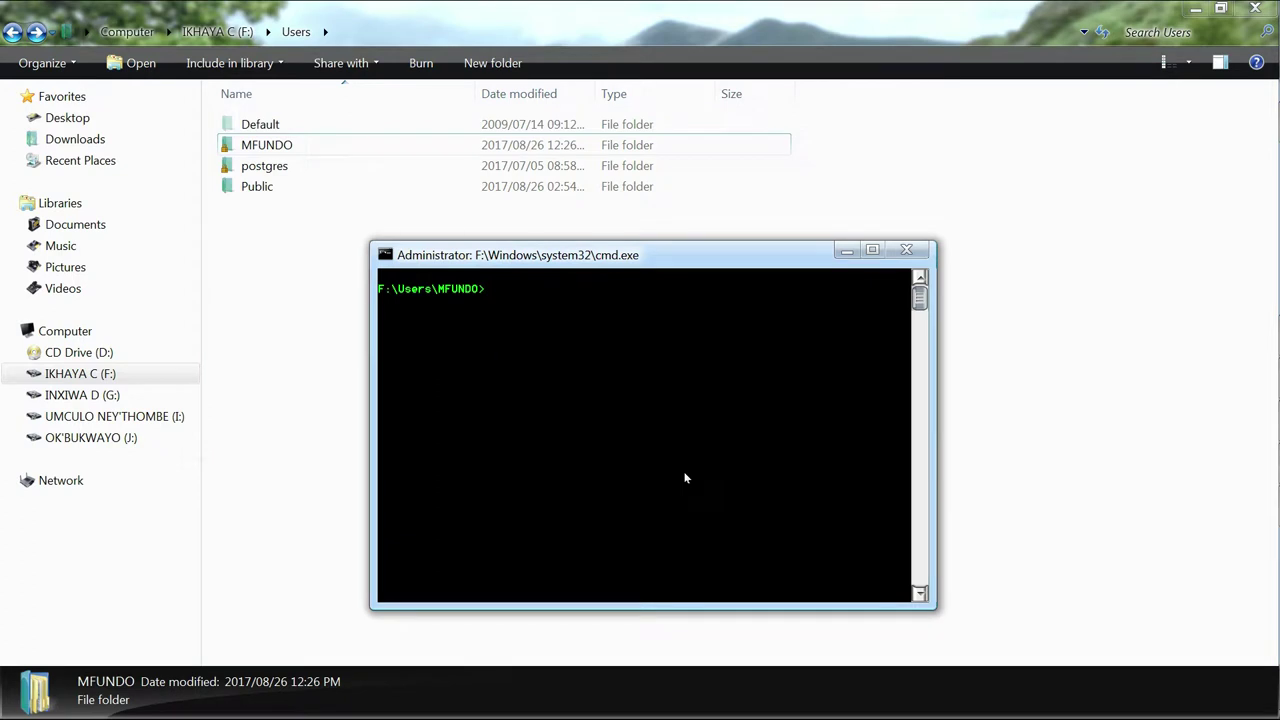
key("Return")
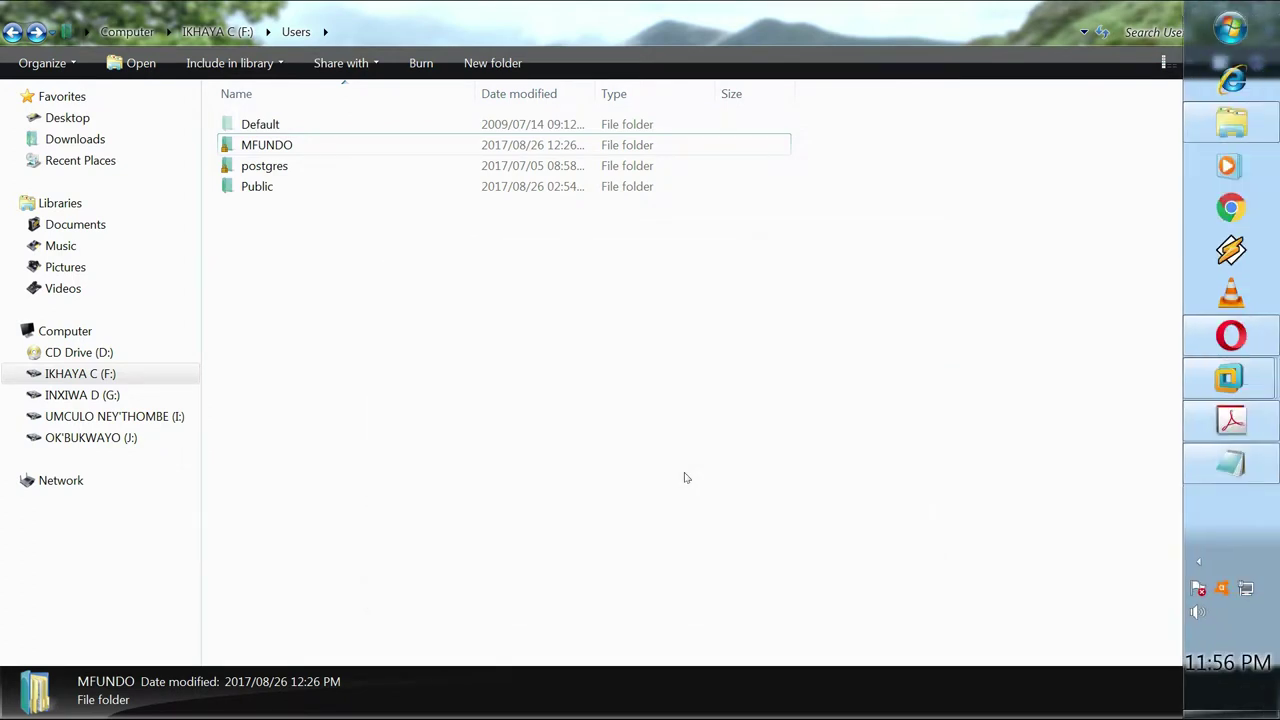
- Go back to Computer, open IKHAYA C (F:), and open the main user profile folder inside Users
left_click(348, 335)
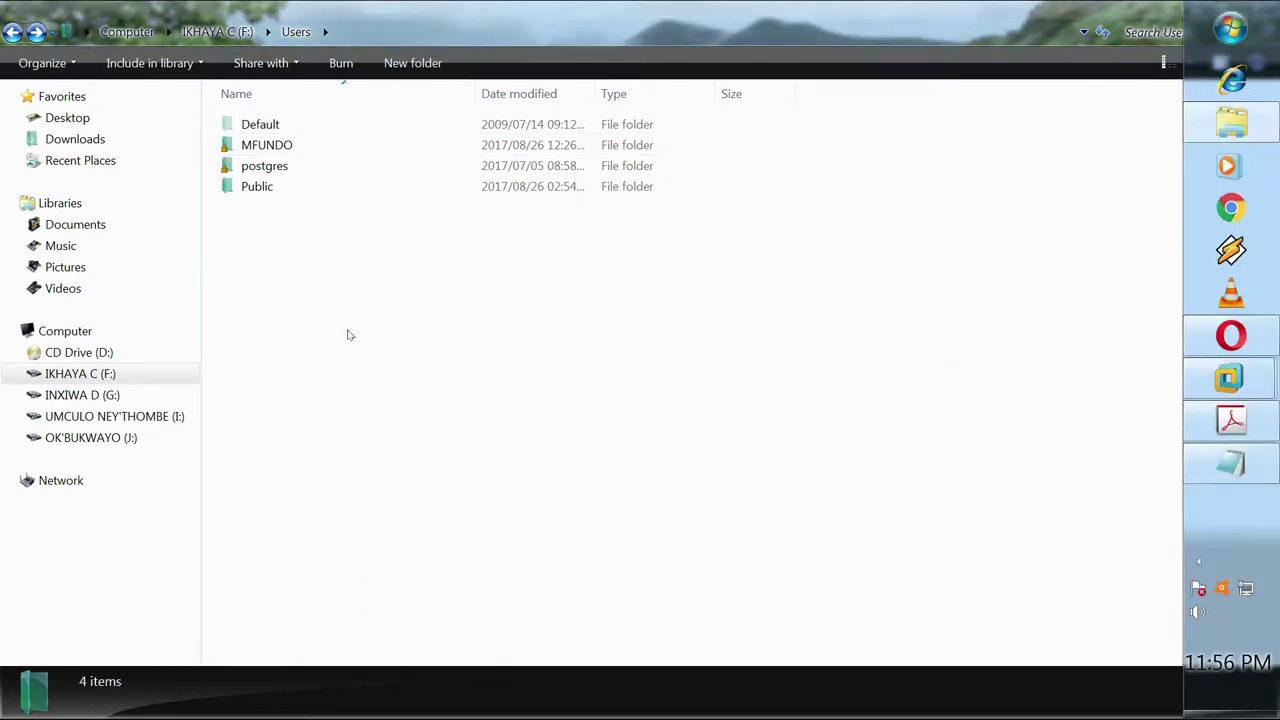
left_click(60, 331)
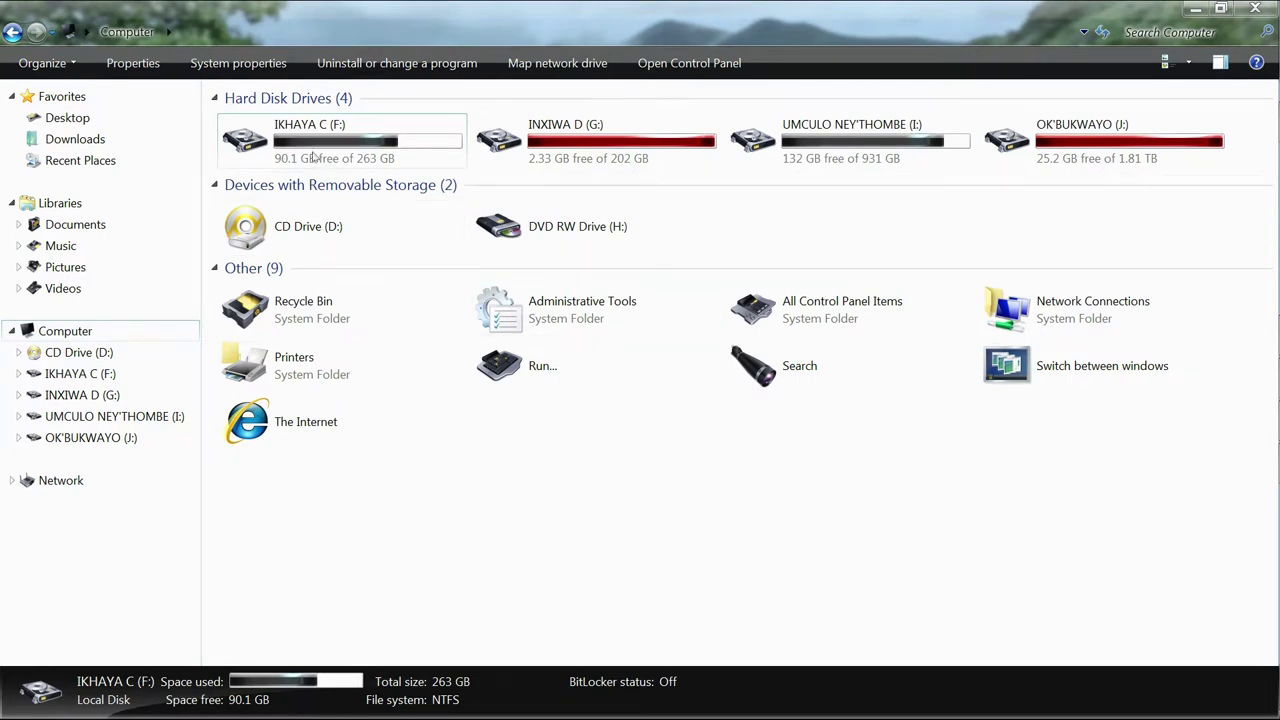
mouse_move(305, 142)
right_click(302, 143)
left_click(337, 153)
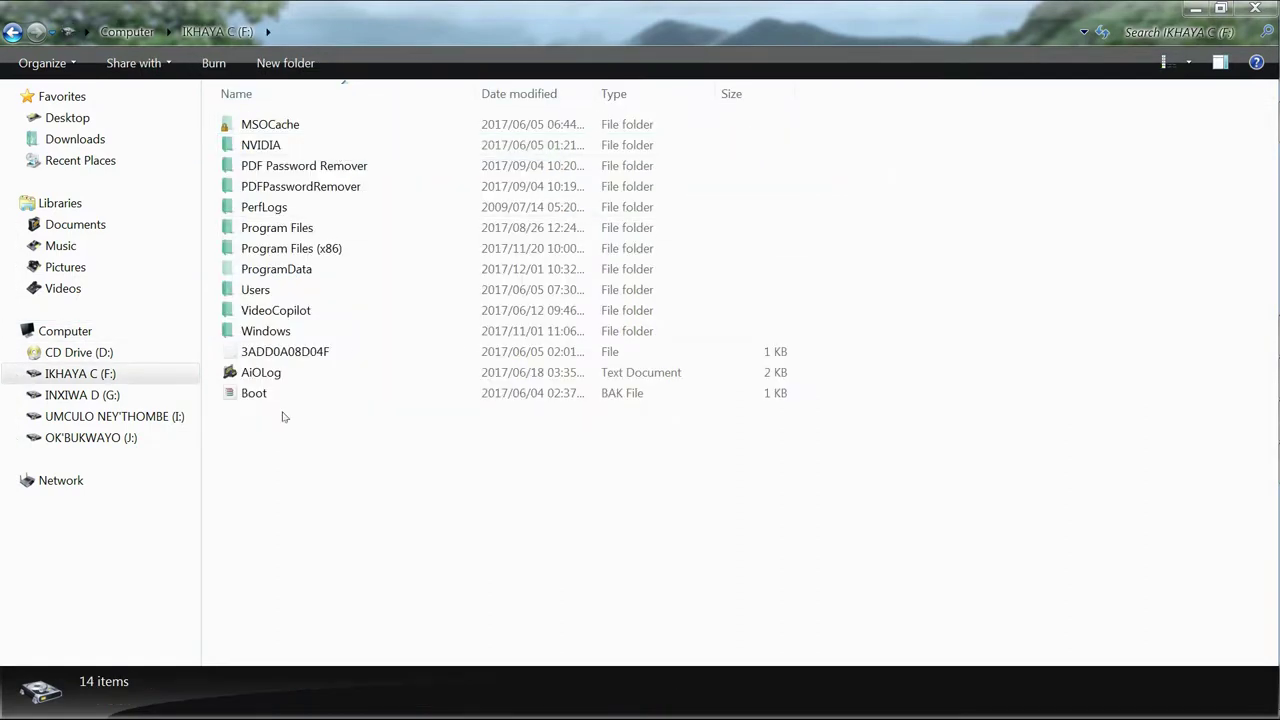
right_click(259, 292)
left_click(305, 110)
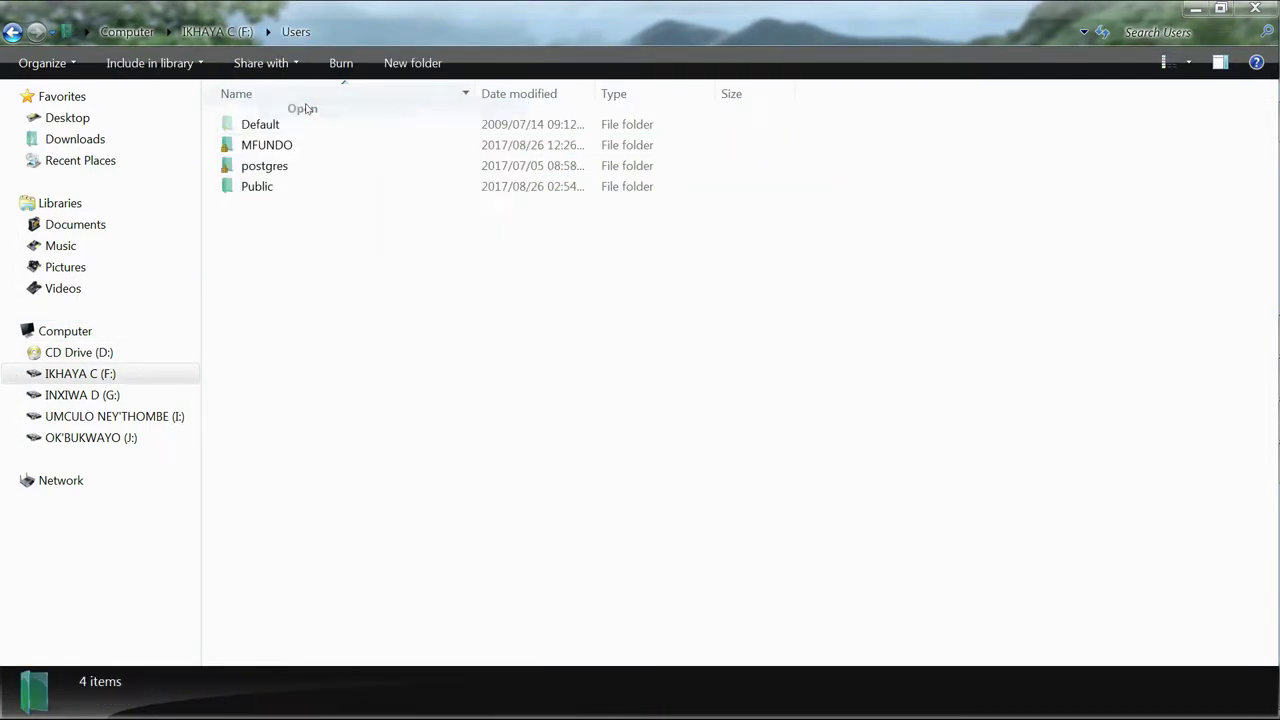
right_click(266, 147)
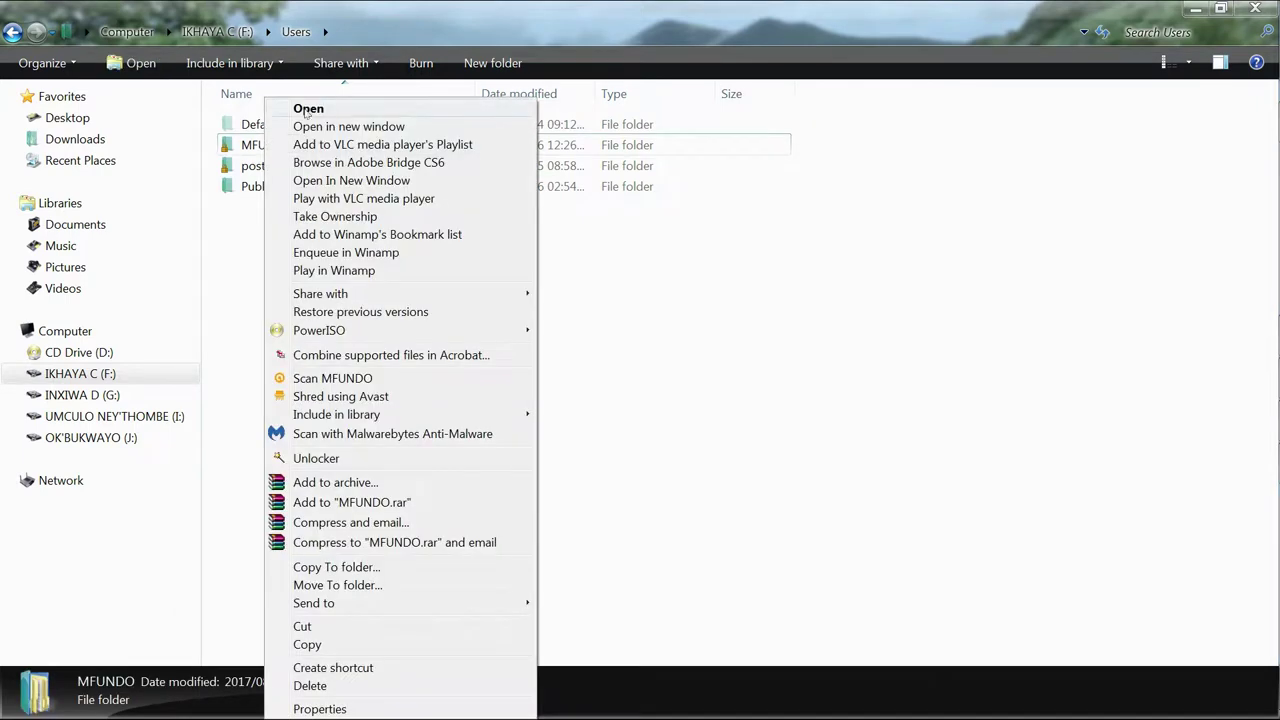
left_click(307, 110)
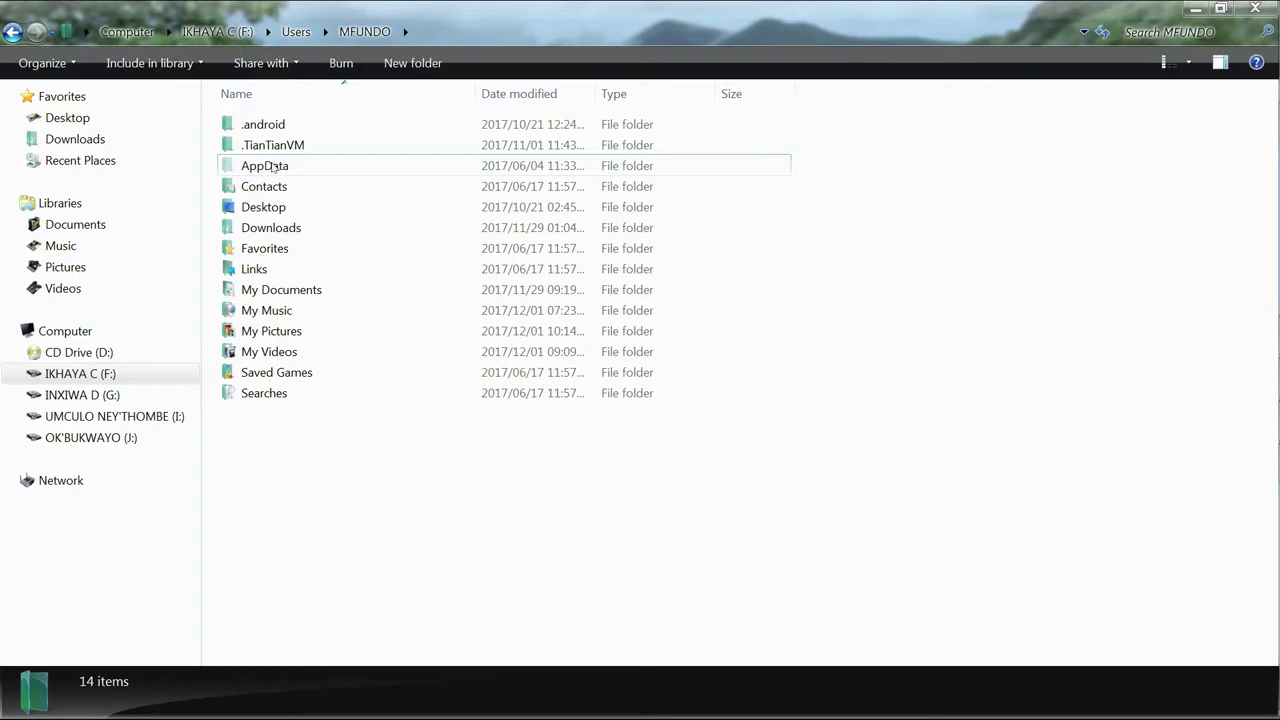
- Set the folder options to "Don't show hidden files, folders, or drives" and apply the change
left_click(67, 62)
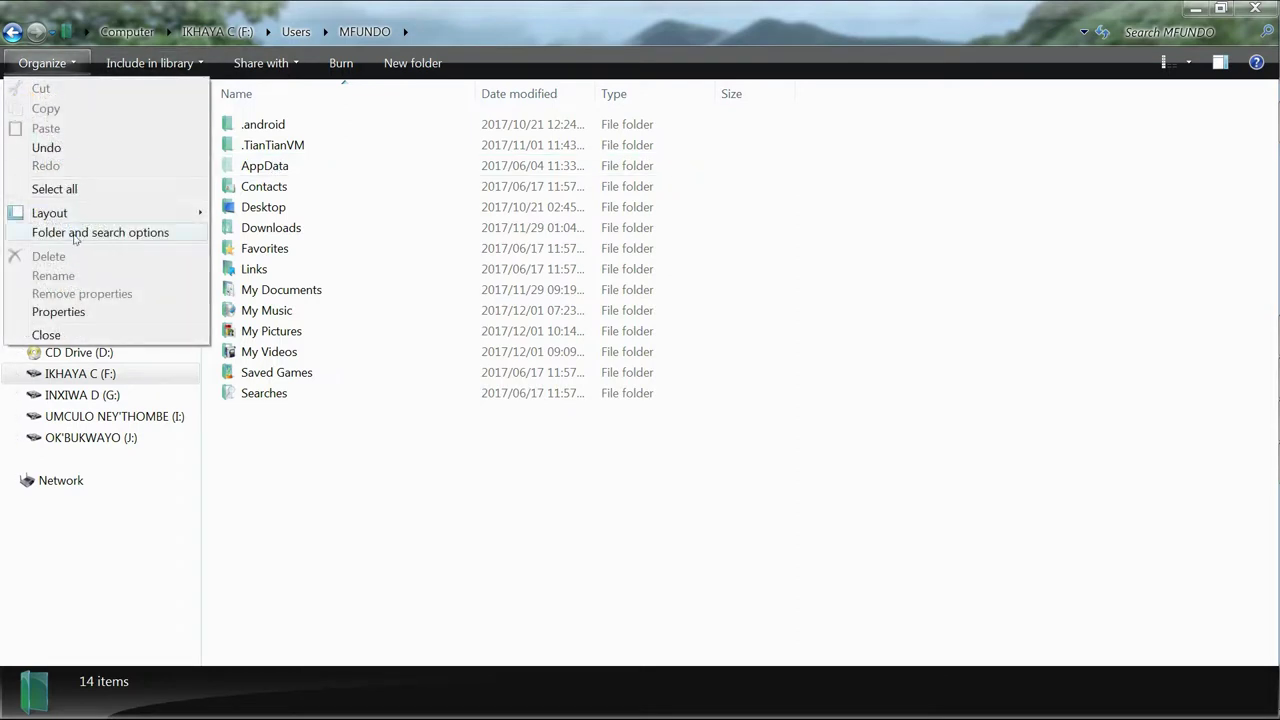
left_click(72, 234)
left_click(92, 106)
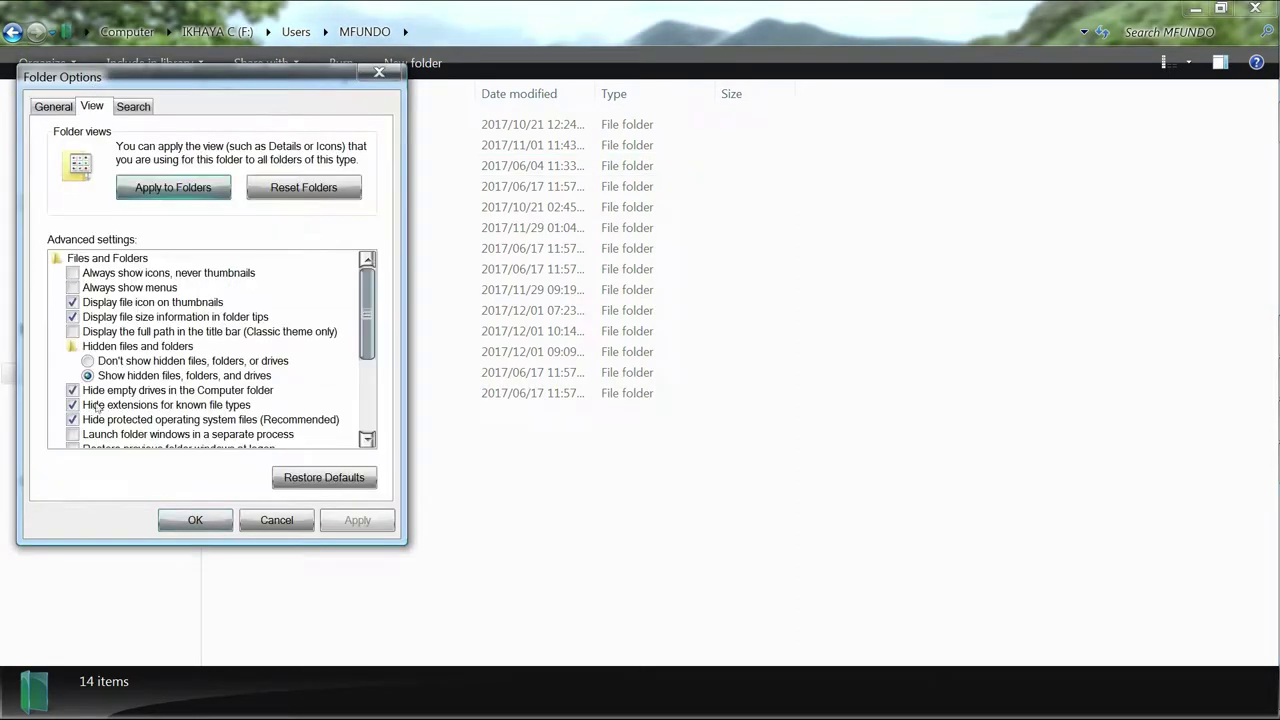
left_click(88, 361)
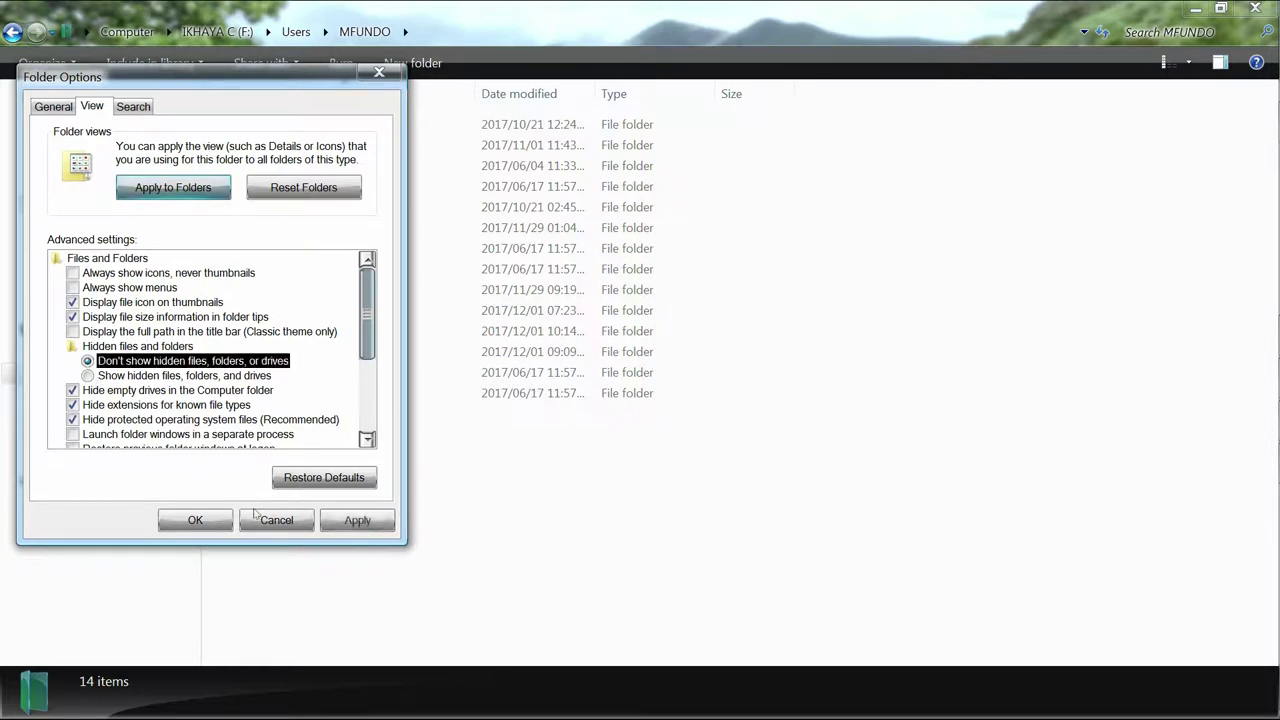
left_click(355, 521)
left_click(195, 520)
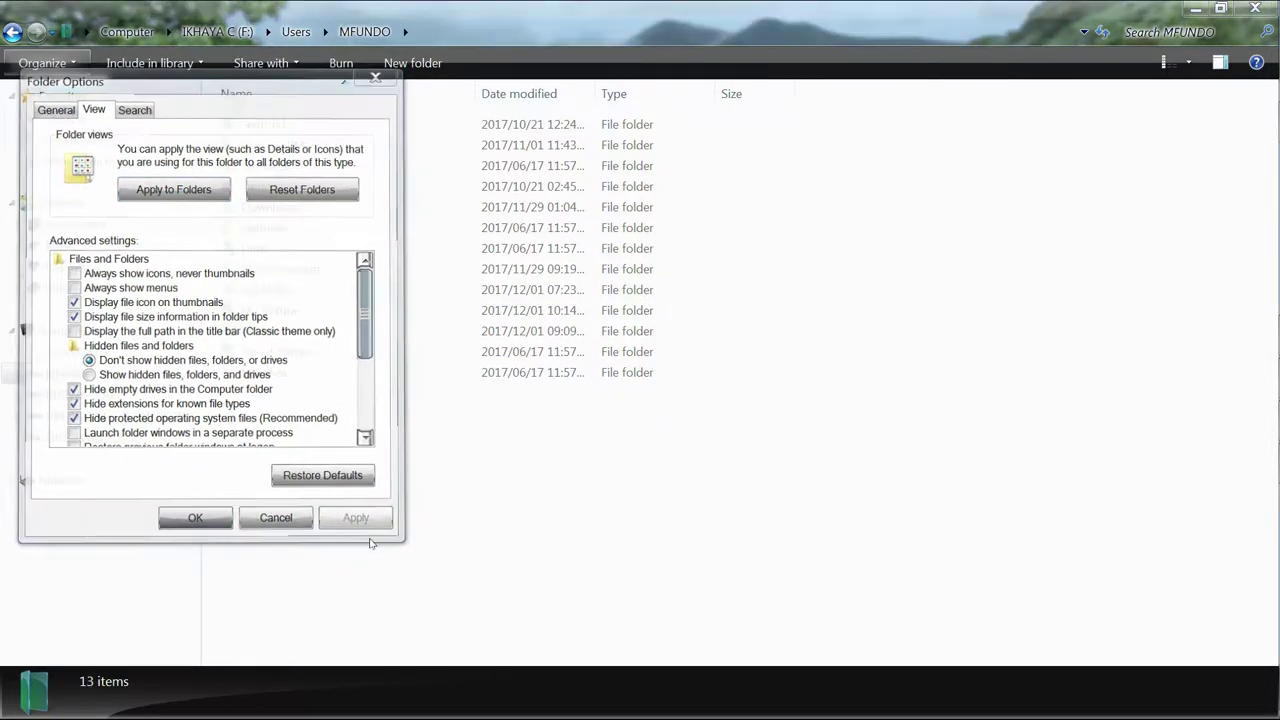
- Return to the Users folder and reopen the main user profile folder to check its contents with hidden items off
left_click(12, 31)
right_click(259, 127)
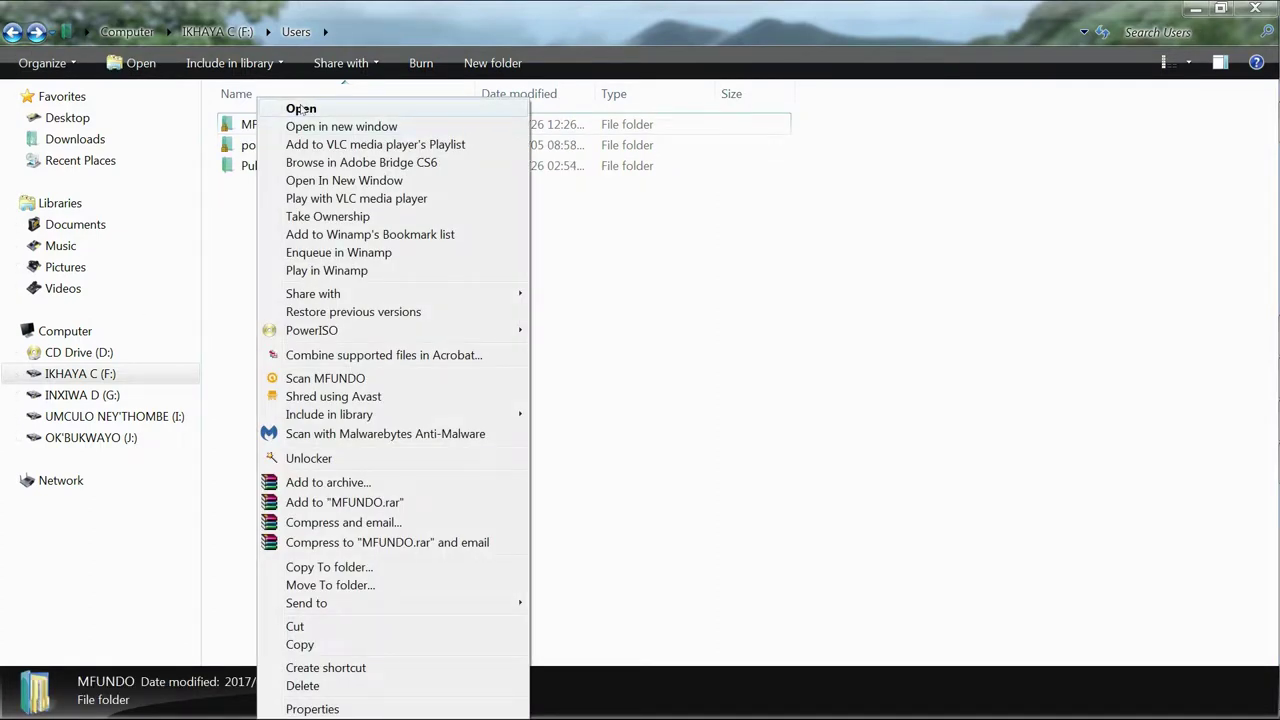
left_click(233, 218)
left_click(263, 124)
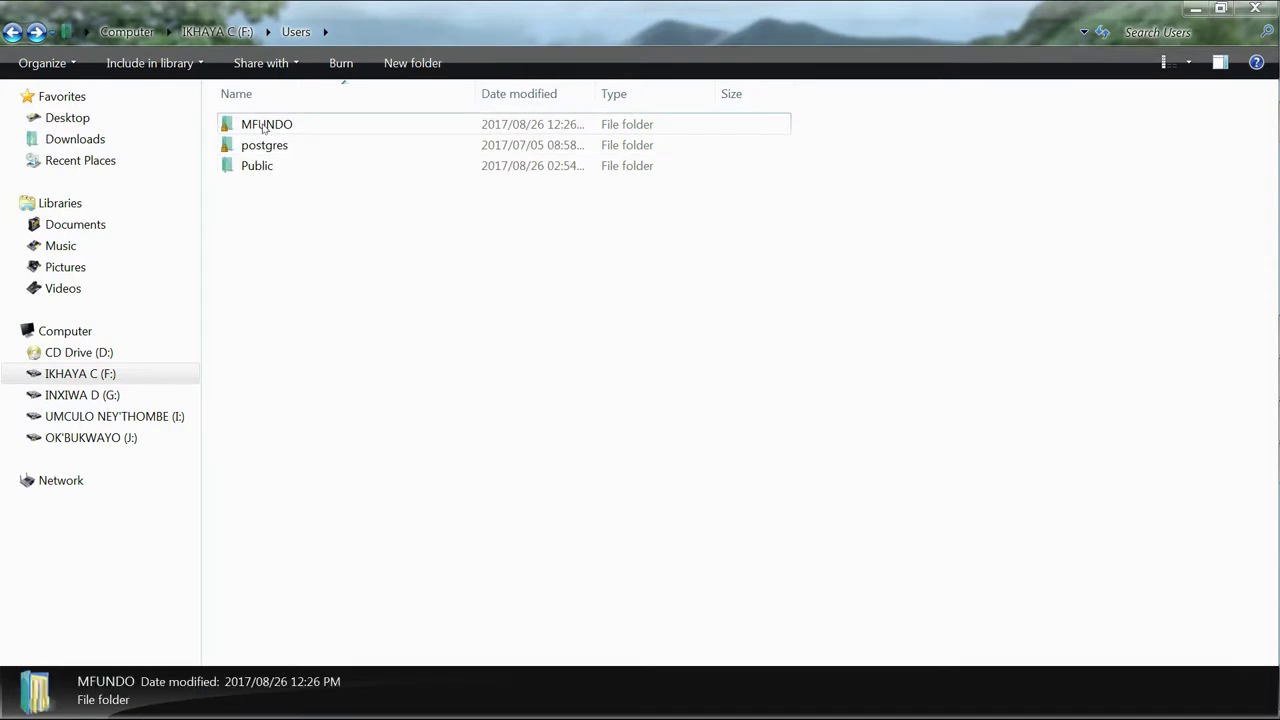
right_click(263, 124)
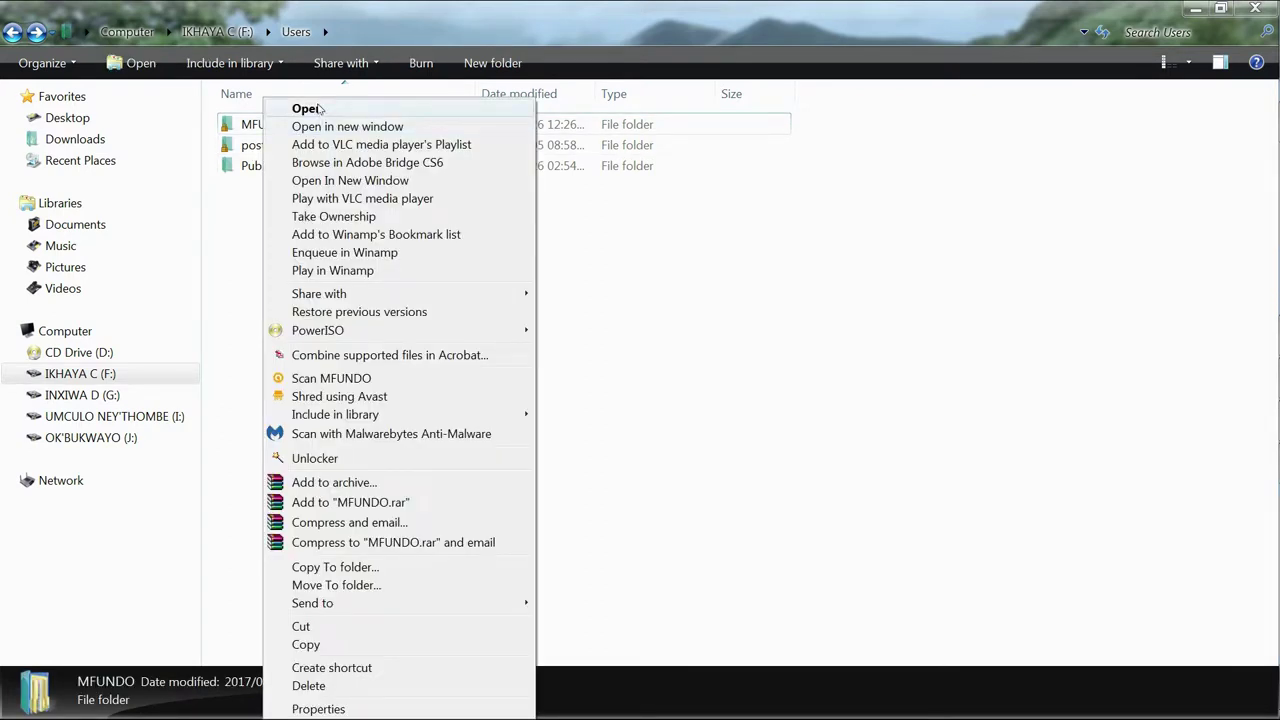
left_click(316, 108)
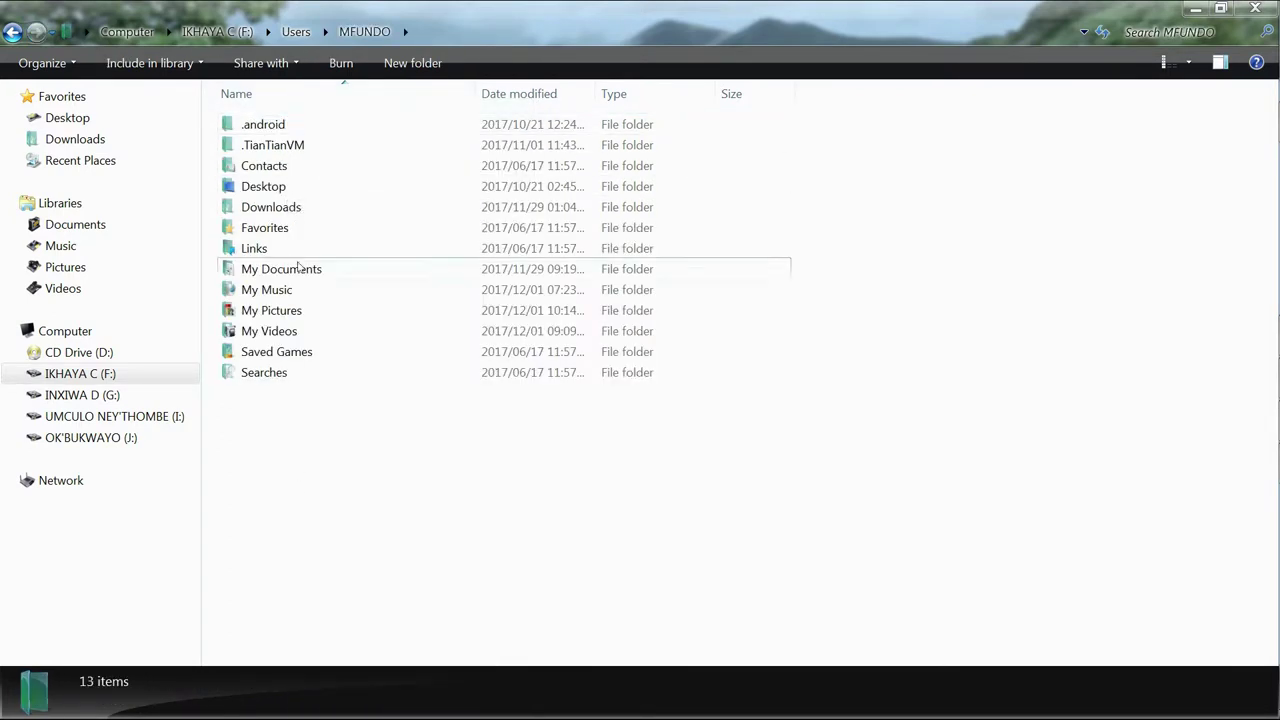
left_click(74, 66)
left_click(70, 231)
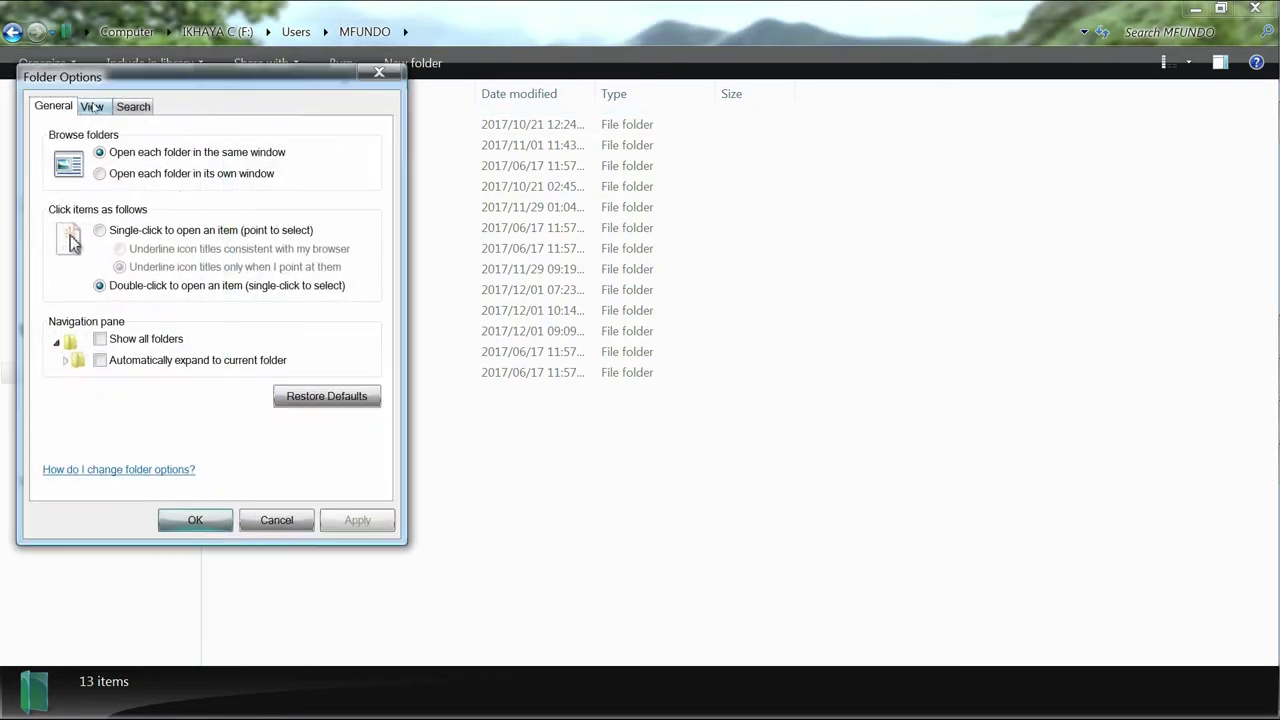
left_click_drag(157, 66, 838, 130)
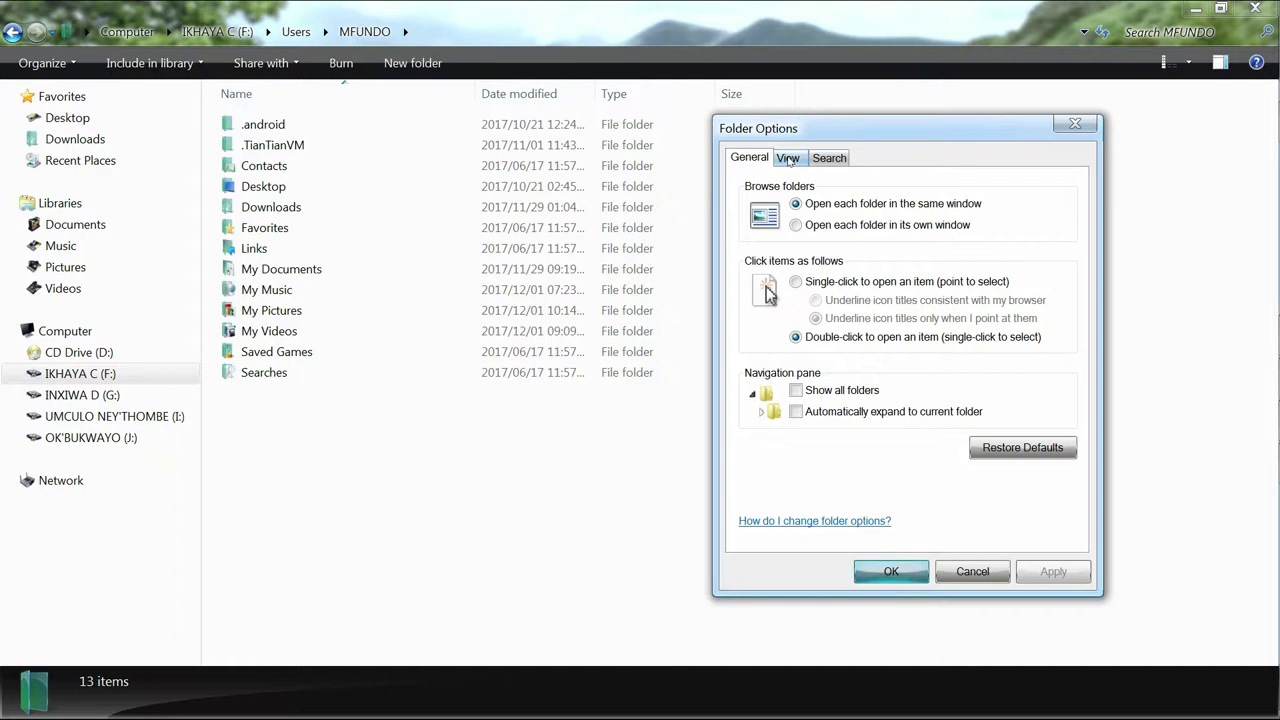
left_click(972, 571)
- Set the folder options to "Show hidden files, folders, and drives" and apply the change
left_click(45, 63)
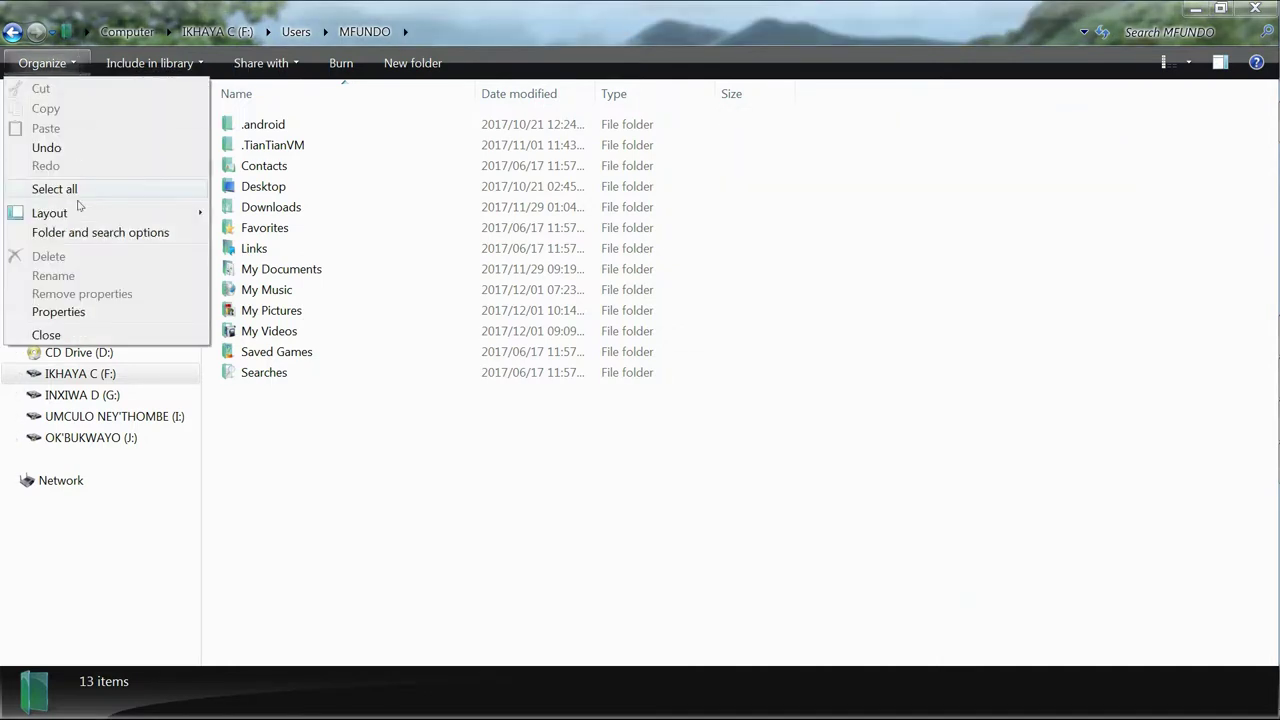
left_click(77, 233)
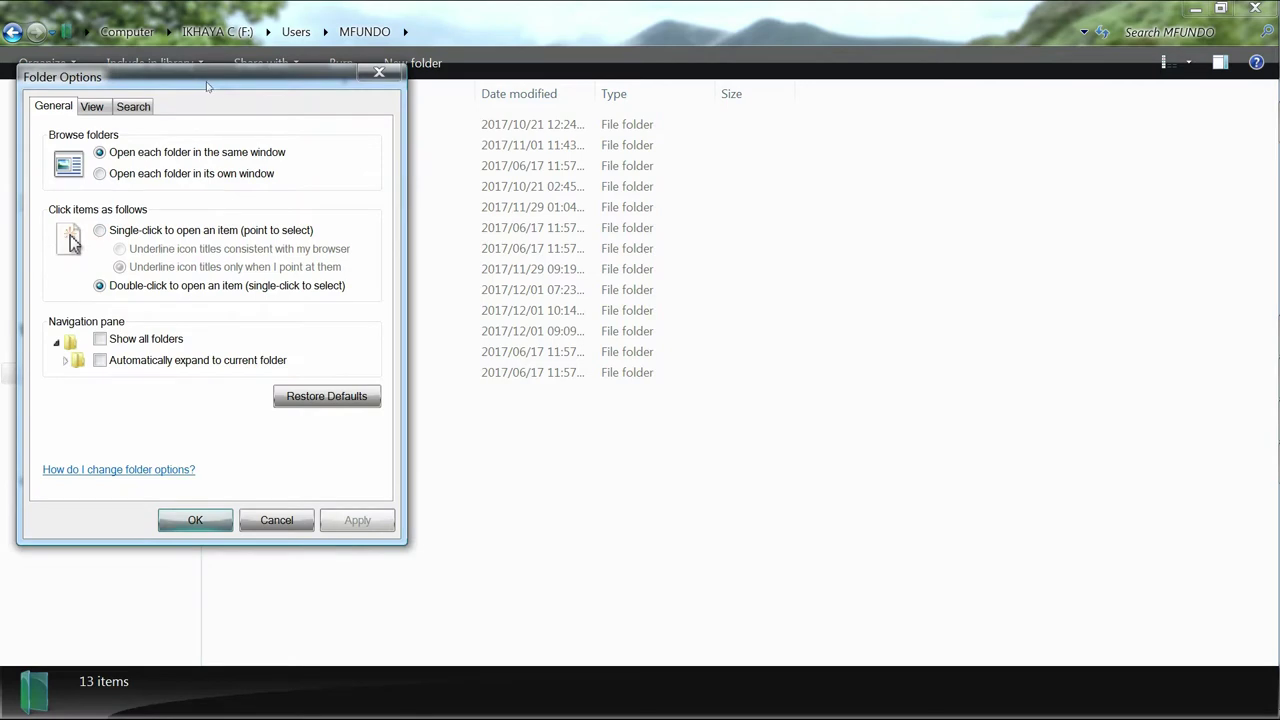
left_click(688, 128)
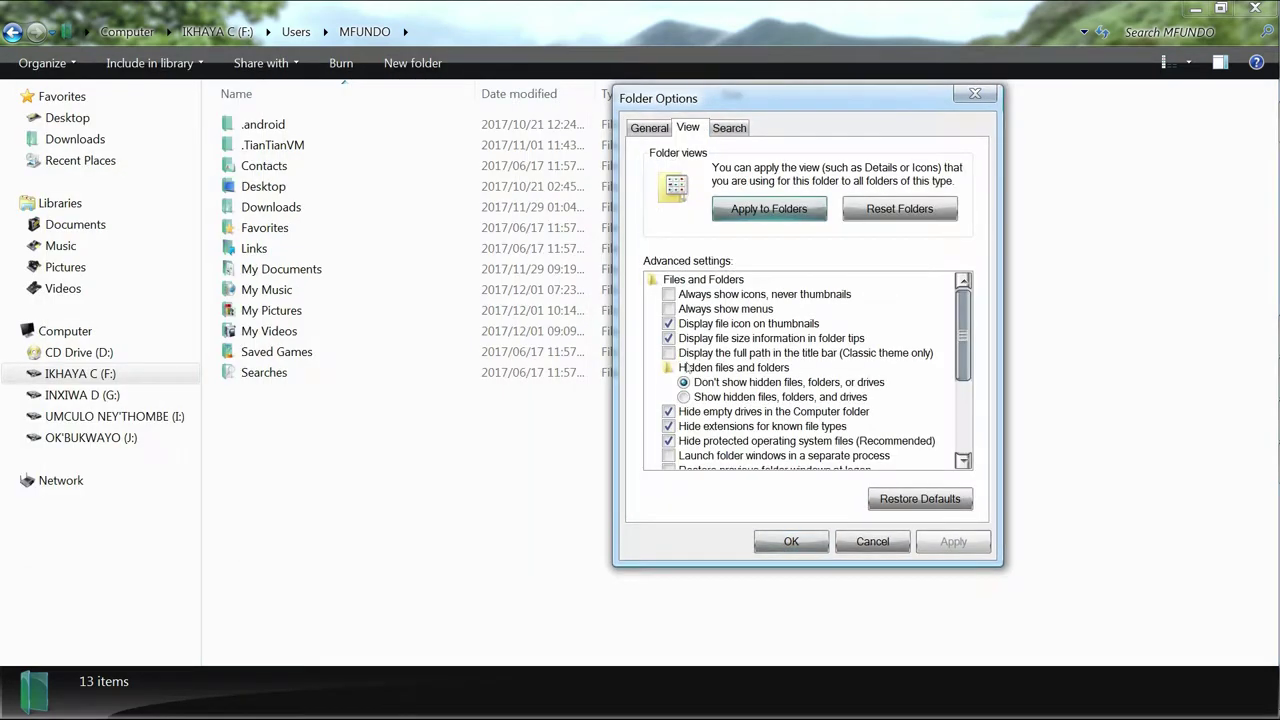
left_click(683, 397)
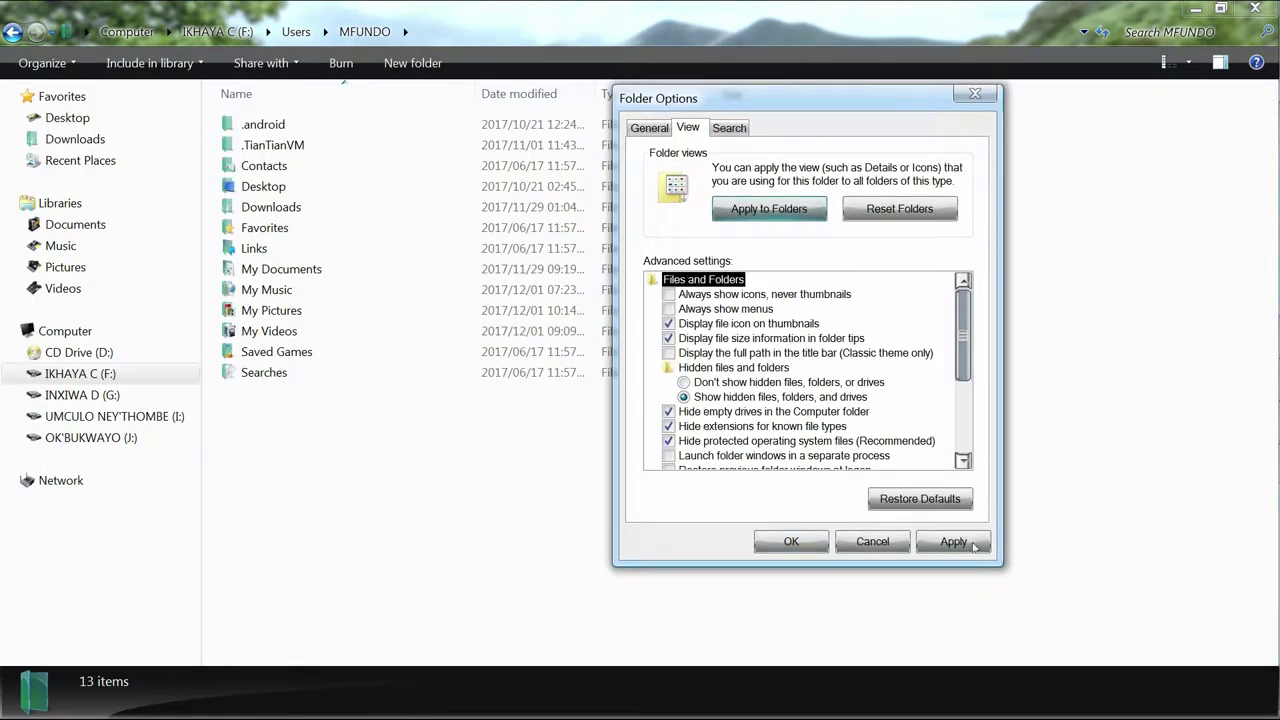
left_click(953, 541)
left_click(789, 542)
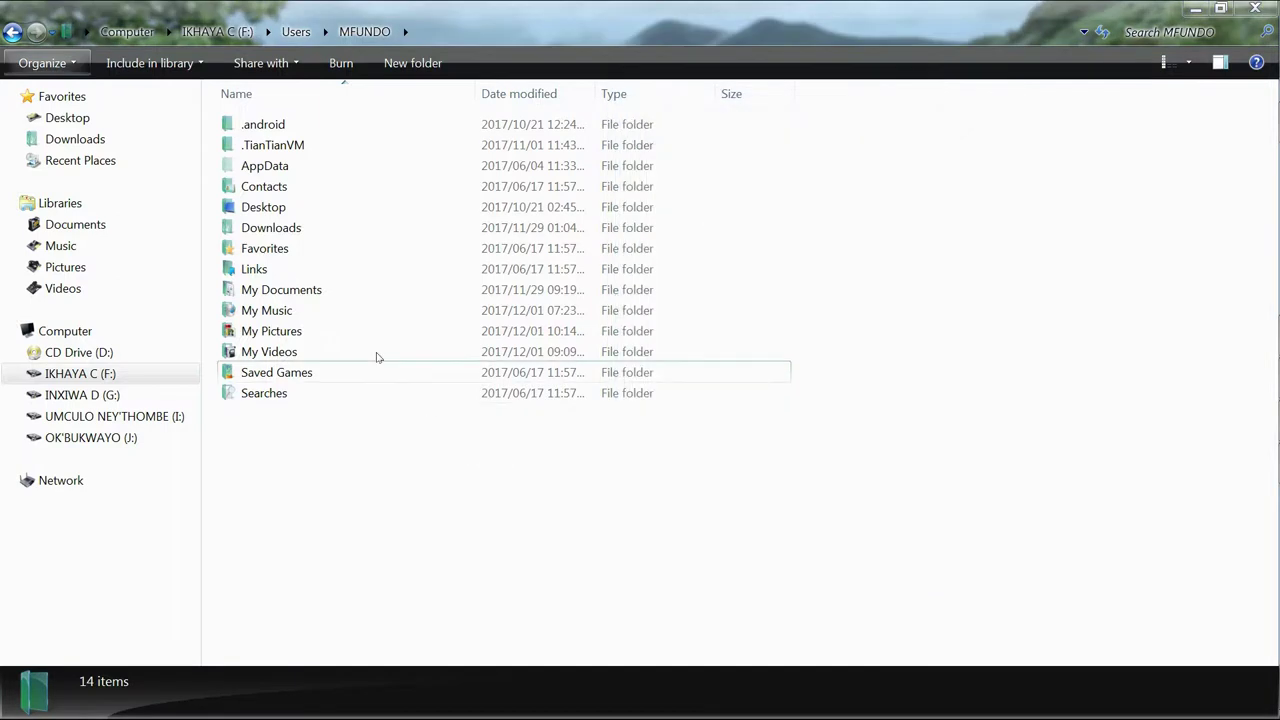
- Open the Common folder inside AppData > Roaming > Adobe in the main user profile
right_click(260, 168)
left_click(305, 91)
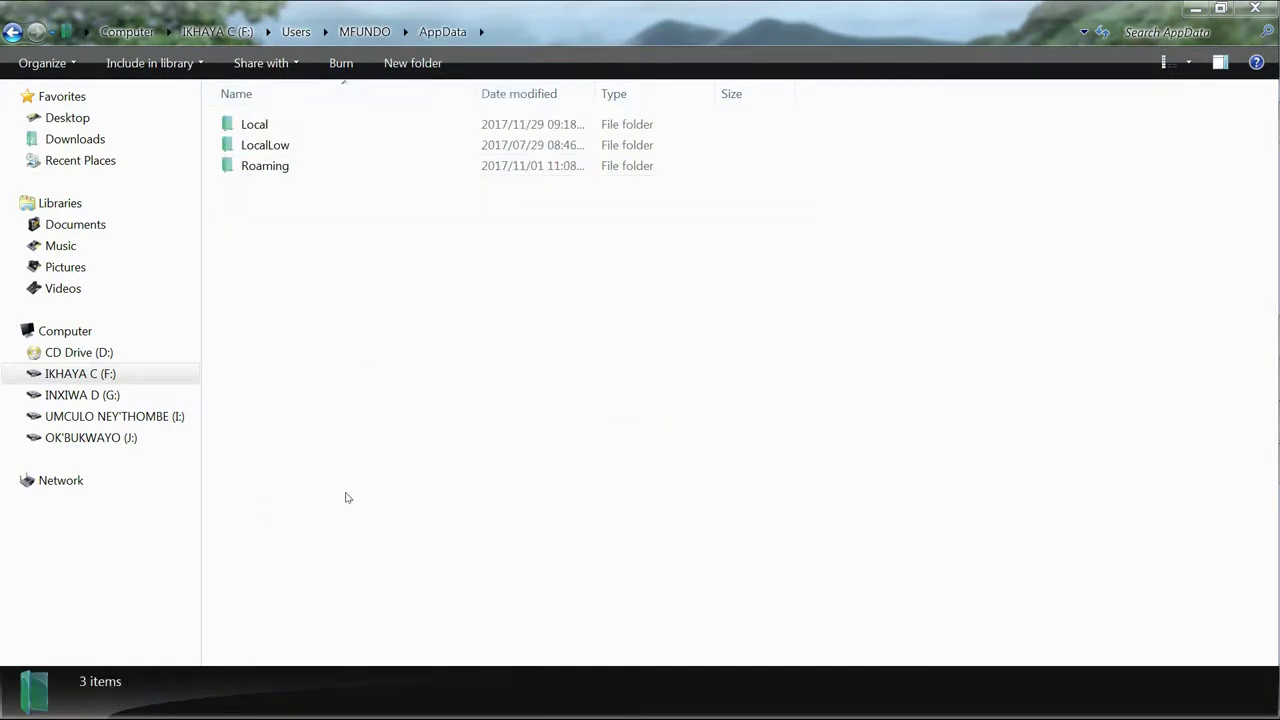
right_click(249, 172)
left_click(300, 91)
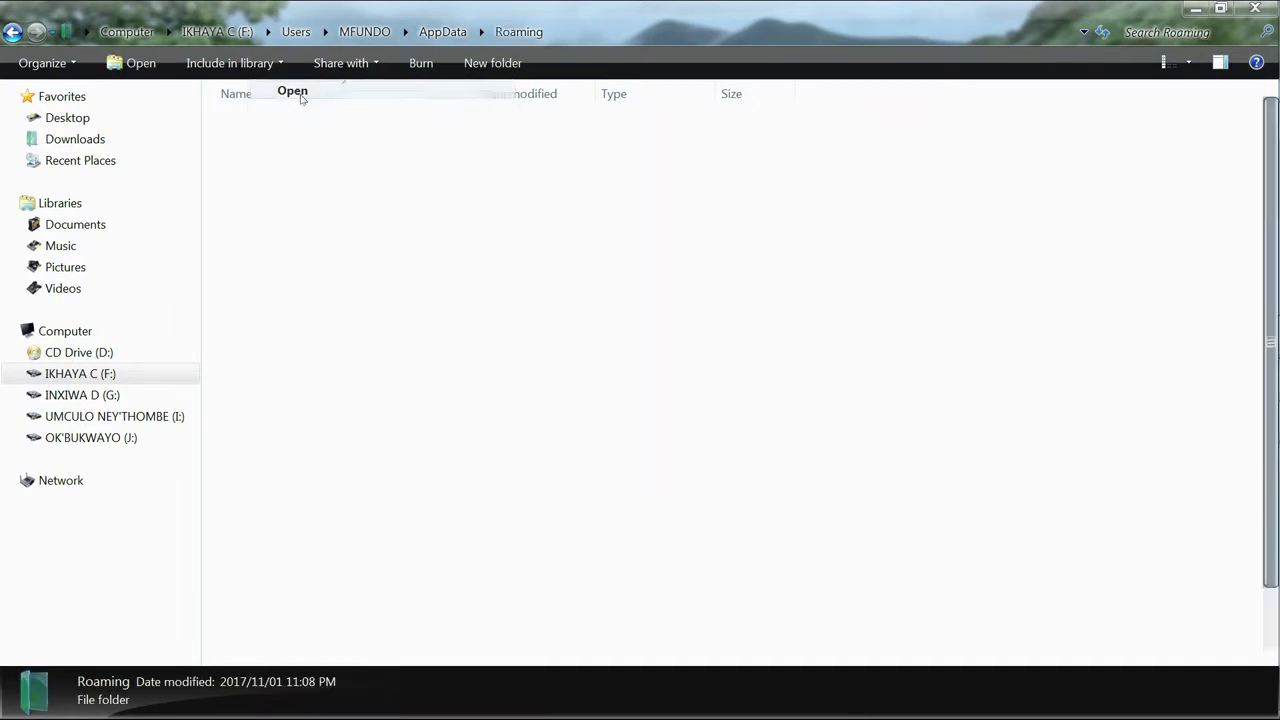
right_click(235, 127)
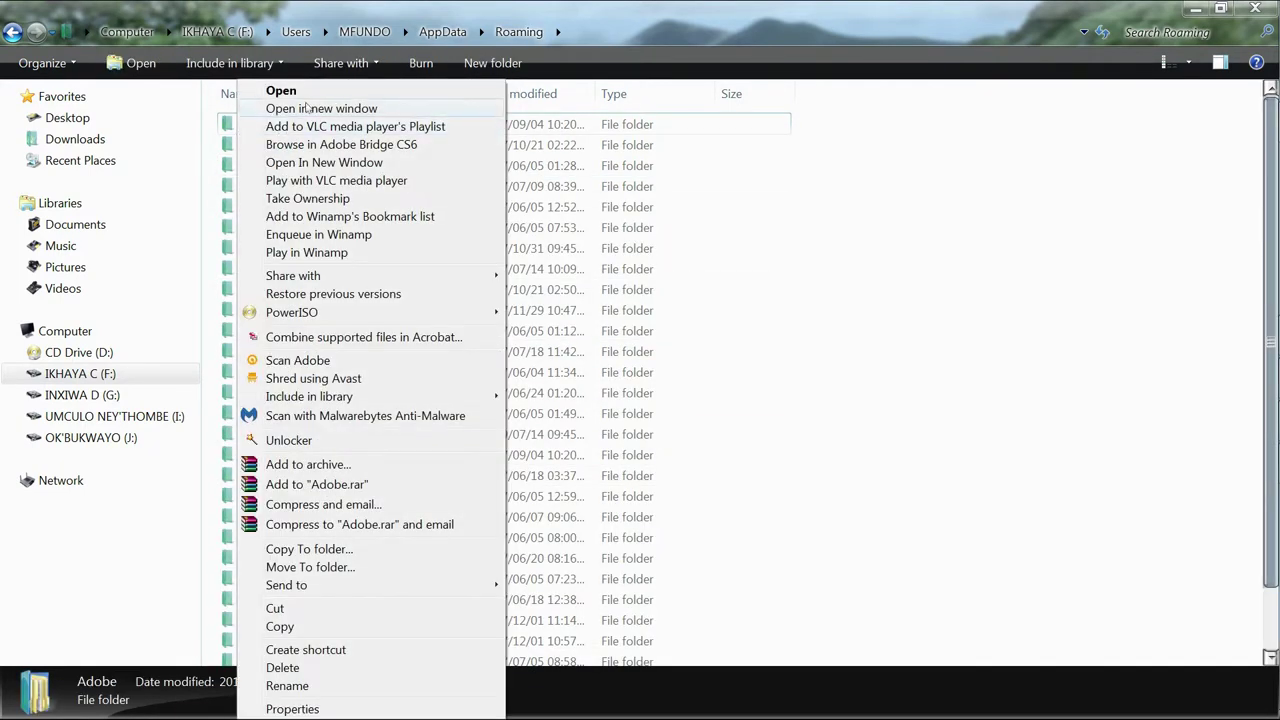
left_click(303, 91)
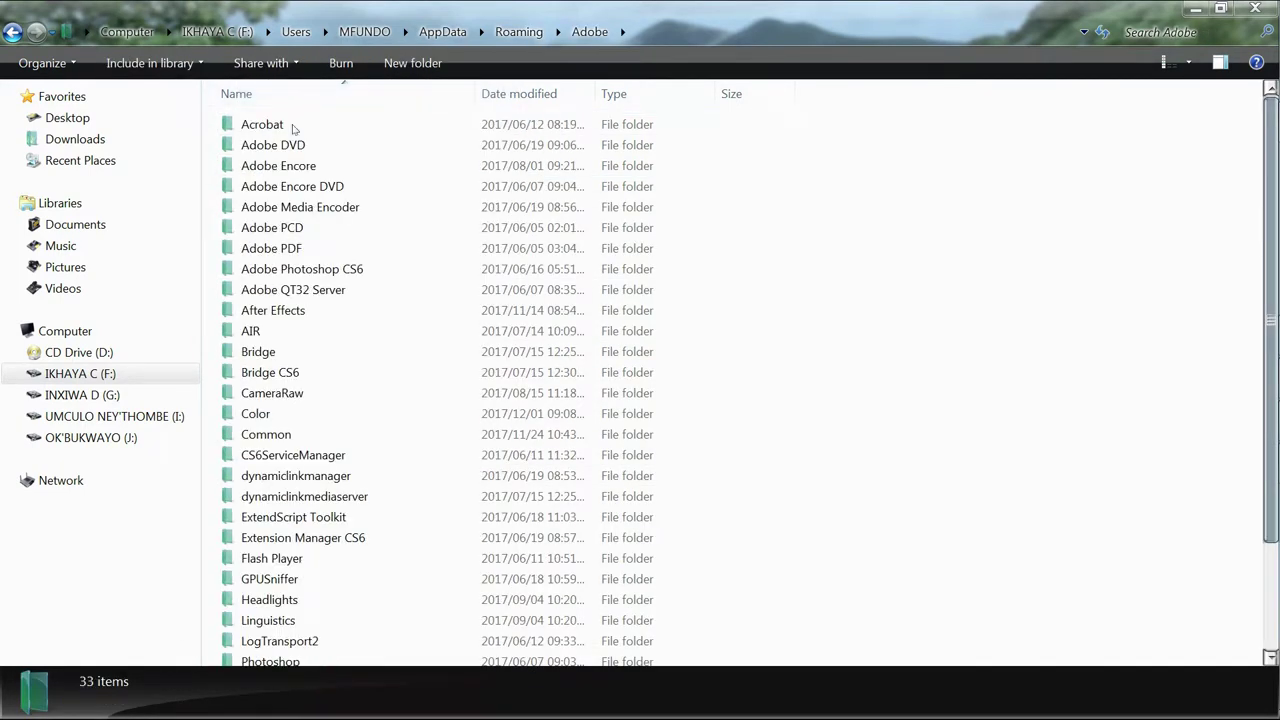
right_click(270, 434)
left_click(320, 92)
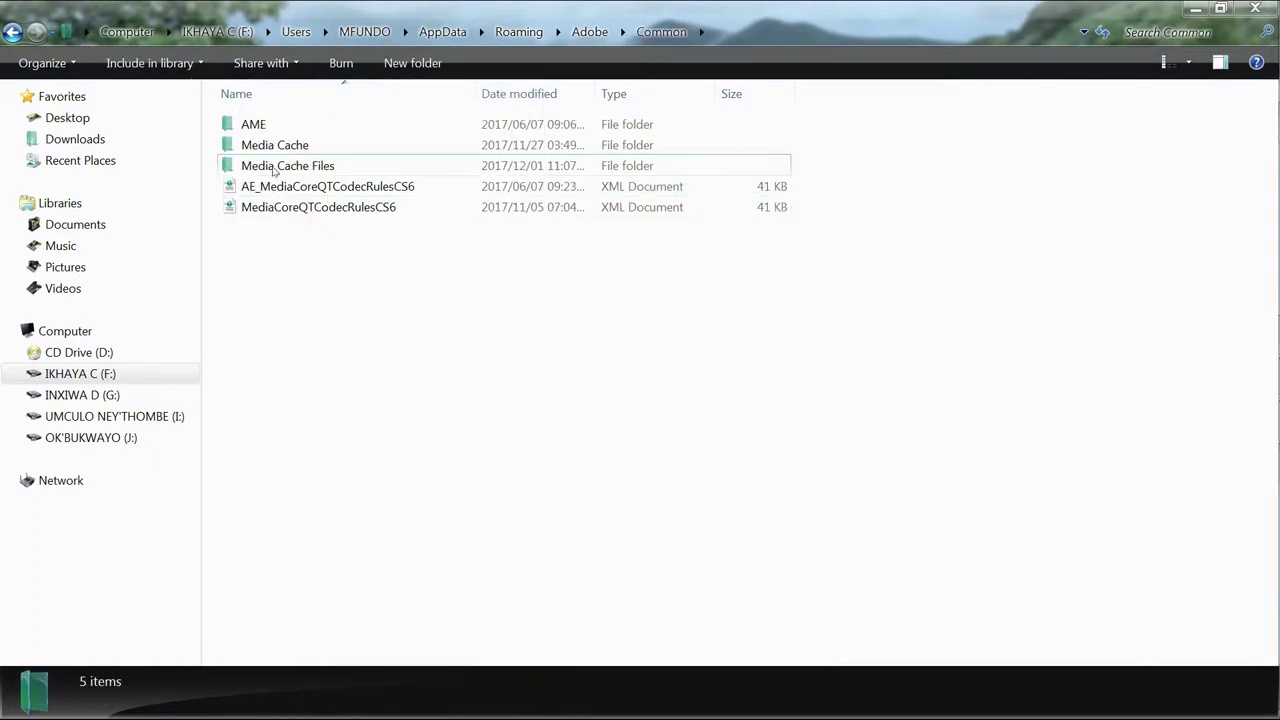
- Check the size of the Media Cache Files folder, open it, and delete all the files inside
mouse_move(274, 168)
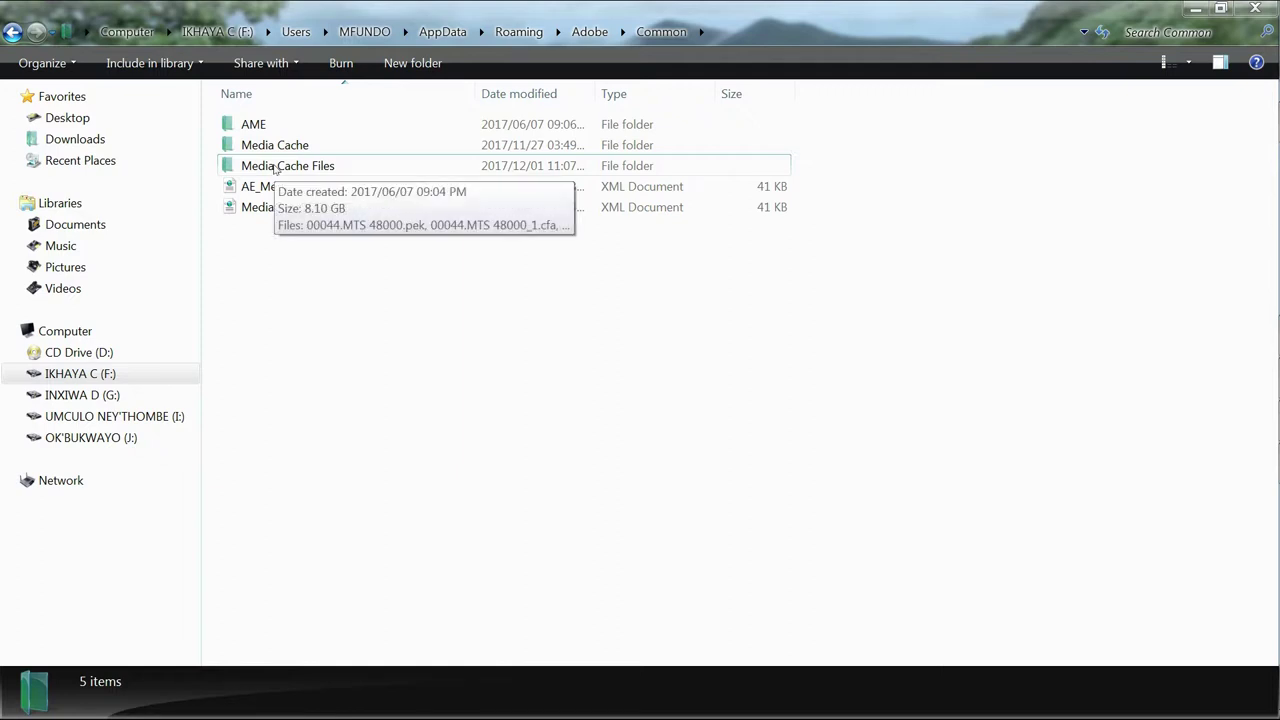
right_click(274, 168)
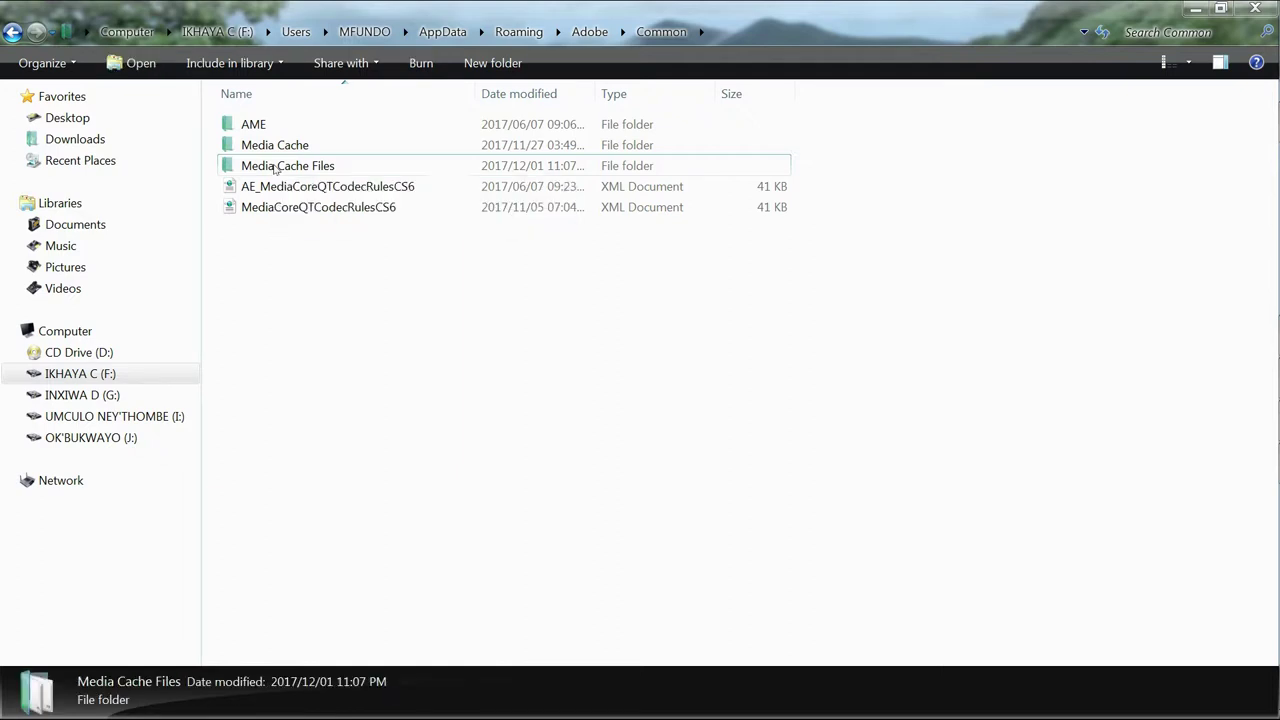
left_click(330, 89)
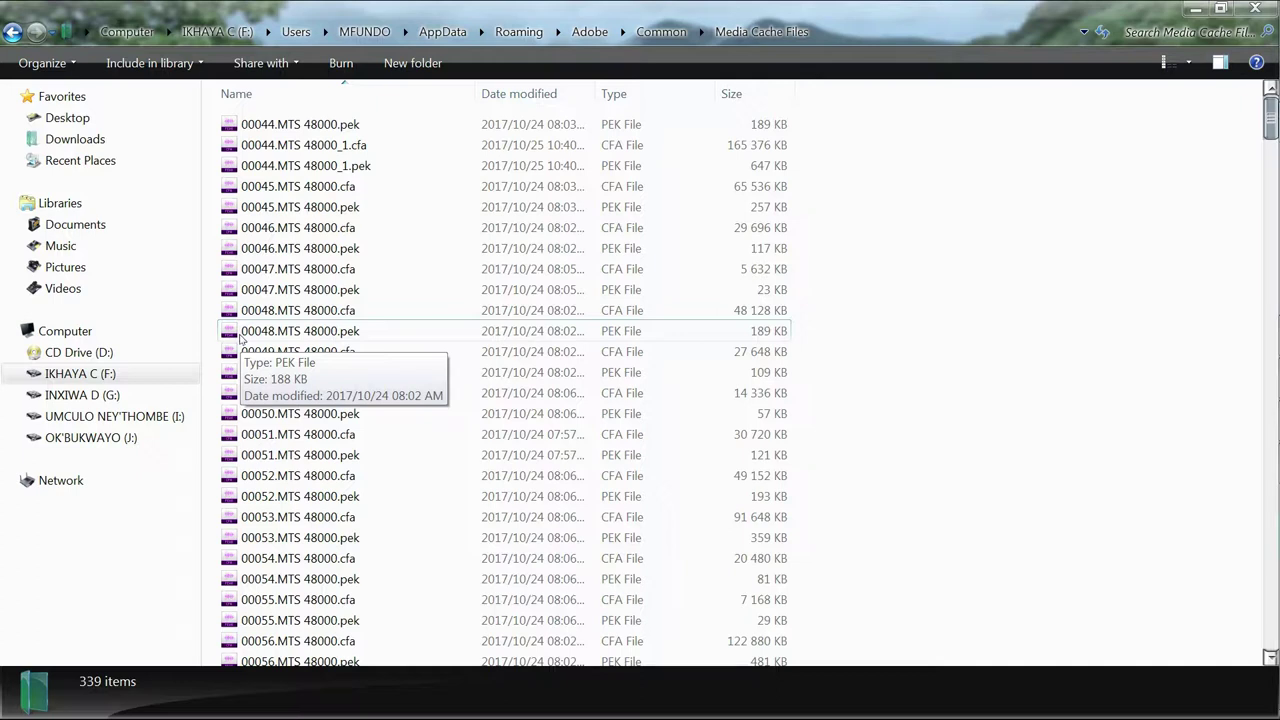
left_click_drag(214, 118, 490, 666)
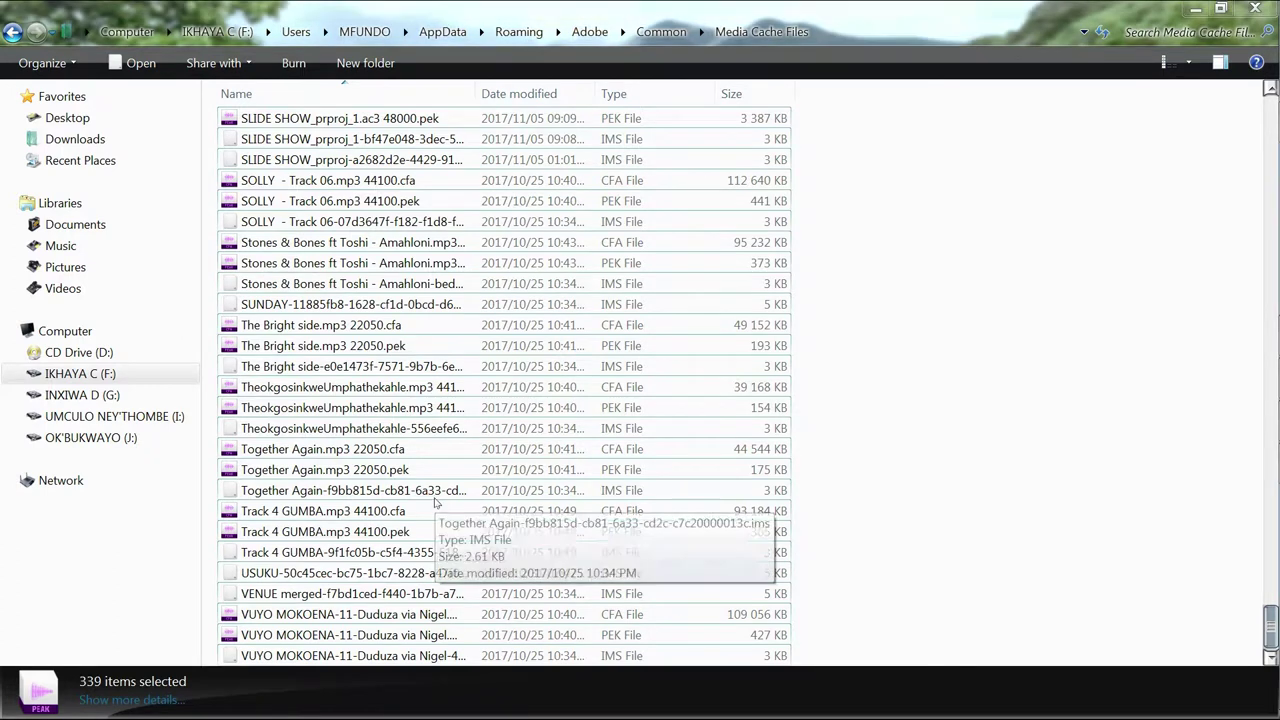
key("Delete")
key("Return")
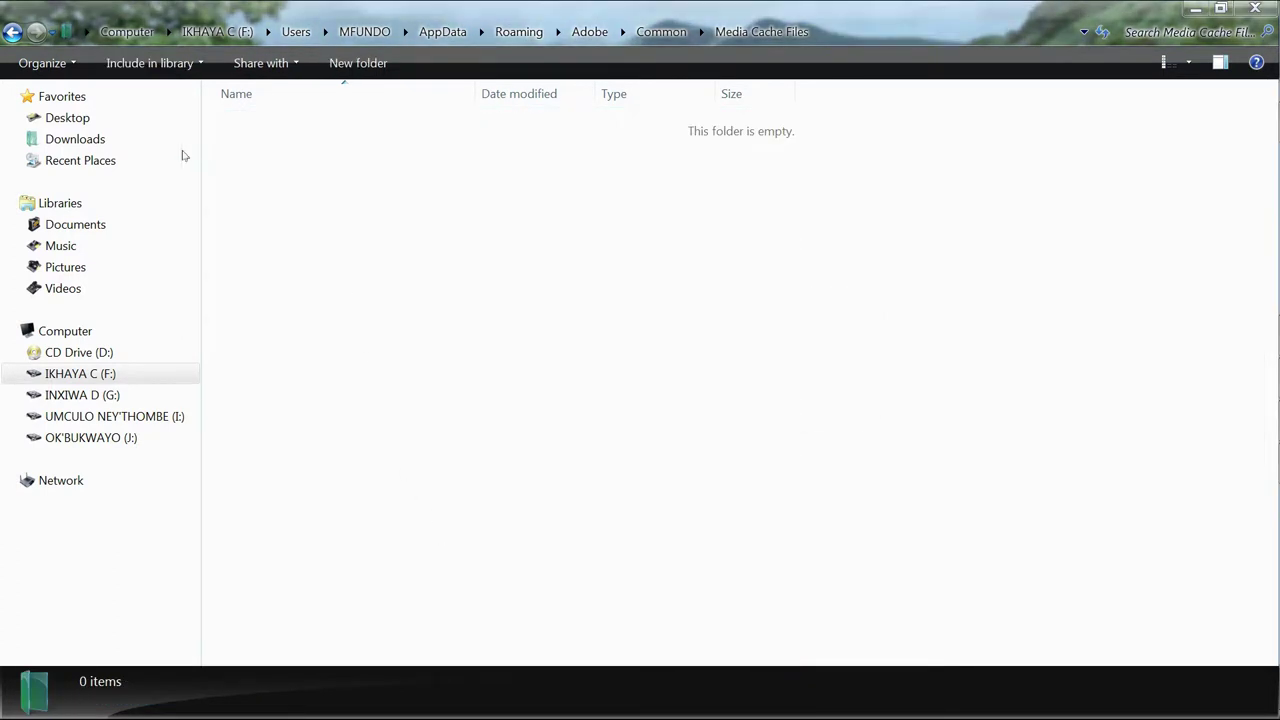
- Return to the Common folder and reopen Media Cache Files to check its contents after the deletion
left_click(9, 33)
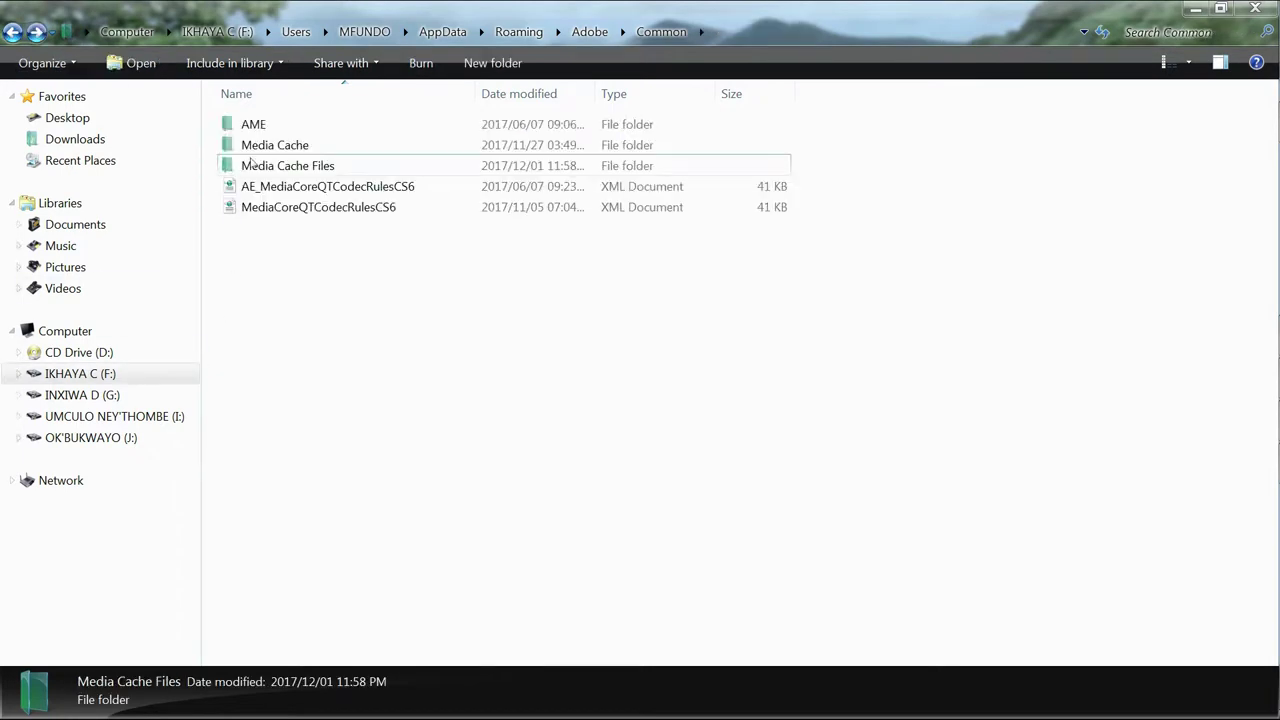
right_click(299, 167)
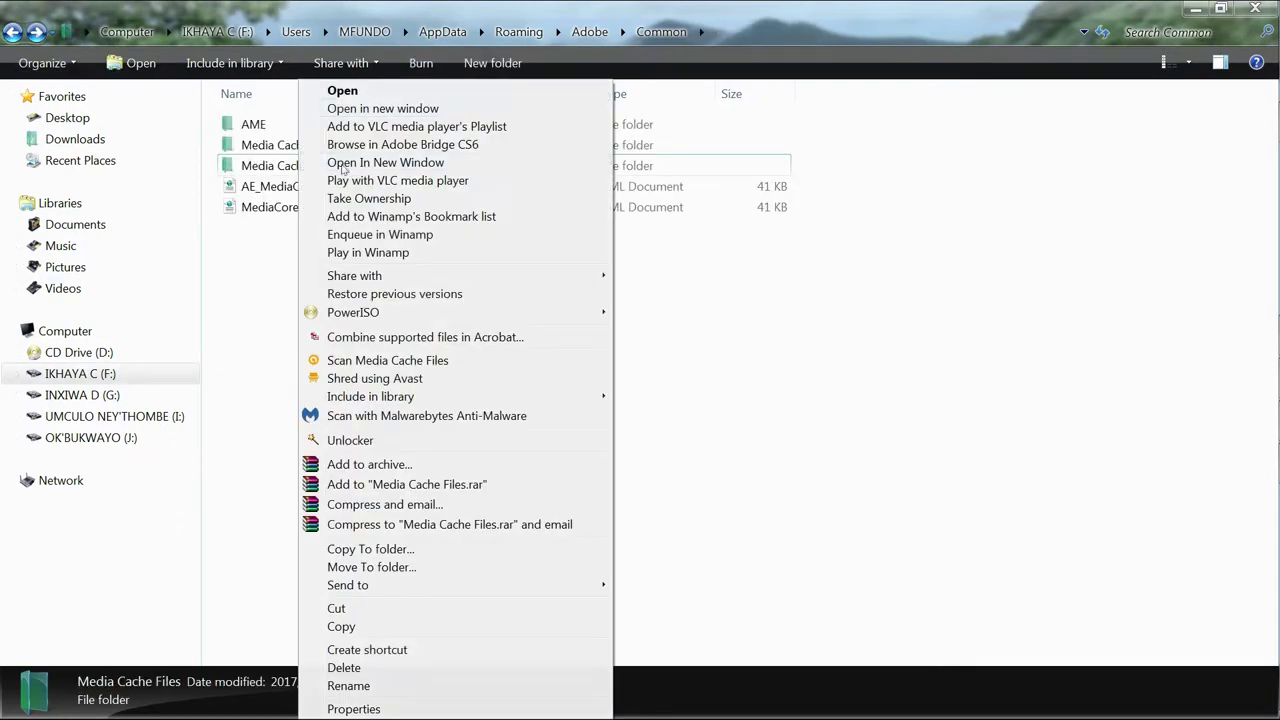
left_click(366, 93)
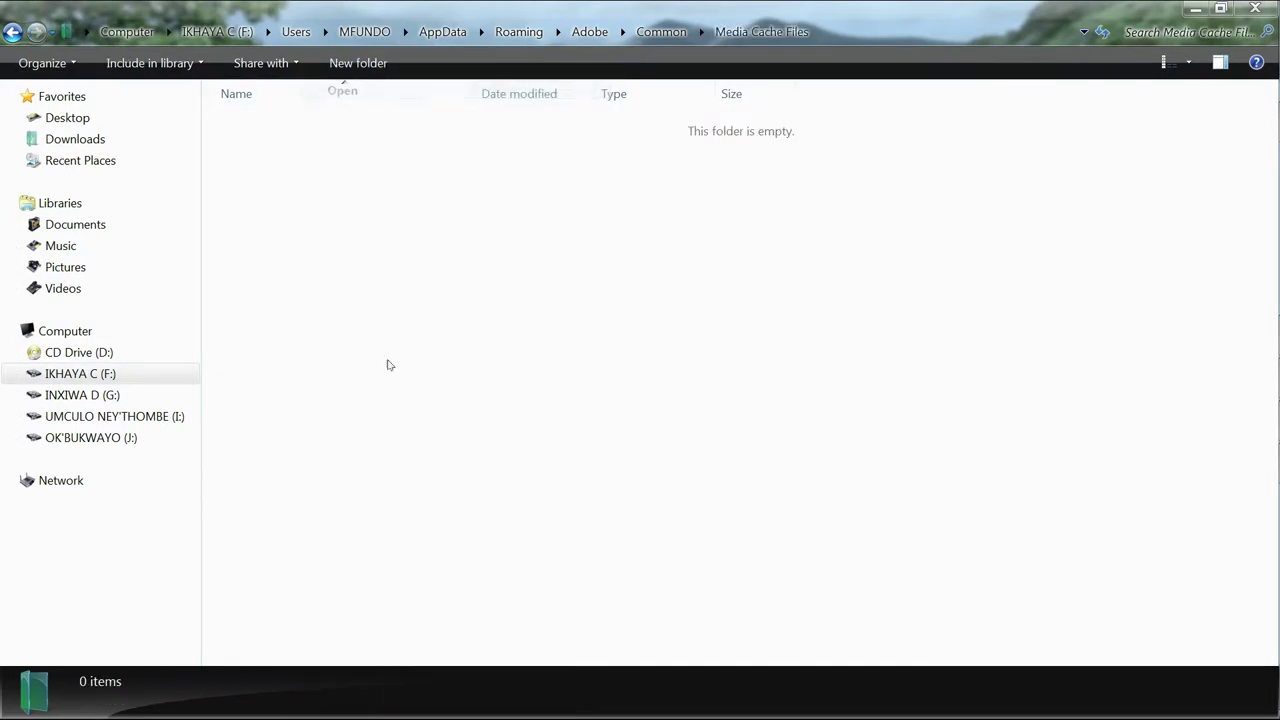
left_click(12, 31)
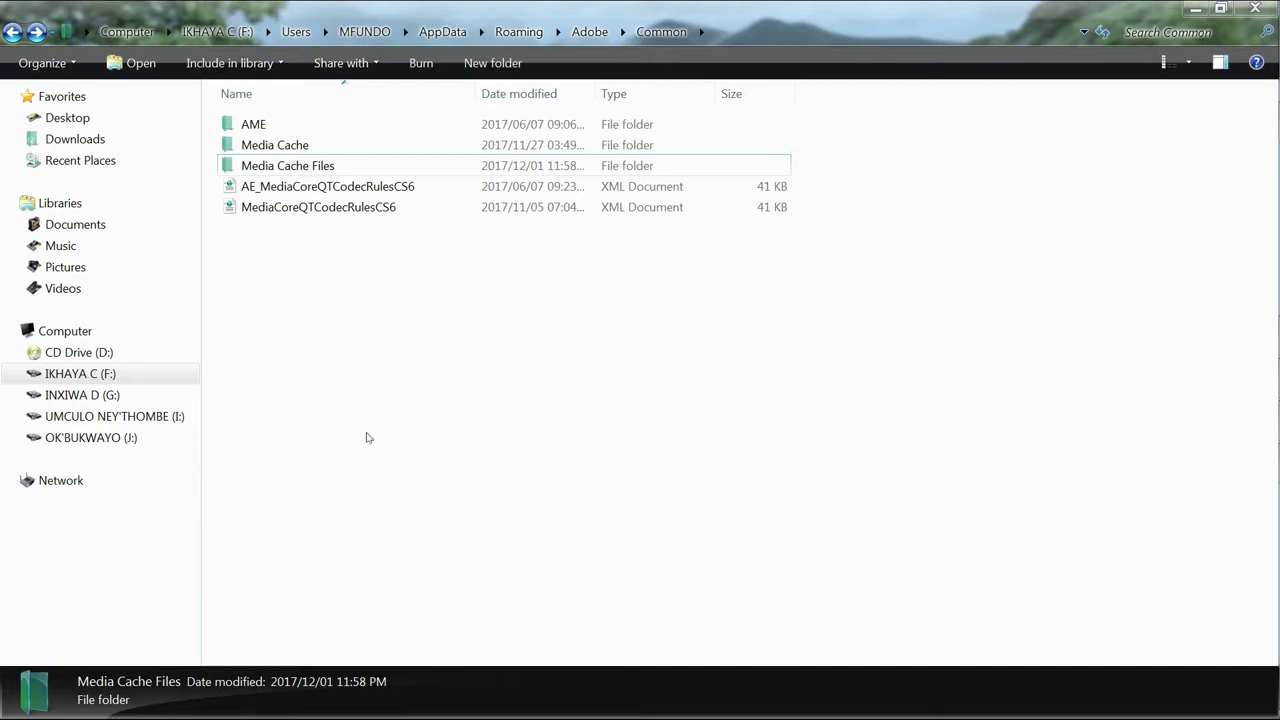
right_click(270, 168)
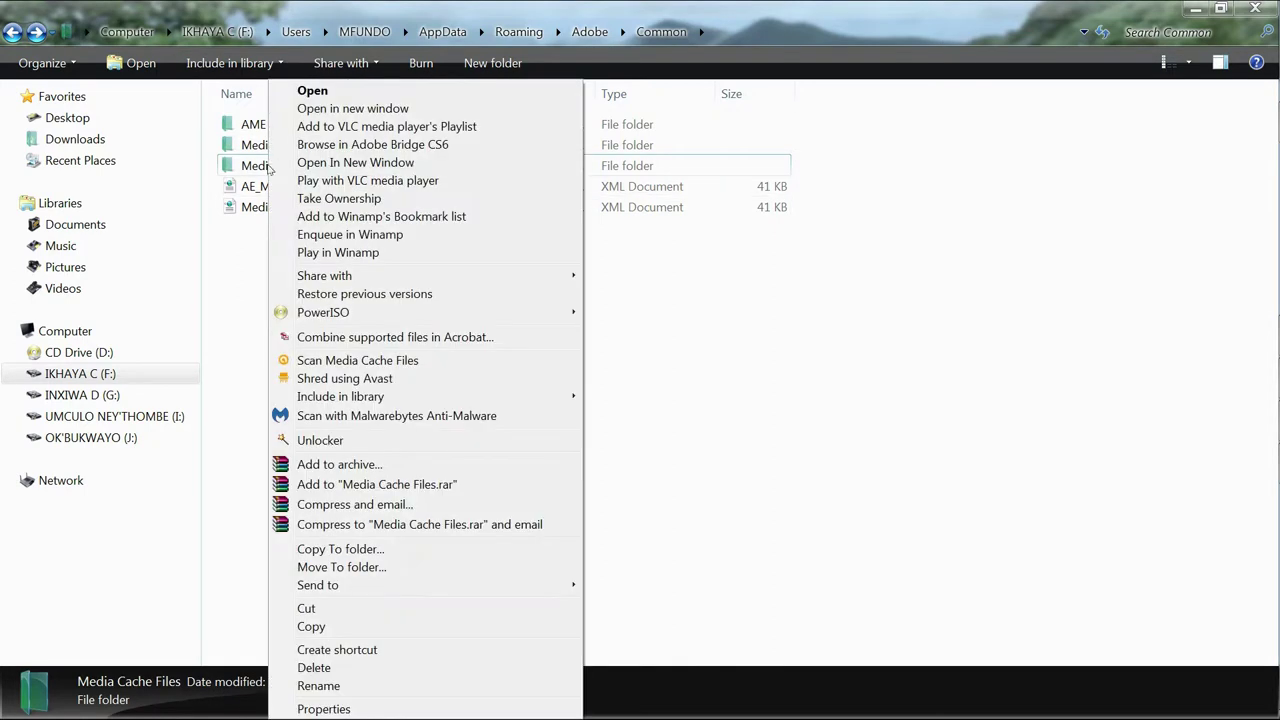
left_click(322, 90)
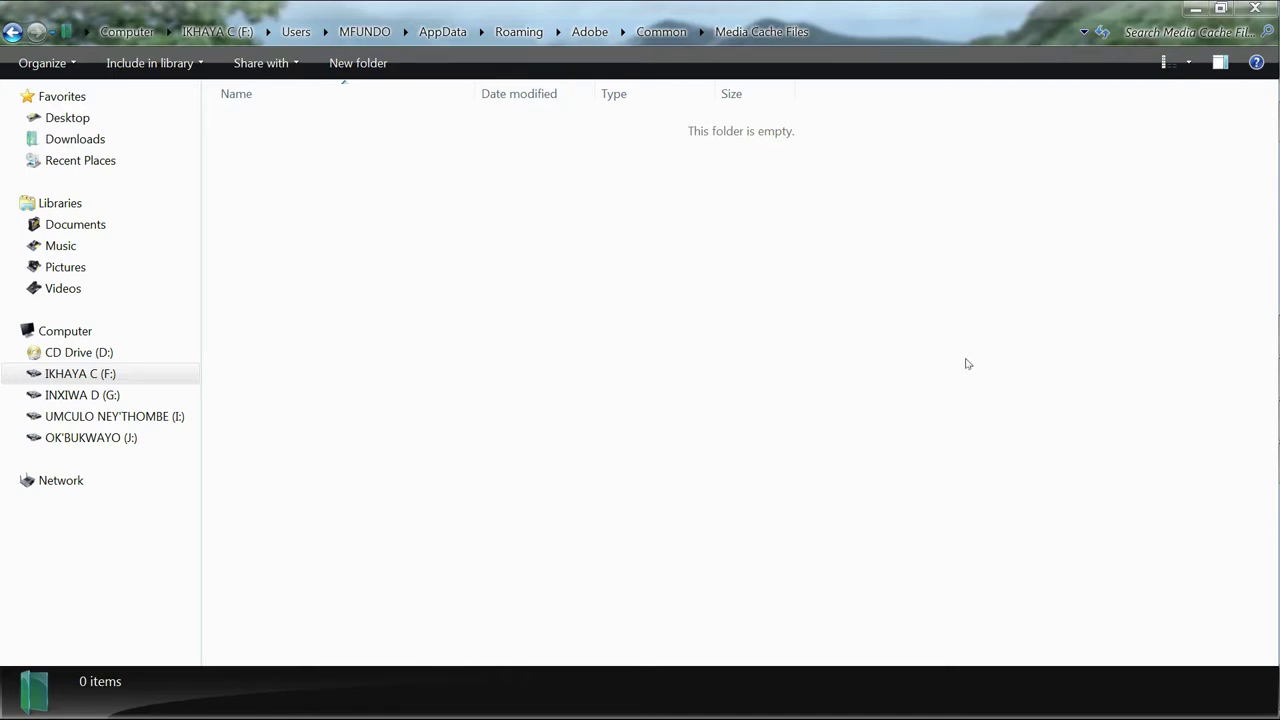
- Copy the full folder path of Media Cache Files to the clipboard
left_click(829, 33)
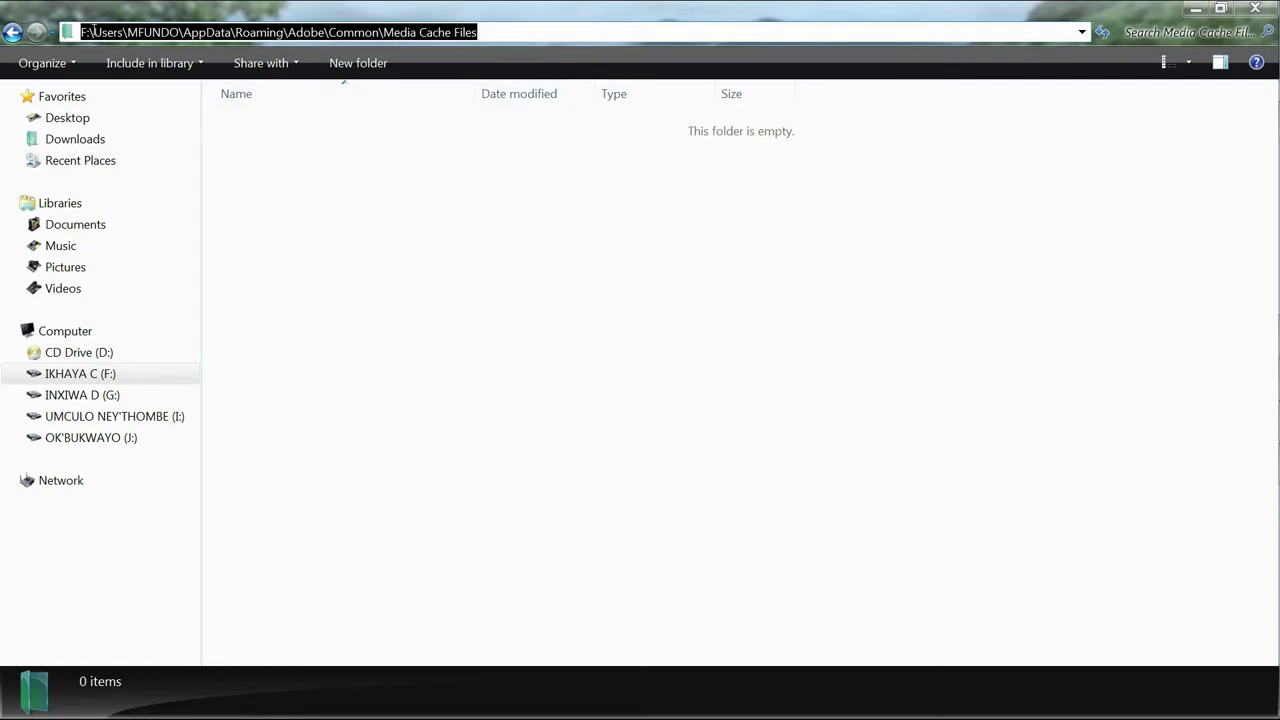
right_click(406, 27)
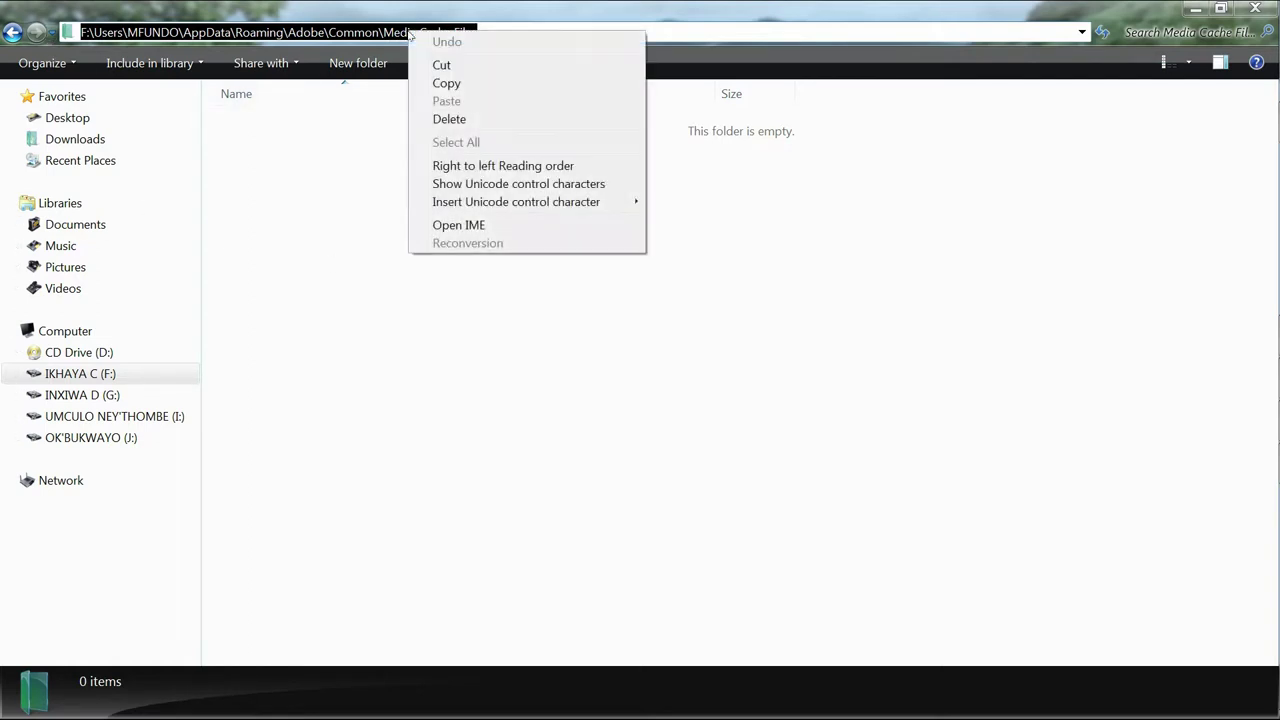
left_click(446, 84)
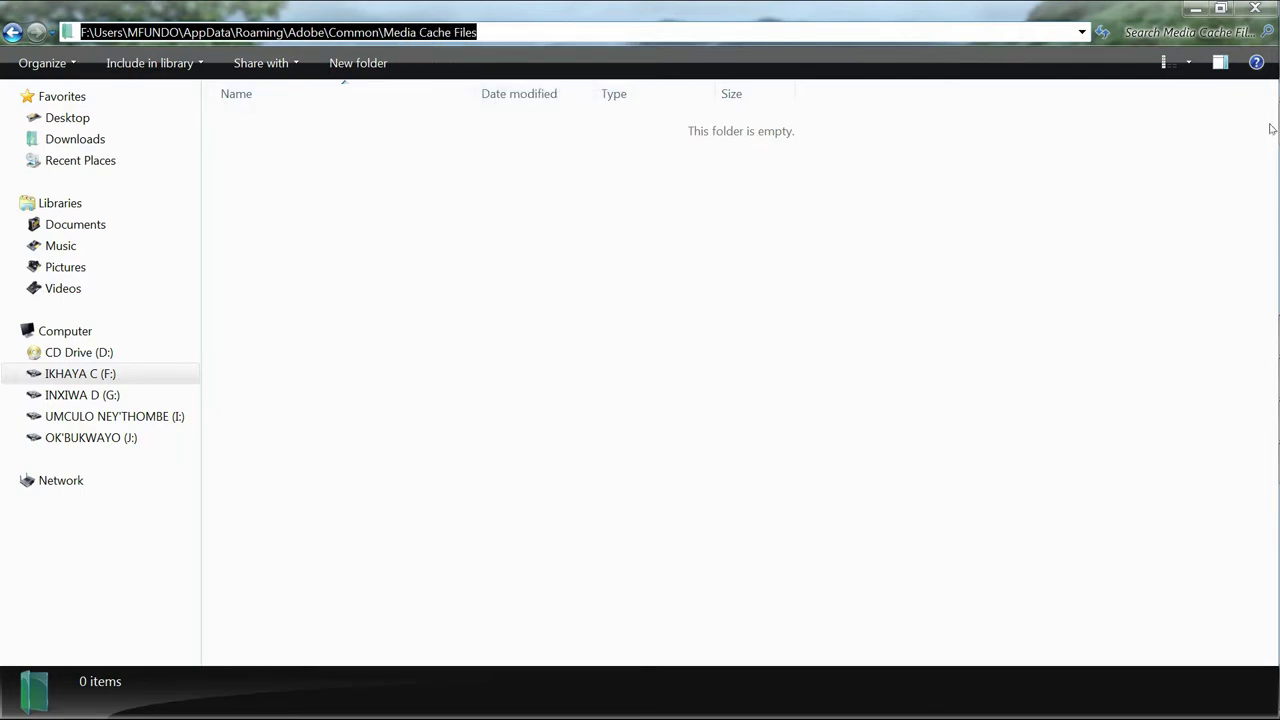
- Open the Music library in a separate window and create a text document named "media canch files" in it
key("super")
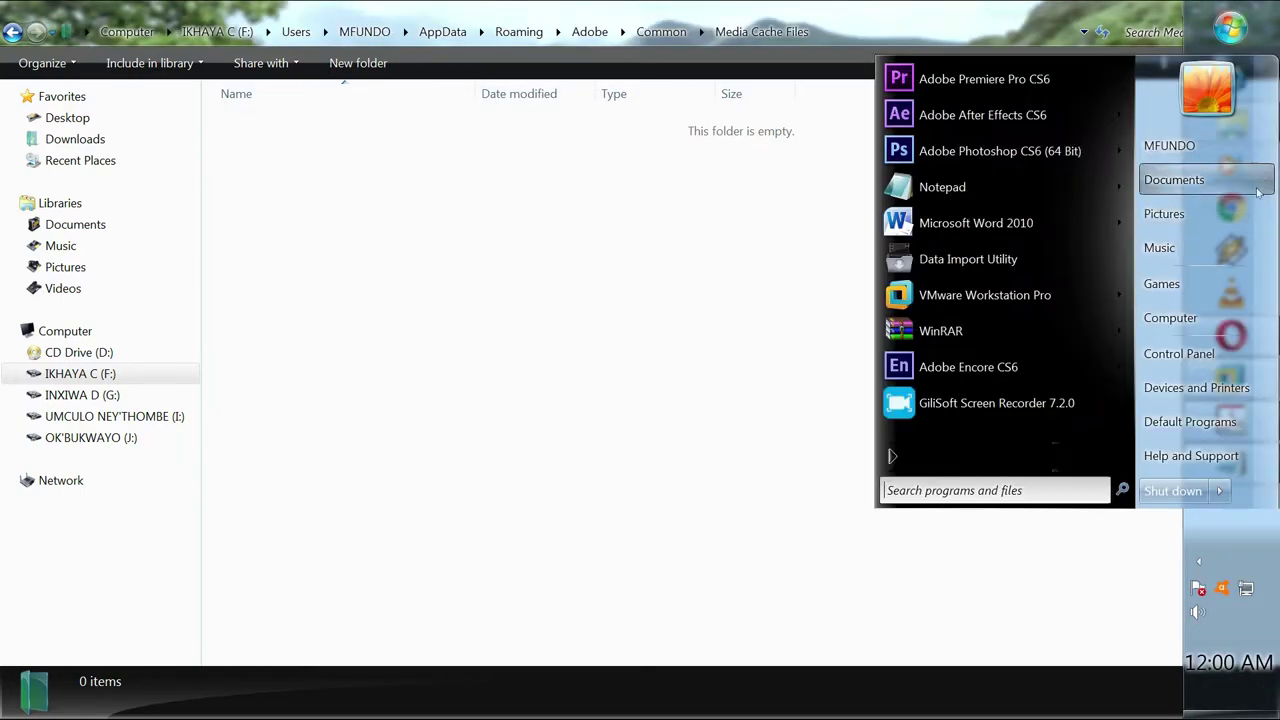
left_click(1231, 32)
left_click(1236, 31)
left_click(1160, 248)
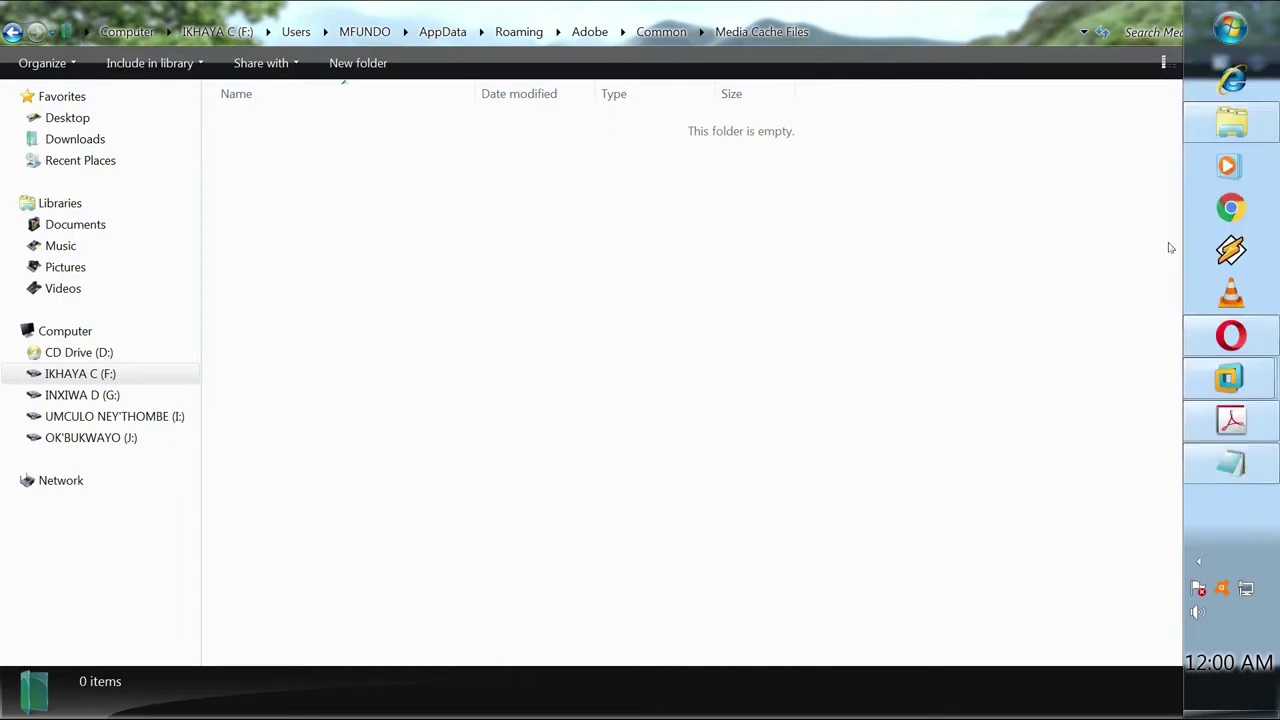
right_click(997, 549)
mouse_move(1044, 514)
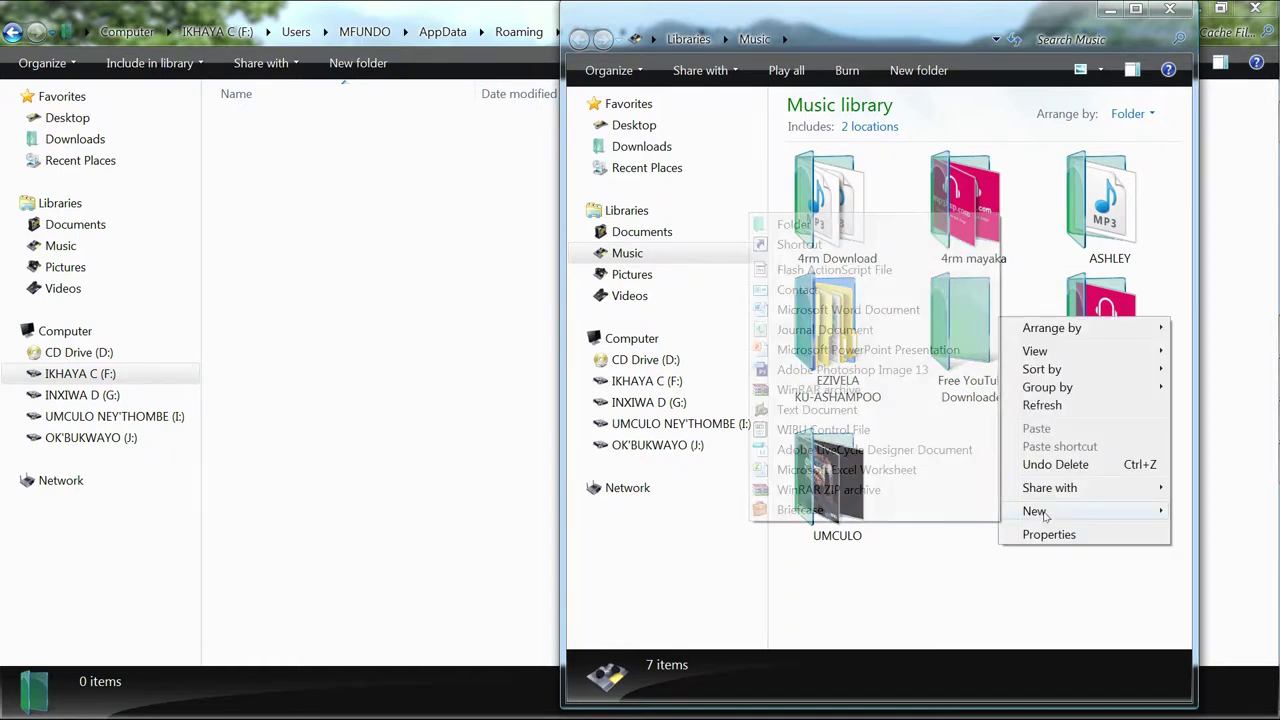
left_click(826, 412)
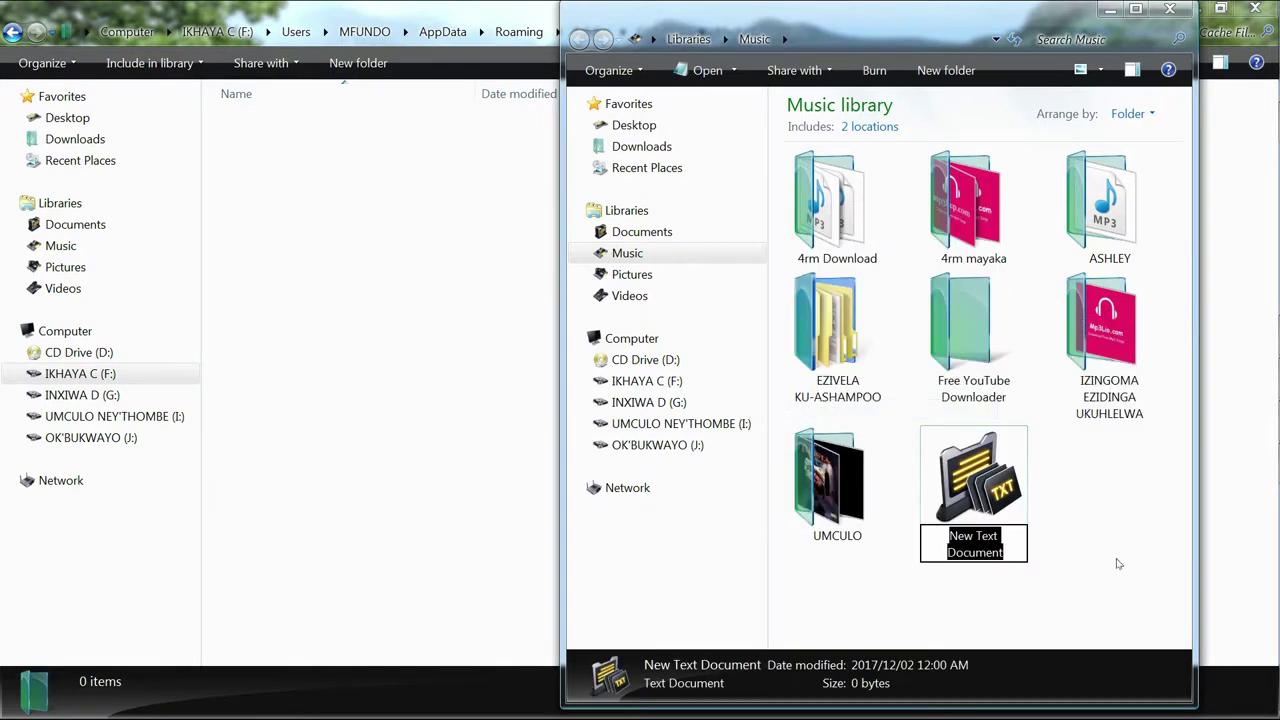
type("media ")
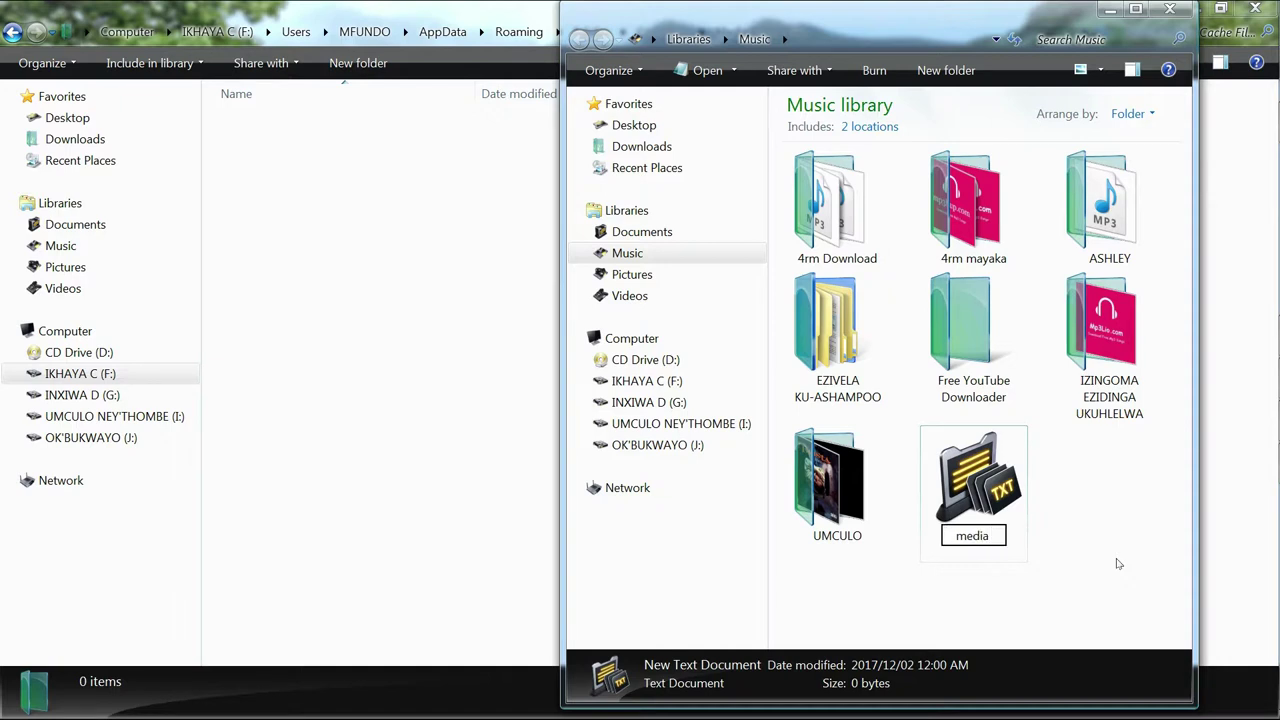
type("canch files")
key("Return")
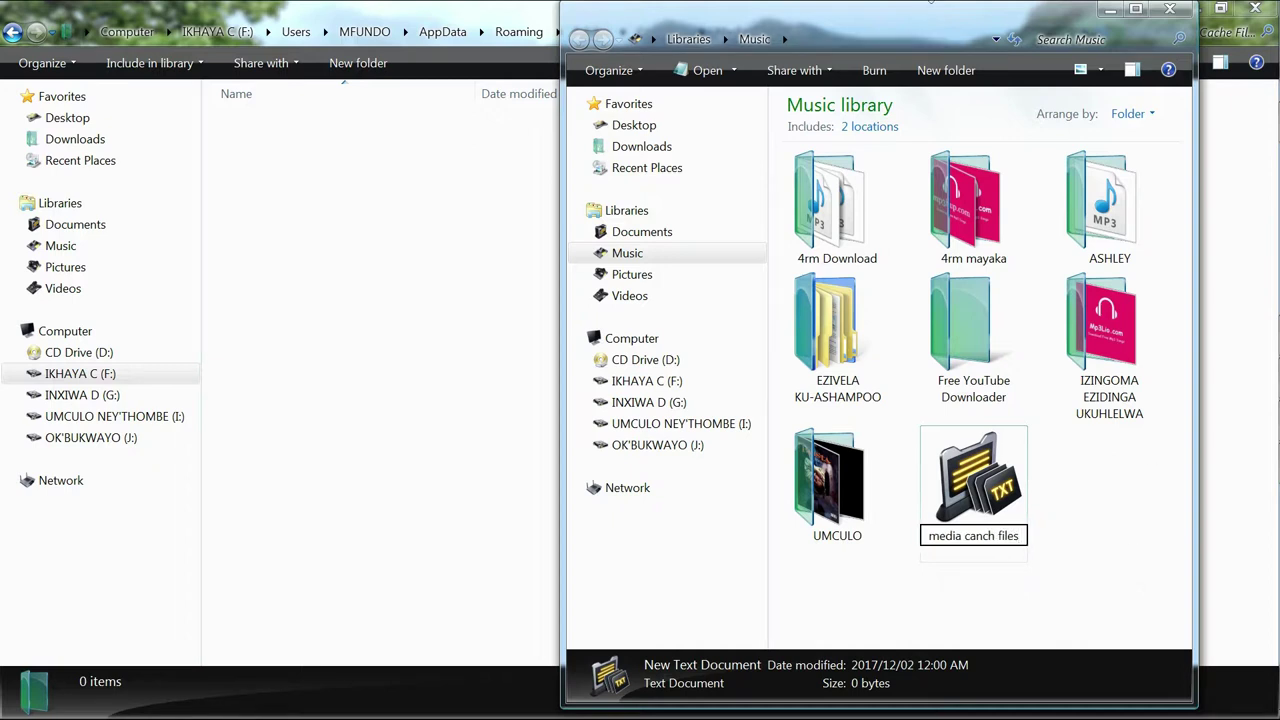
- Rename the new text document in the Music library as "media ccache files"
left_click_drag(937, 15, 617, 63)
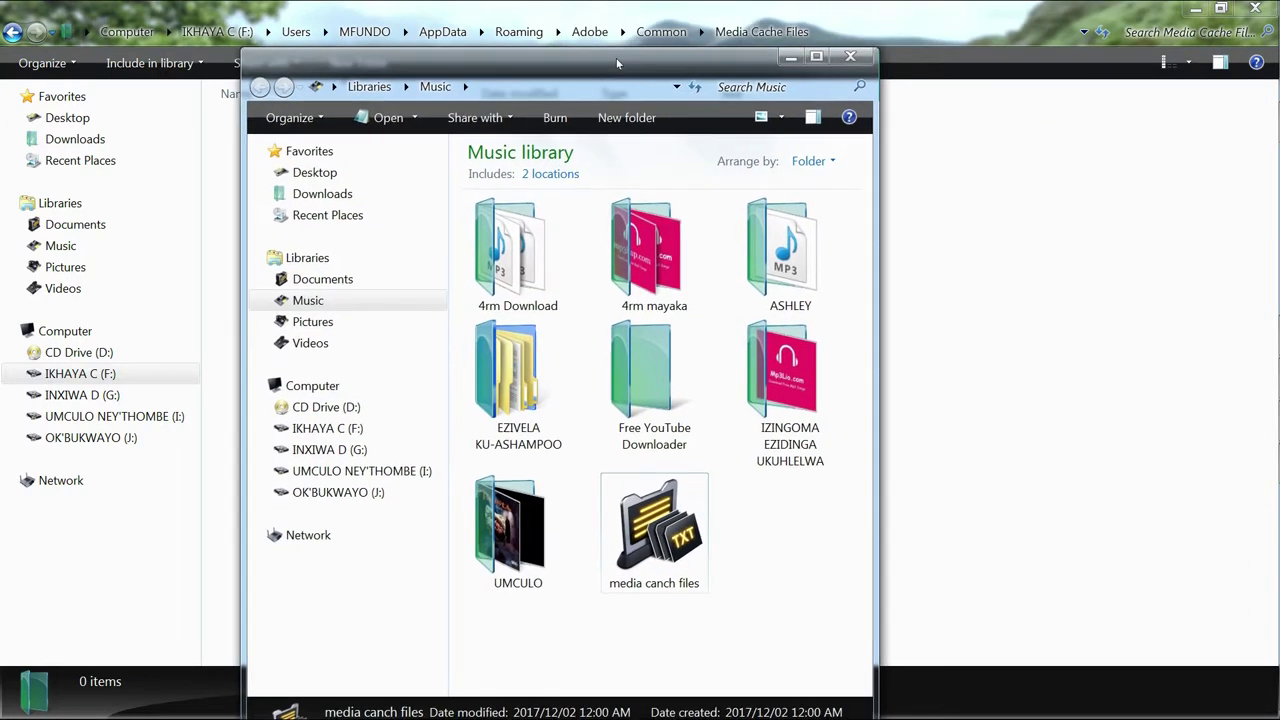
left_click(691, 555)
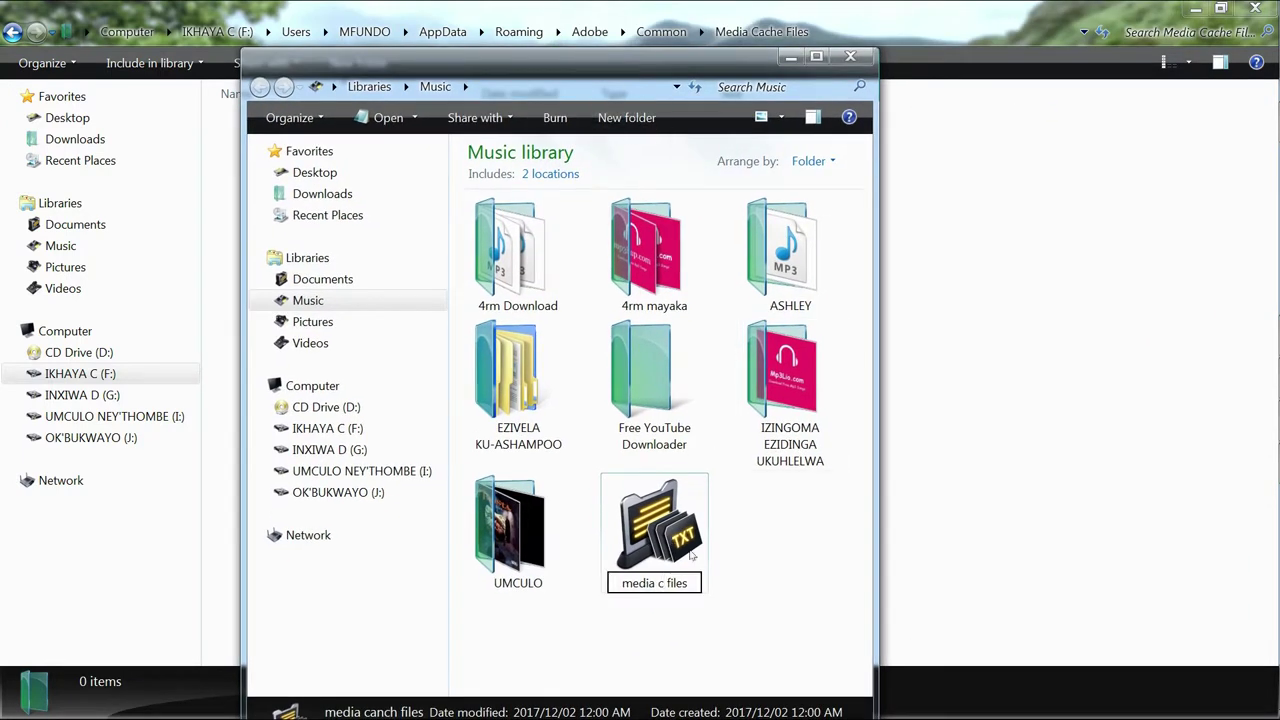
type("ca")
type("ch")
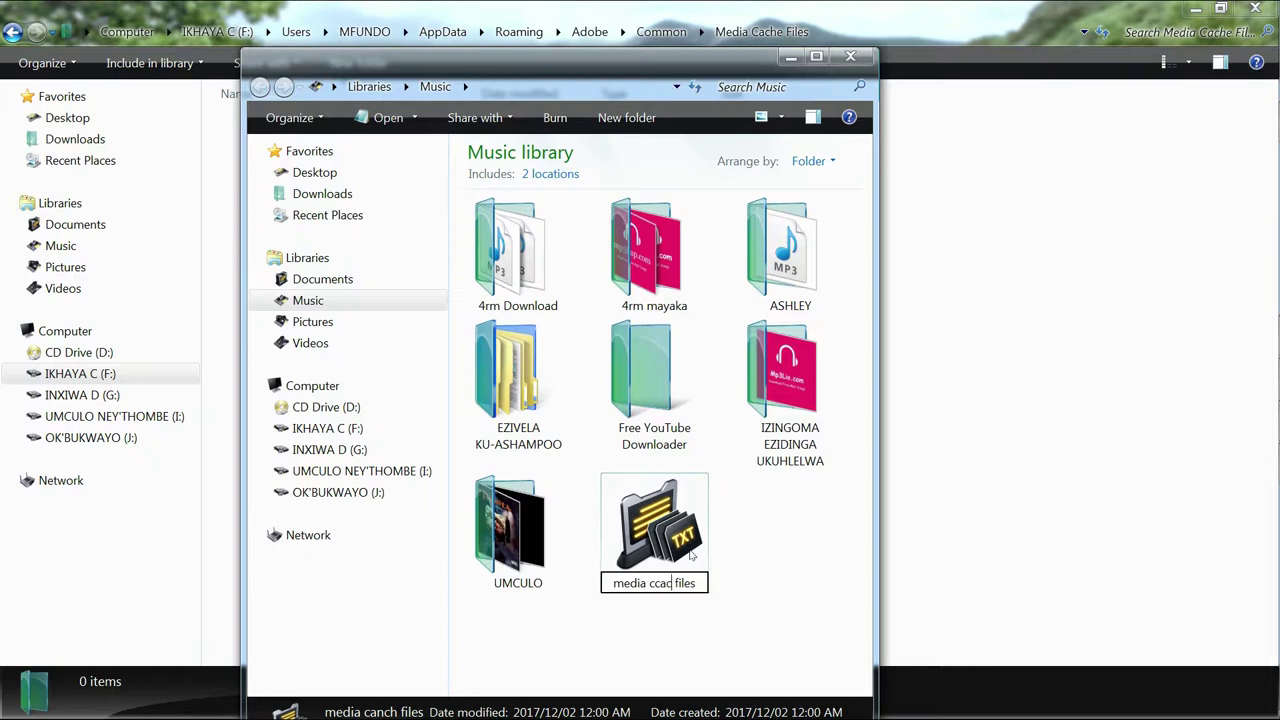
type("e")
left_click(736, 571)
left_click_drag(702, 66, 1094, 23)
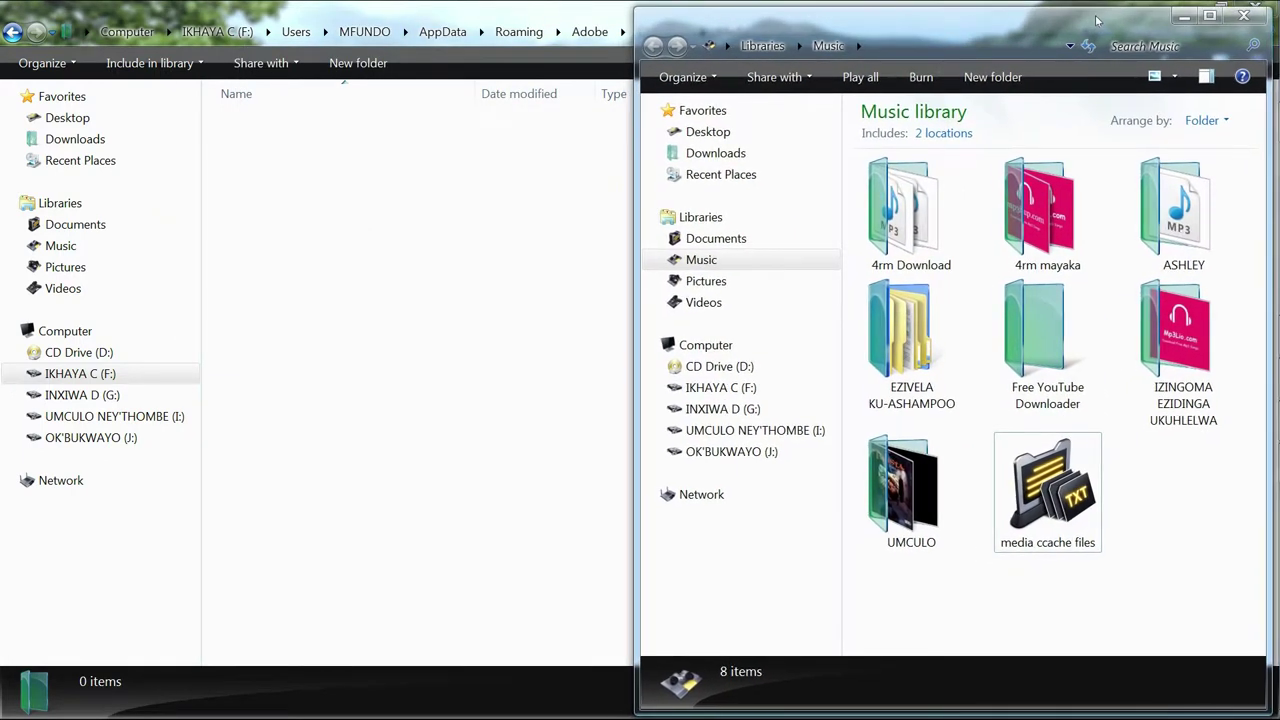
- Open "media ccache files" in Notepad, paste the copied folder path, and widen the window to fit it
left_click(1055, 515)
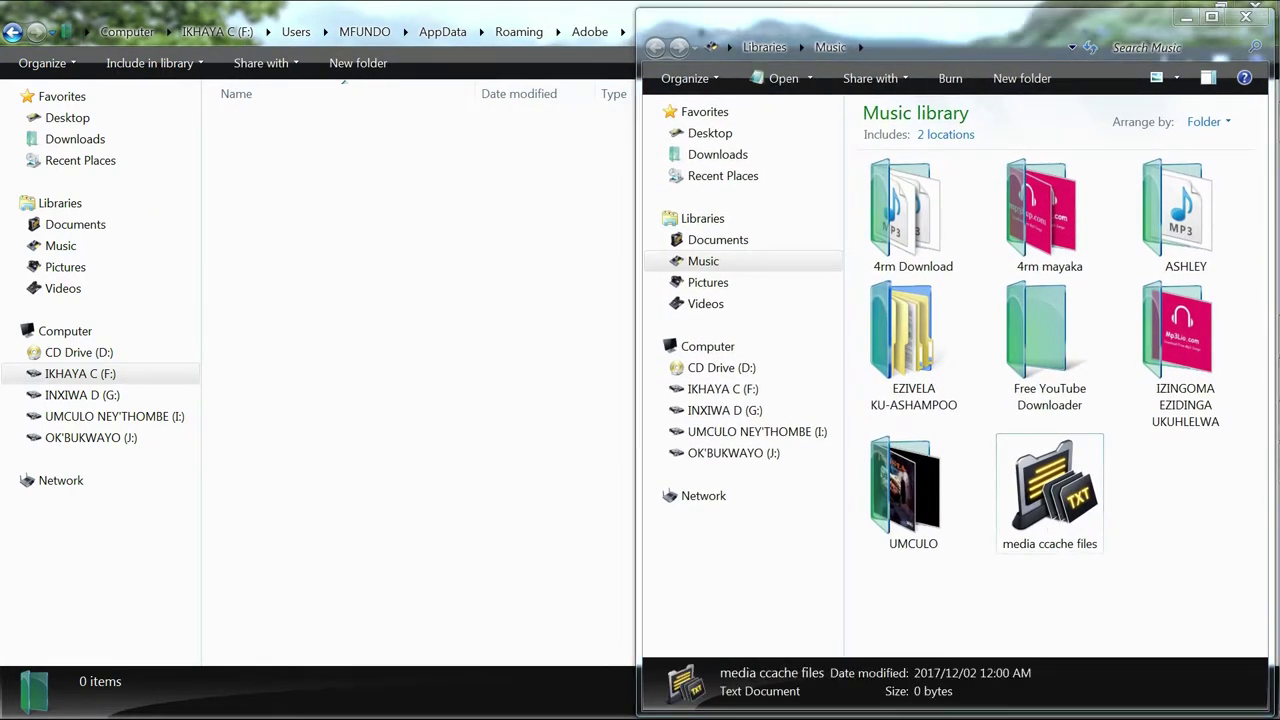
double_click(1049, 490)
left_click_drag(837, 228, 655, 212)
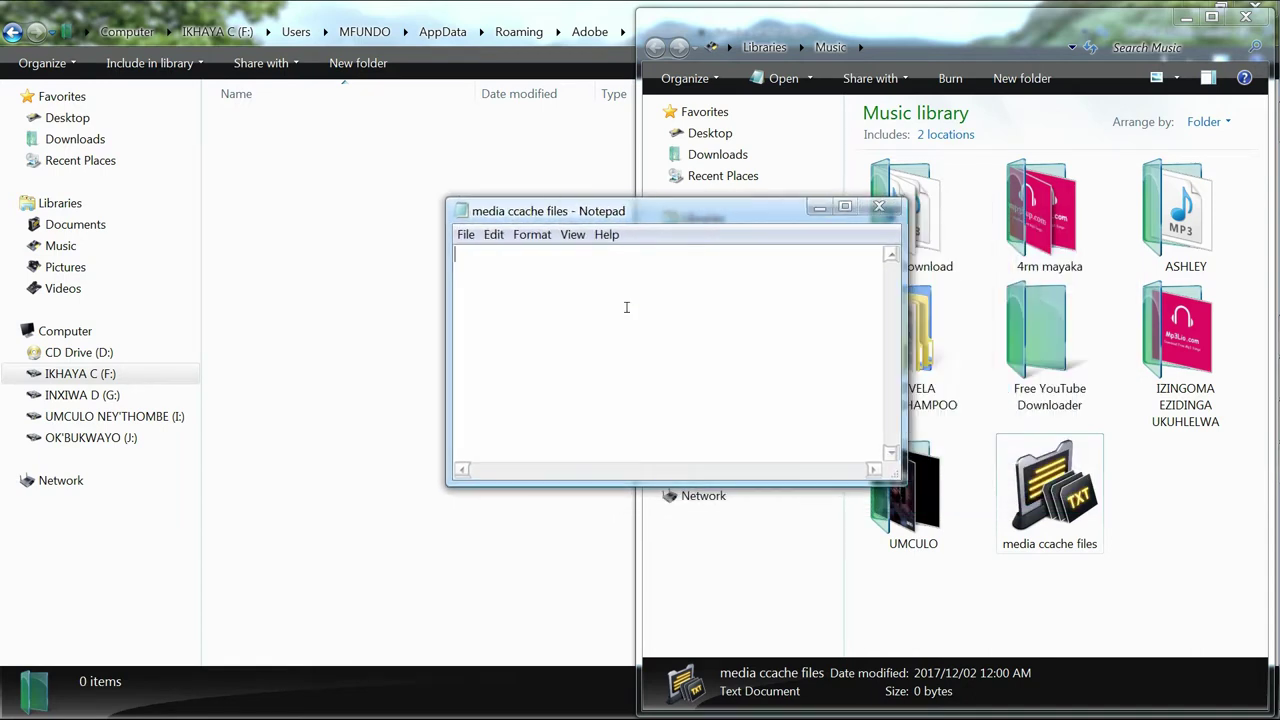
right_click(541, 309)
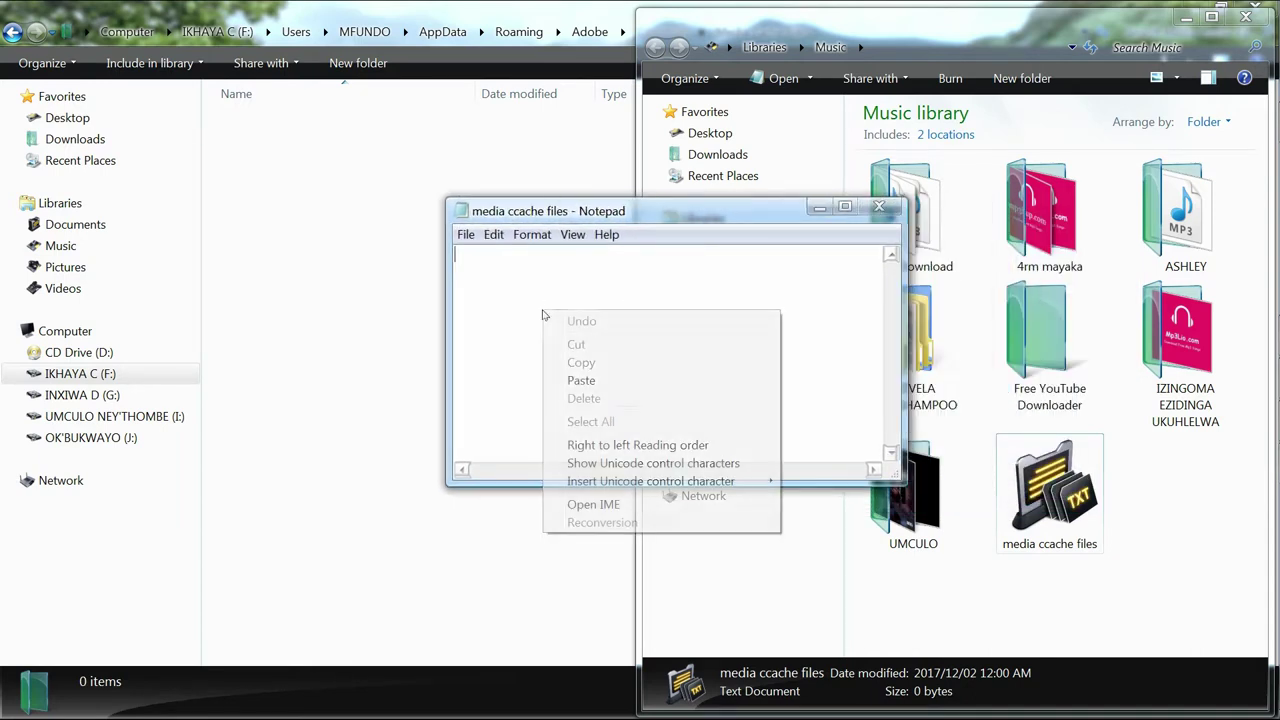
left_click(588, 381)
left_click_drag(905, 369, 1108, 369)
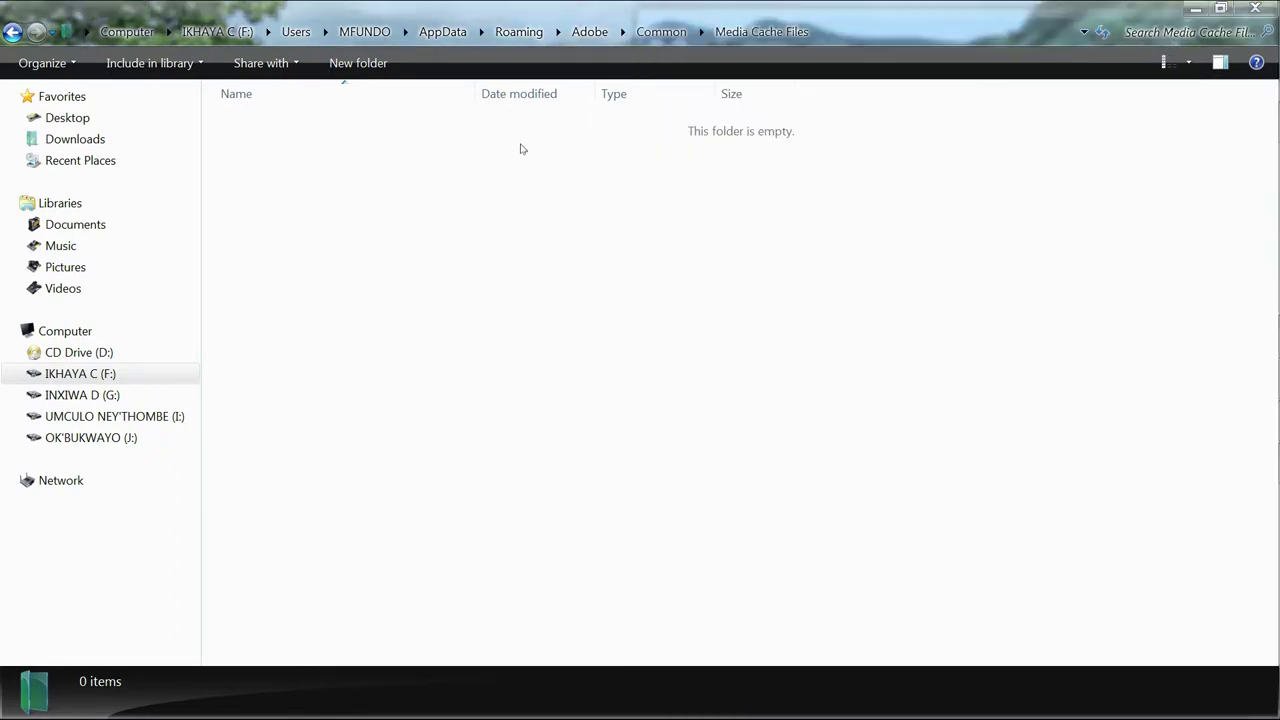
- Go to Computer to check the free space on IKHAYA C (F:), and open the Videos library
left_click(62, 334)
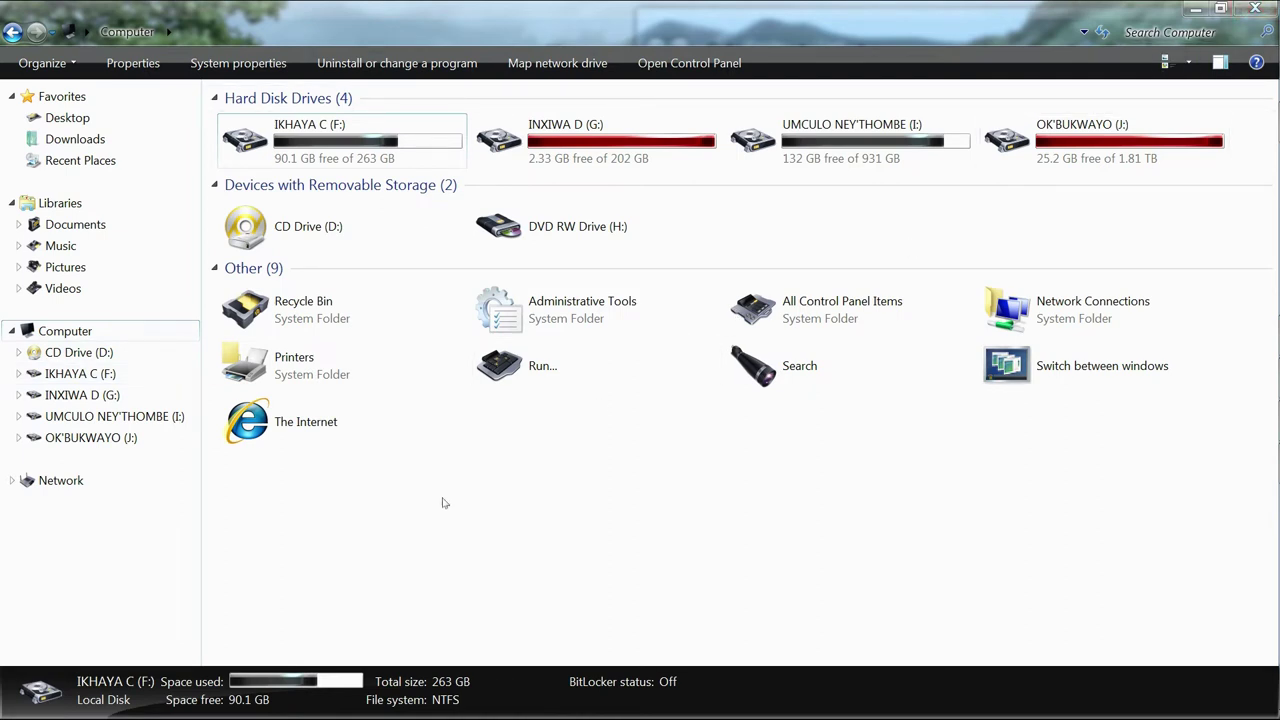
left_click(52, 334)
left_click(64, 289)
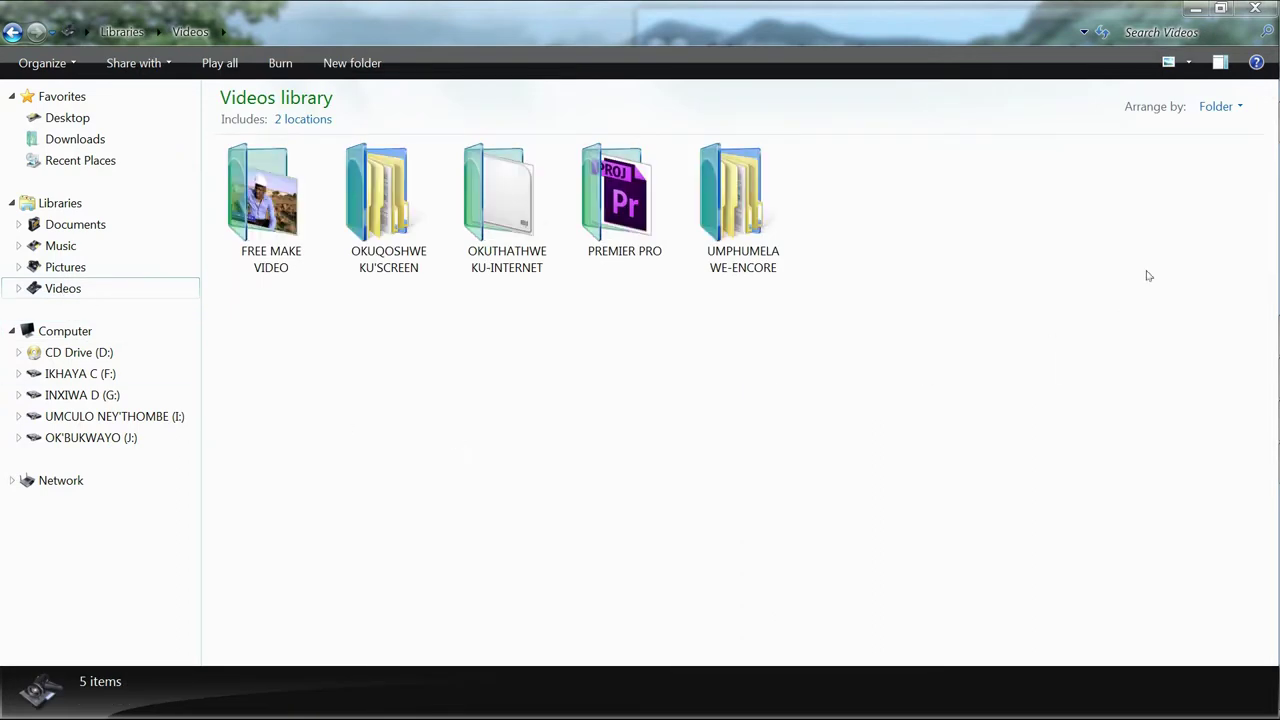
- Bring up the "media ccache files" note and copy the Media Cache Files folder path from it
mouse_move(1278, 152)
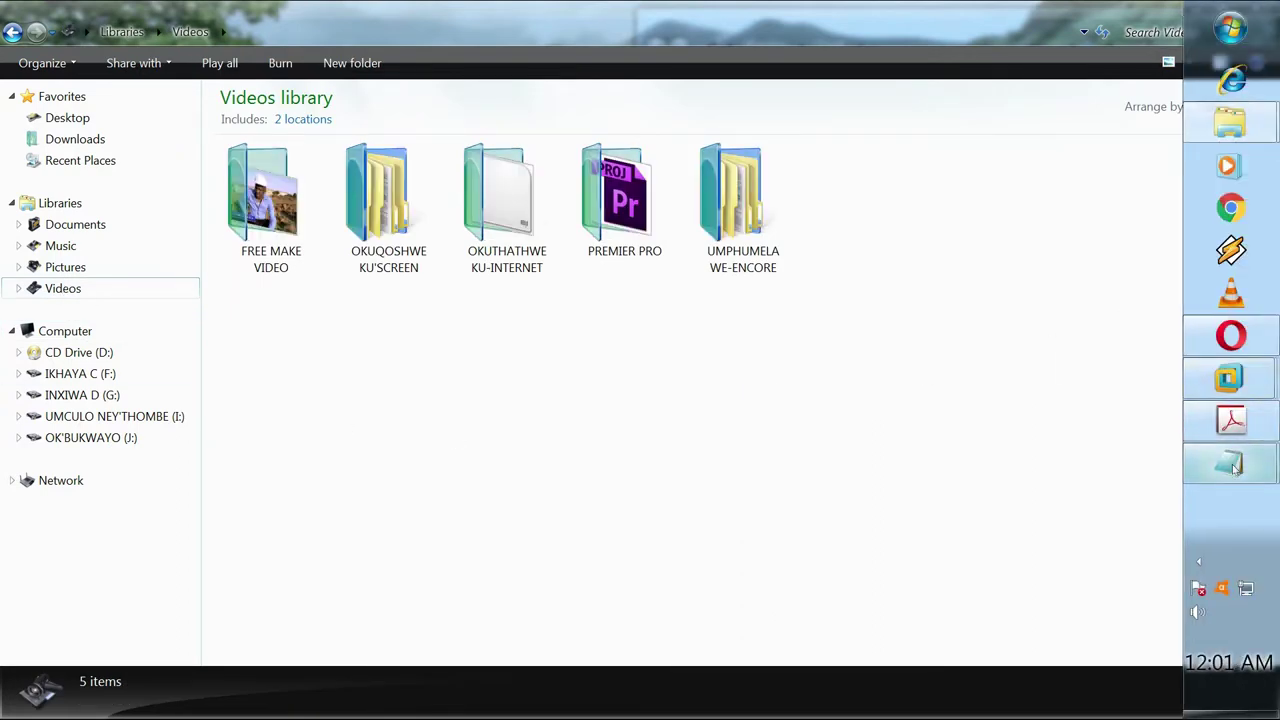
mouse_move(1218, 474)
left_click(1080, 524)
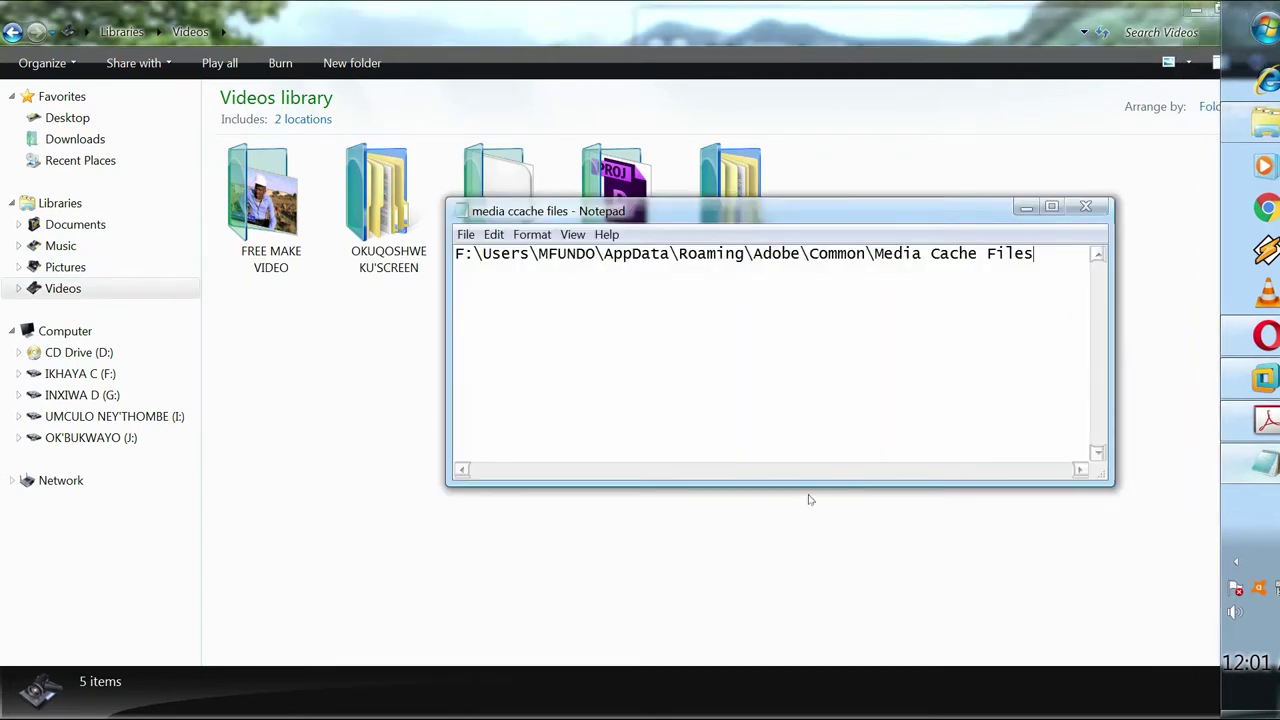
left_click_drag(1043, 253, 387, 250)
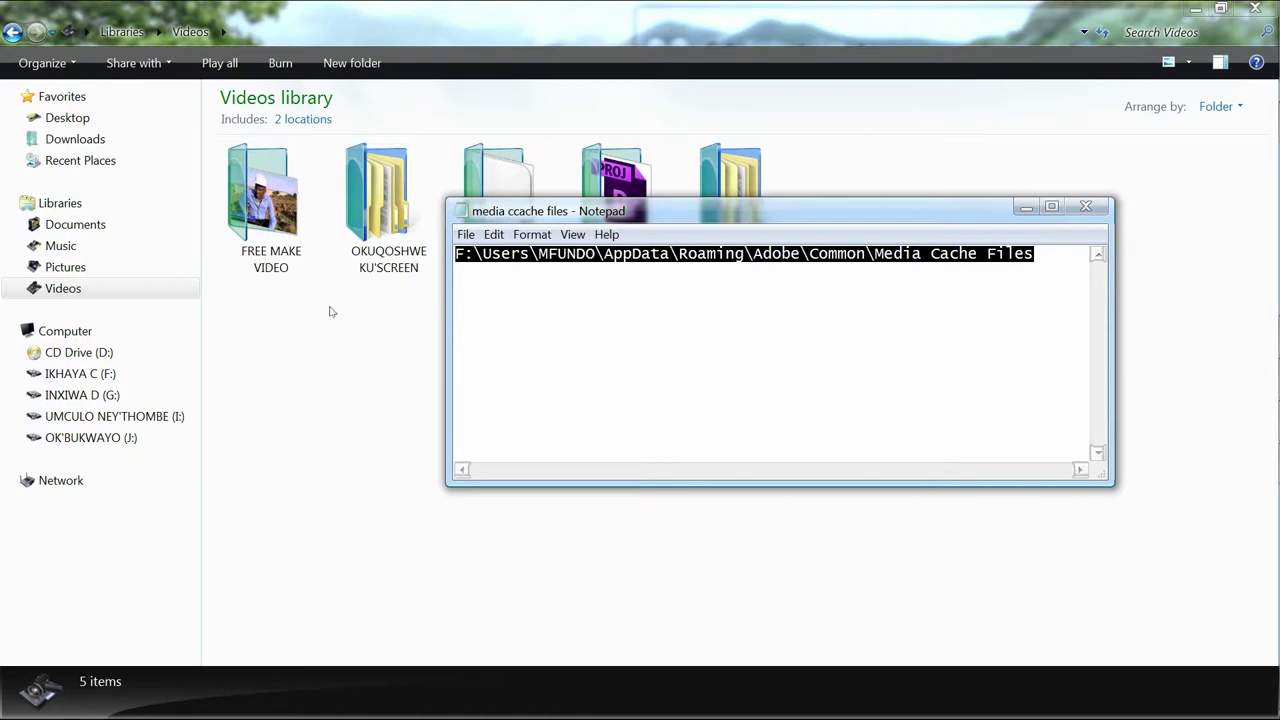
right_click(566, 254)
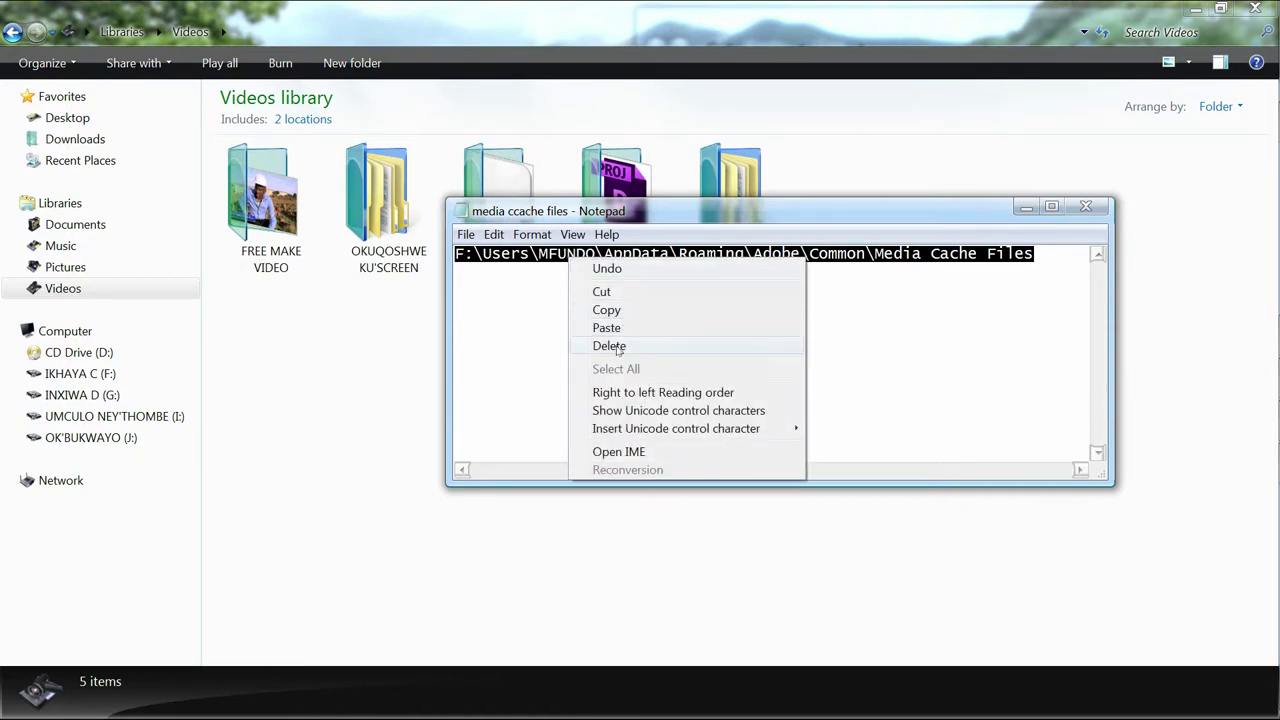
left_click(612, 309)
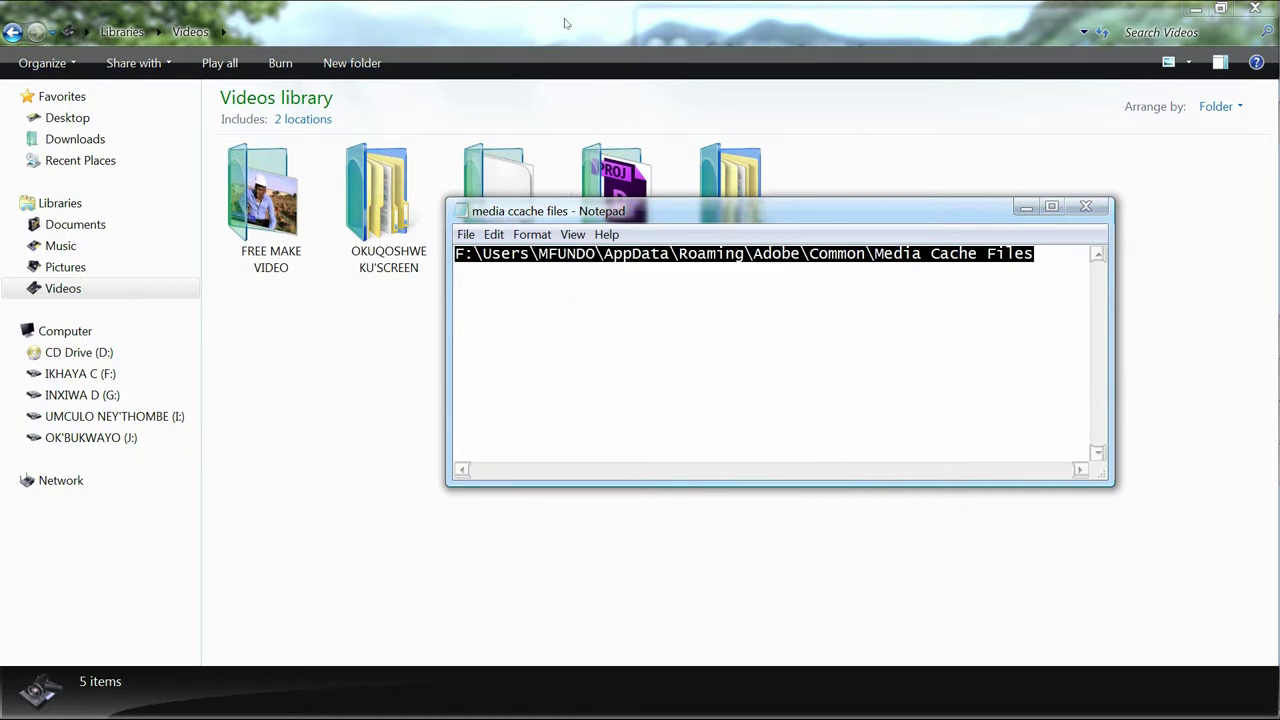
- Open the Pictures library in the maximized Explorer window and go to the copied Media Cache Files path from there
left_click(568, 17)
left_click(52, 274)
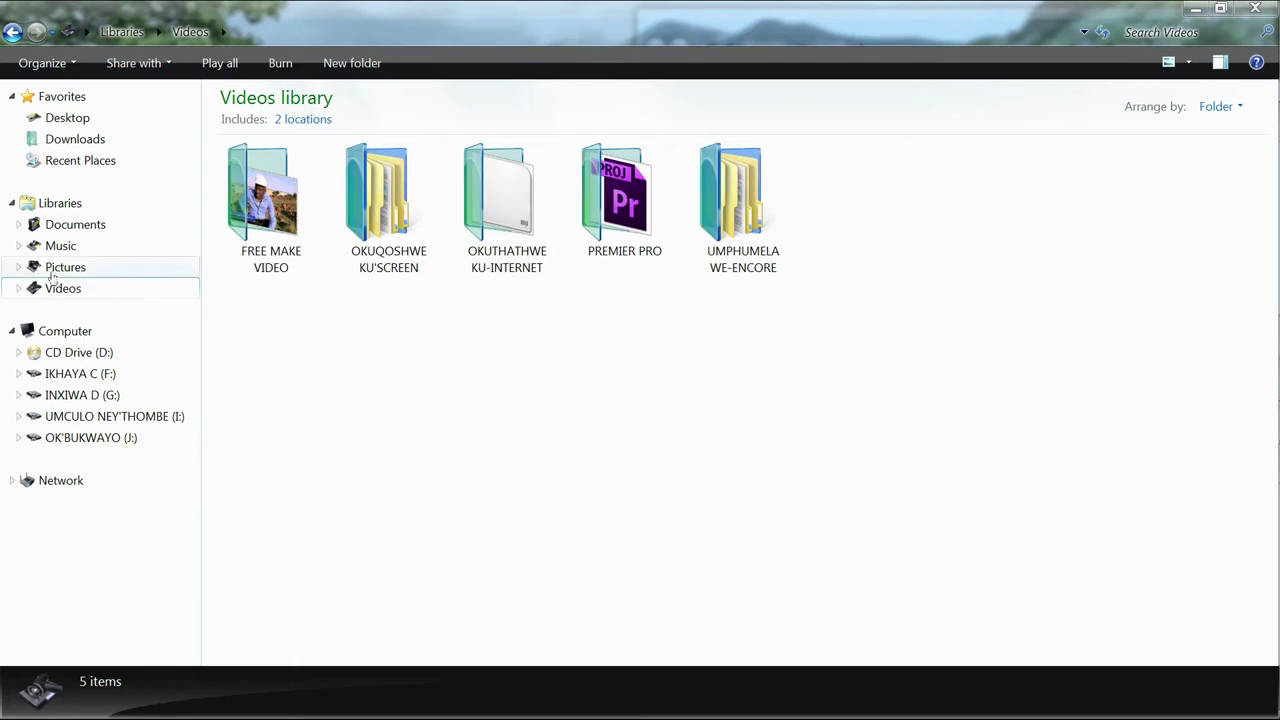
left_click(394, 33)
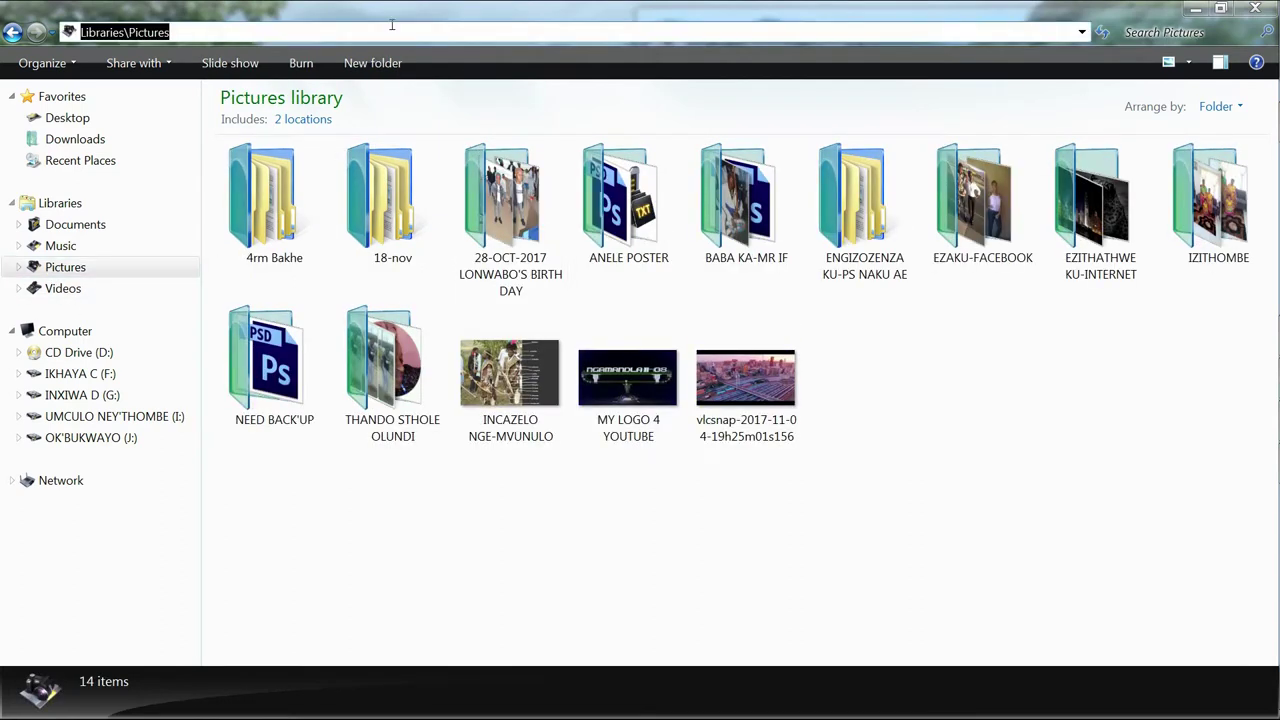
right_click(285, 30)
left_click(326, 101)
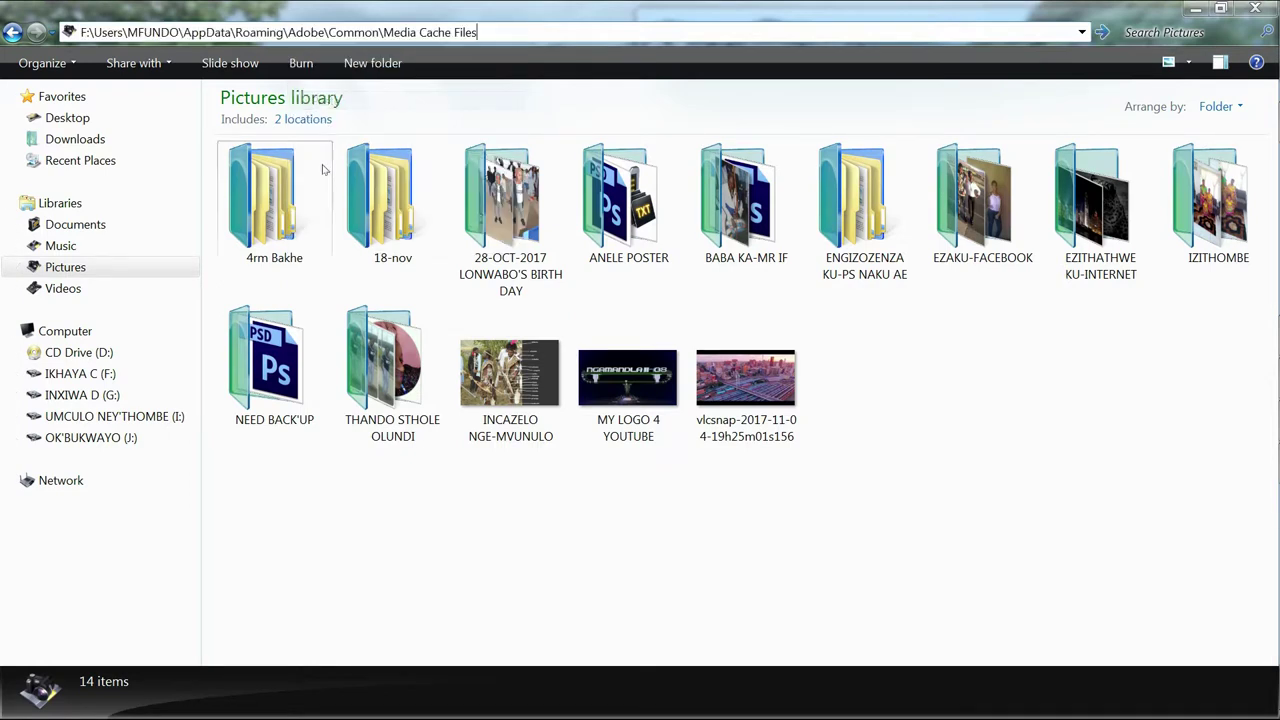
key("Return")
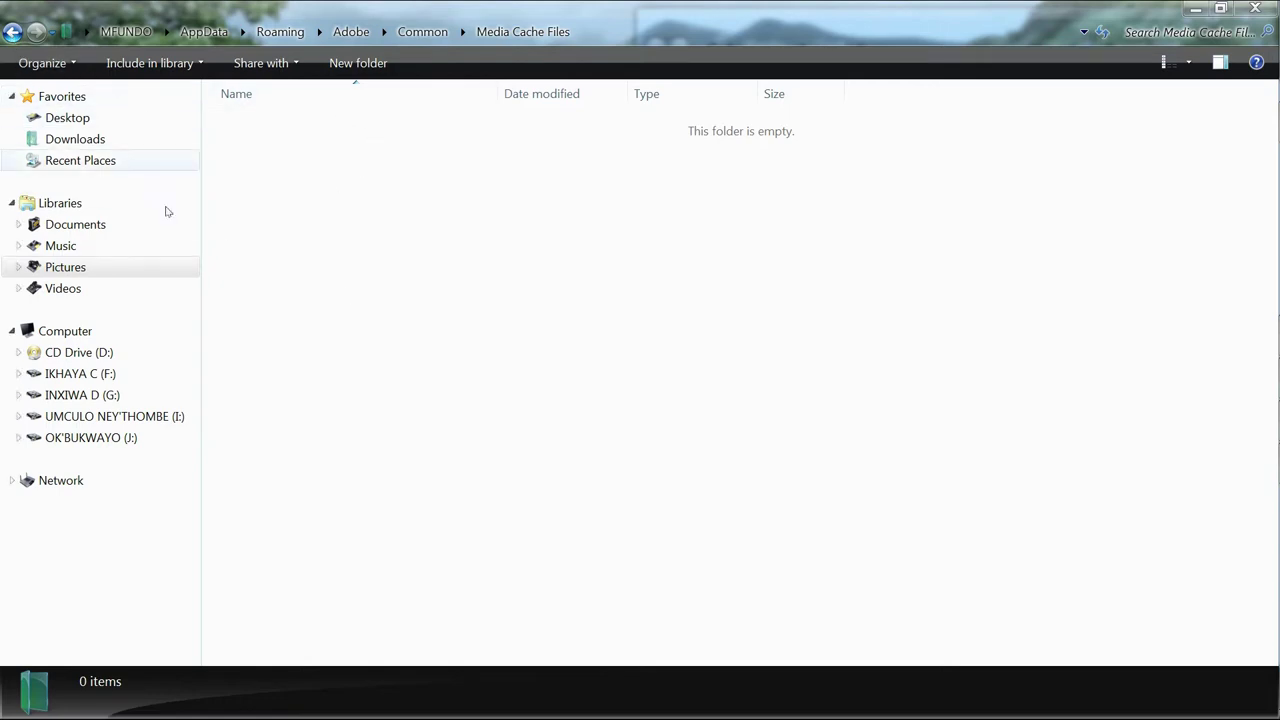
- Go up to the Adobe Common folder and open its Media Cache Files folder to check the contents
left_click(638, 32)
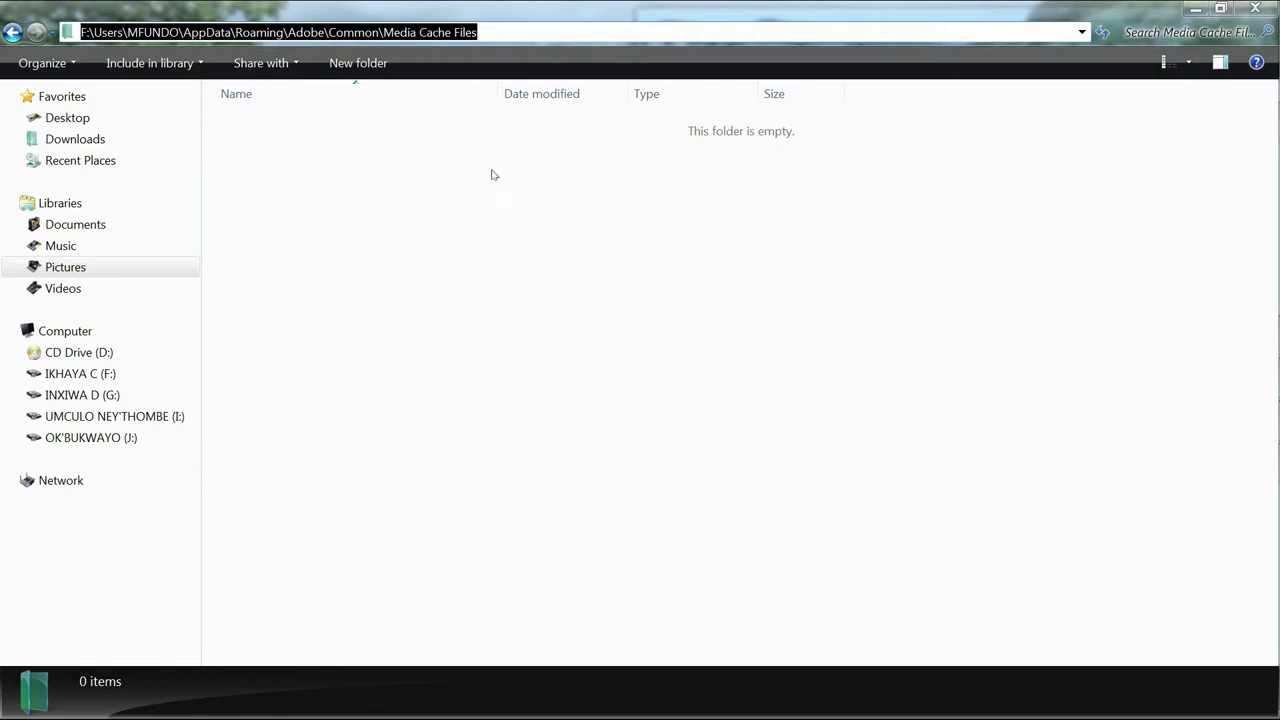
key("alt+Up")
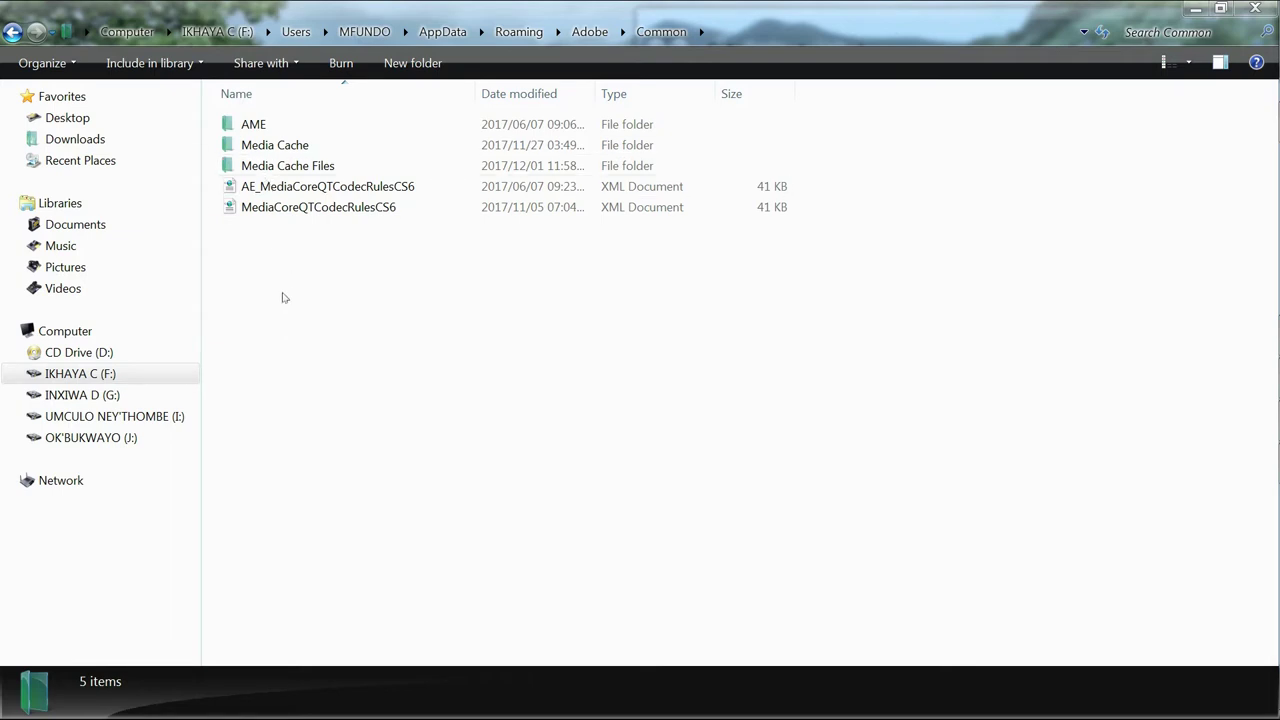
left_click(264, 170)
right_click(264, 170)
left_click(318, 92)
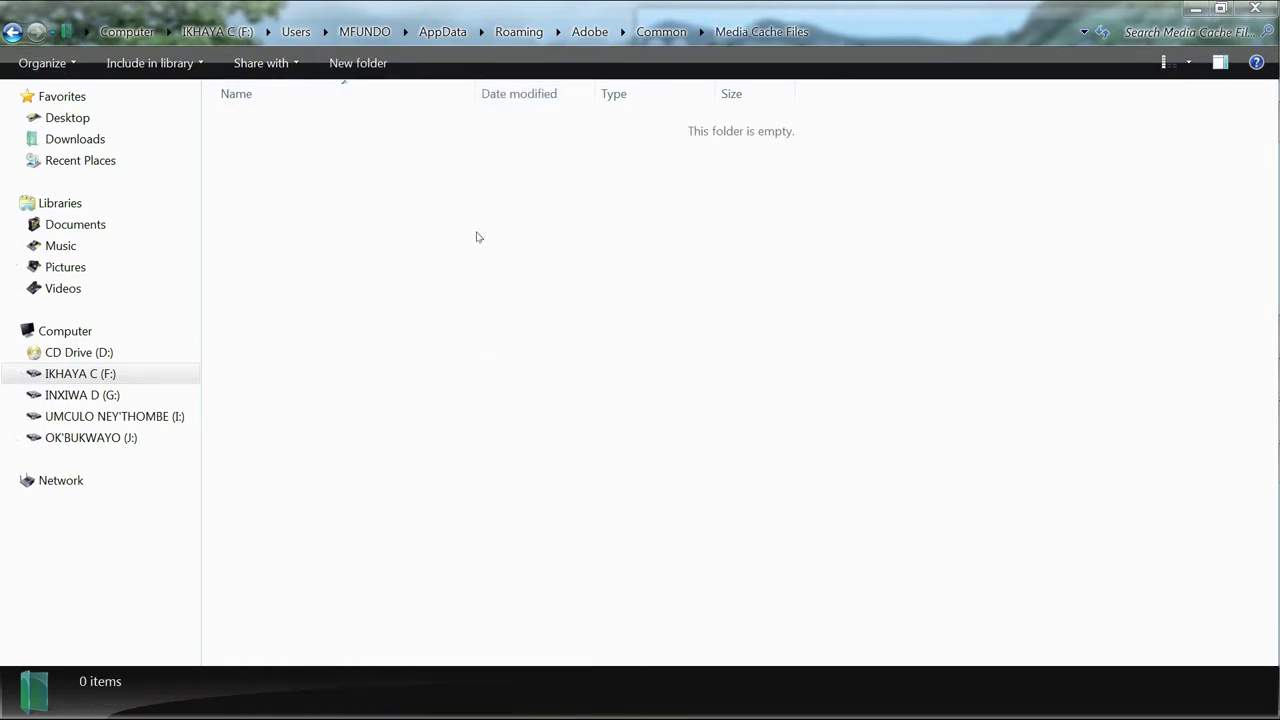
- Go back to the Common folder and create a shortcut to the Media Cache Files folder
left_click(13, 31)
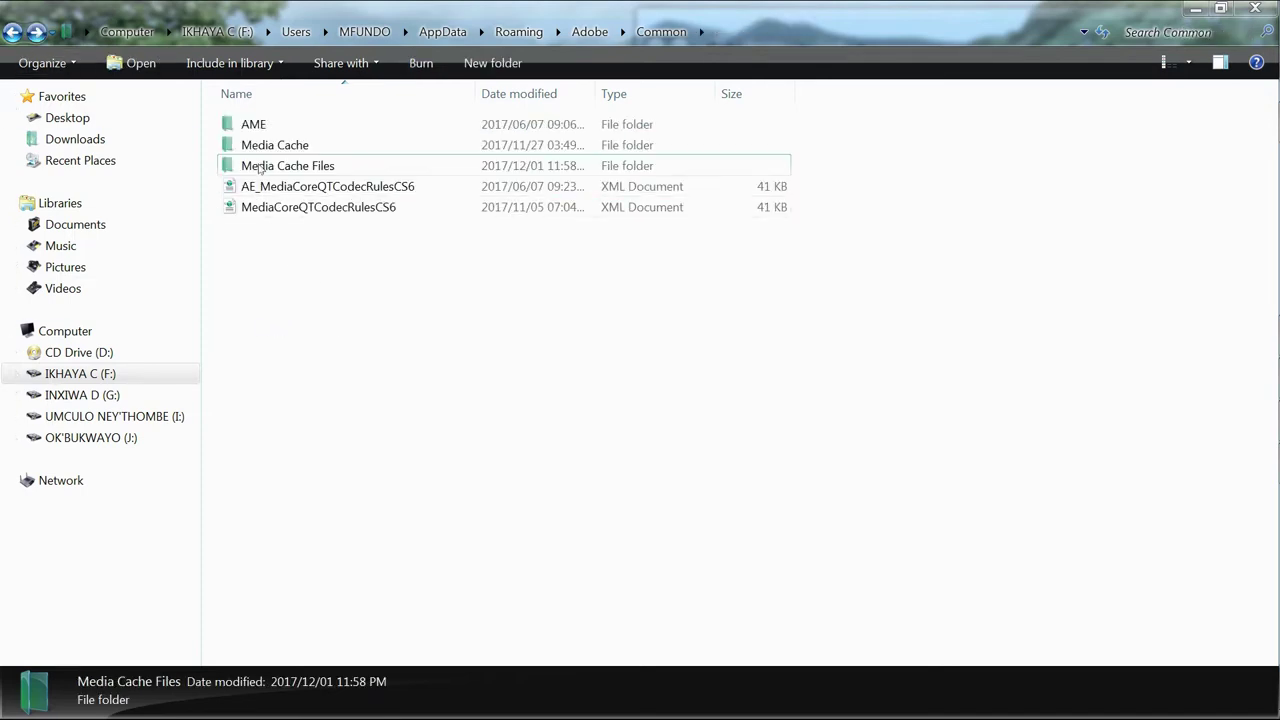
right_click(260, 168)
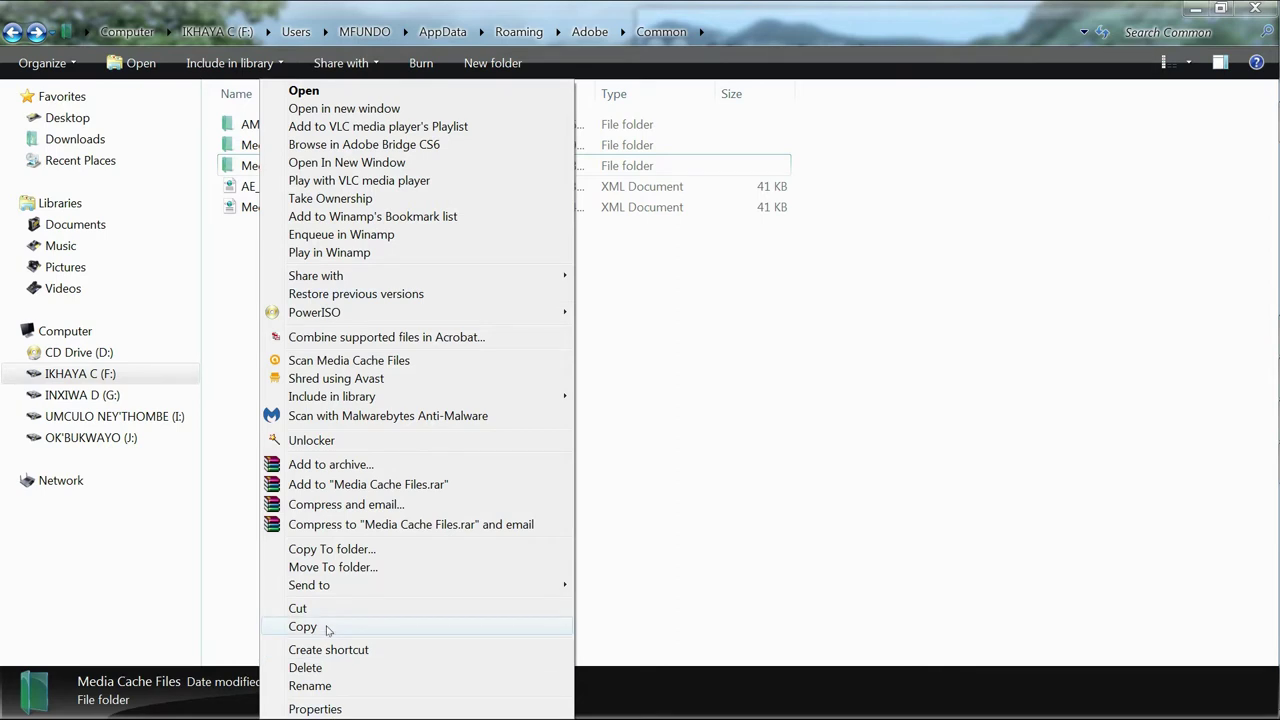
left_click(328, 650)
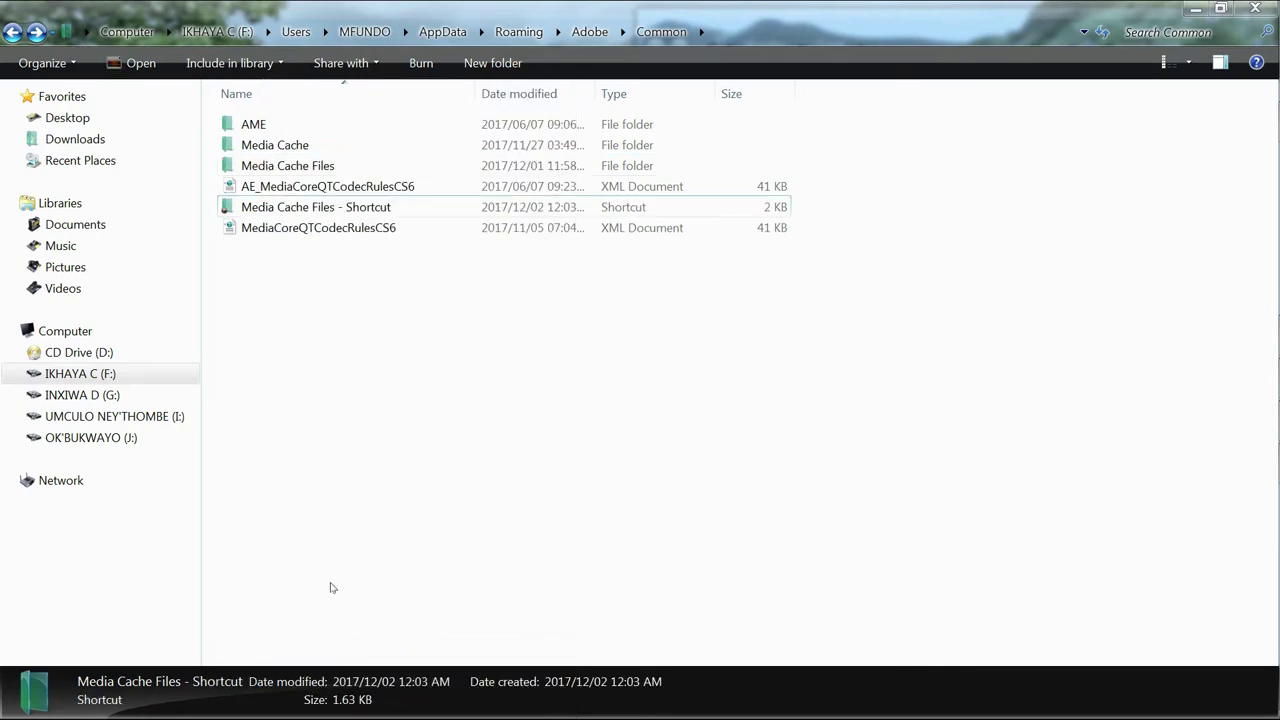
left_click(280, 362)
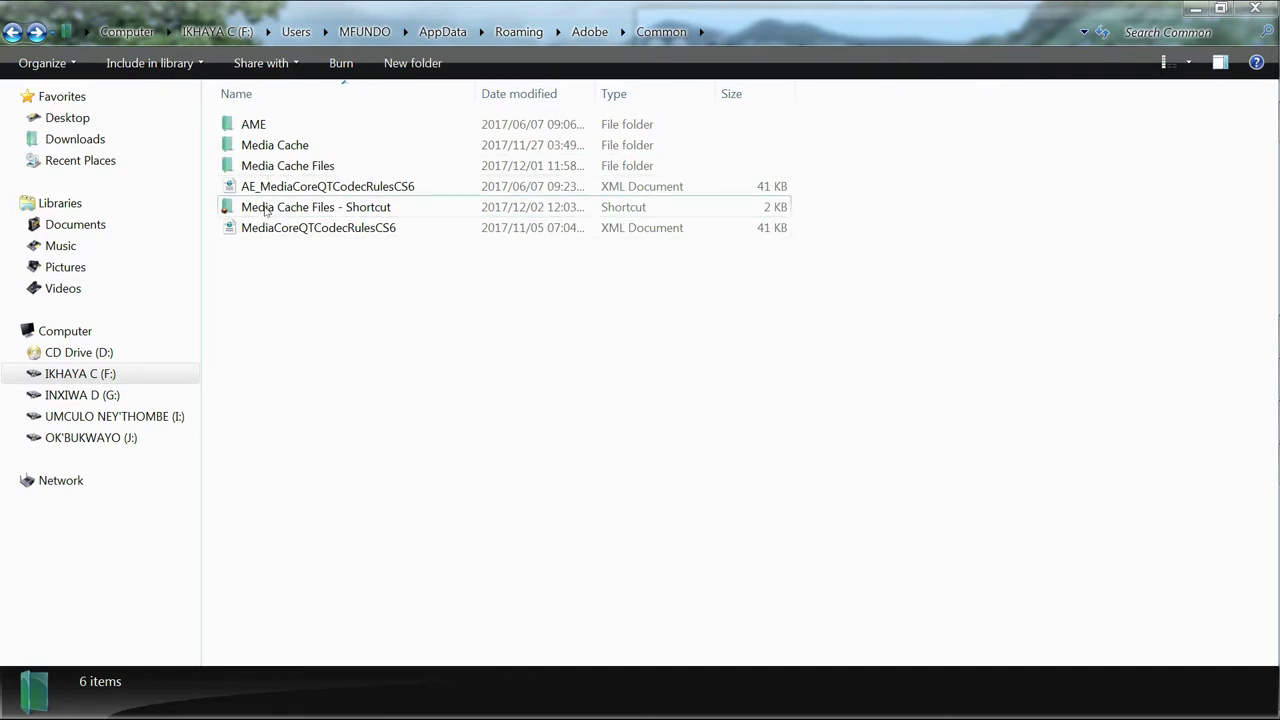
- Move the "Media Cache Files - Shortcut" from the Common folder into the Music library, using the smaller Explorer window
left_click(266, 208)
right_click(266, 208)
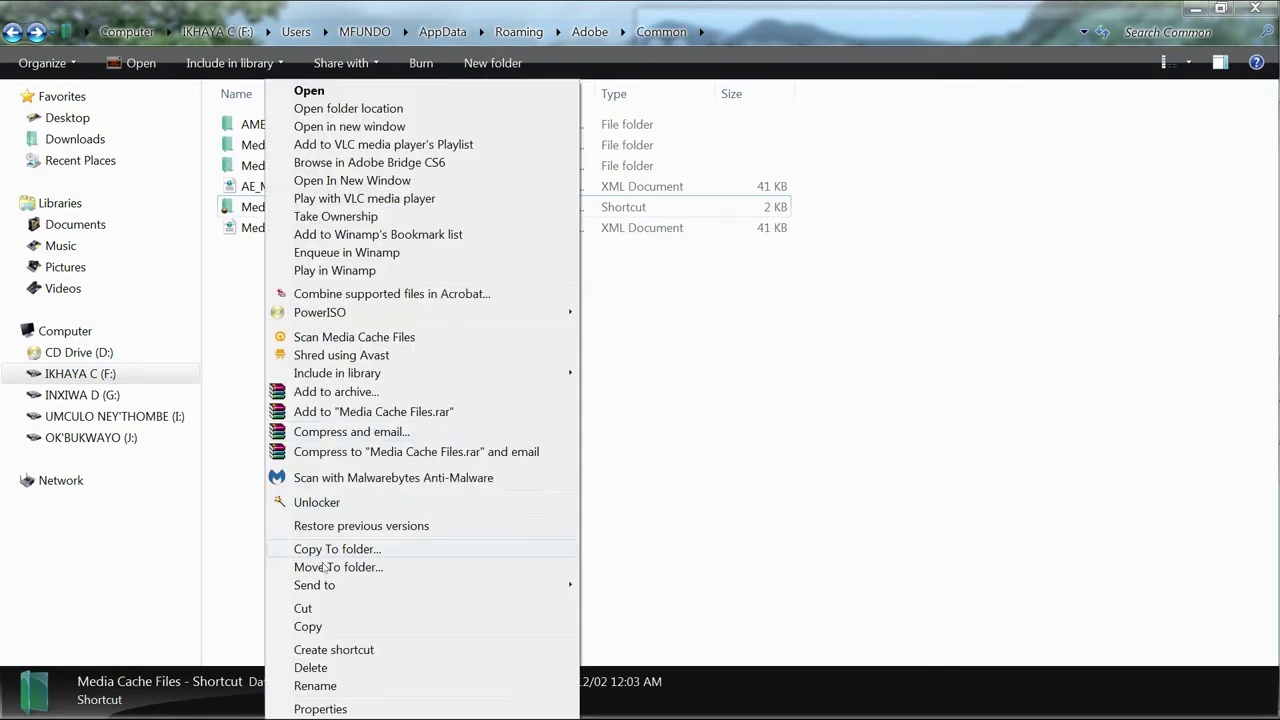
left_click(296, 605)
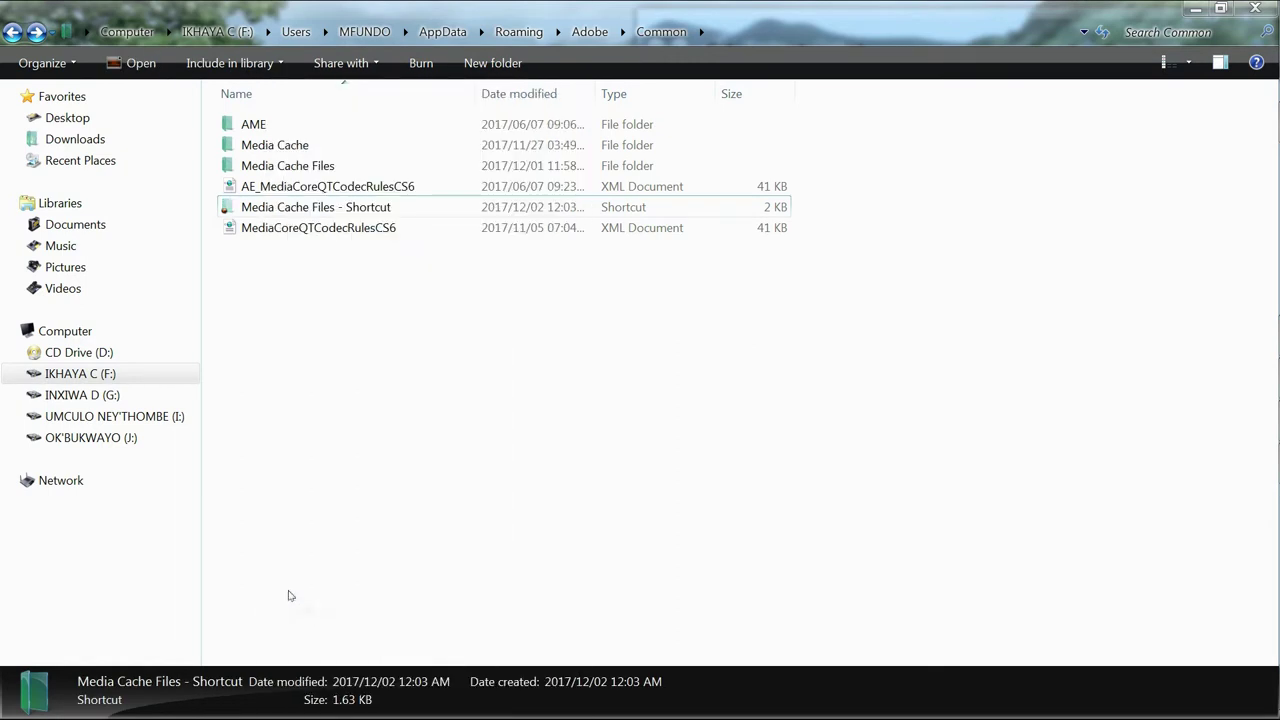
left_click(62, 272)
left_click(60, 245)
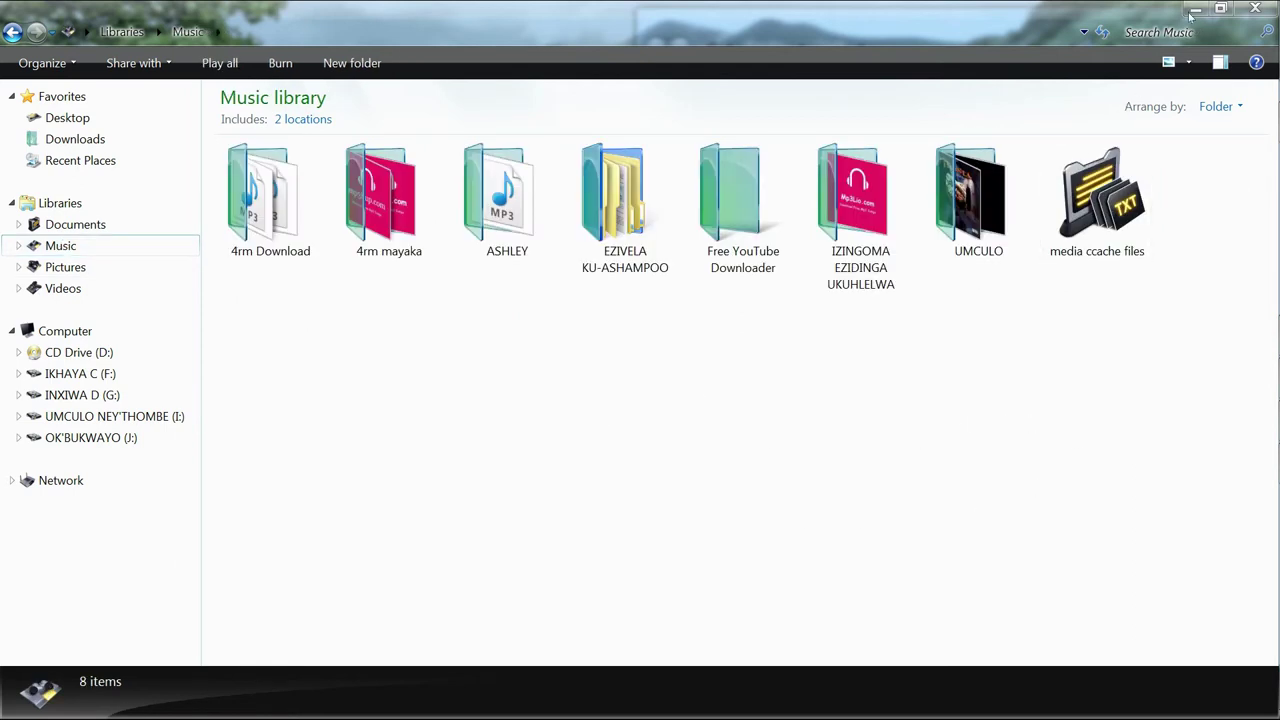
left_click(1194, 12)
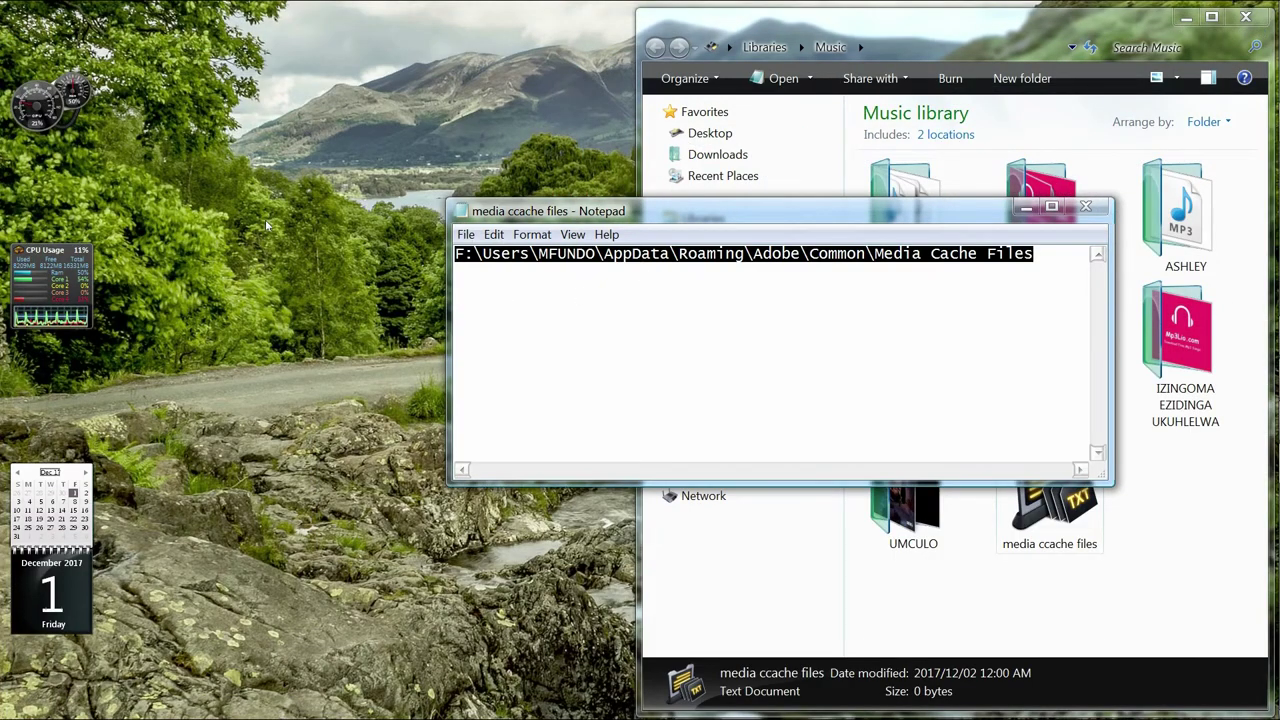
mouse_move(1228, 130)
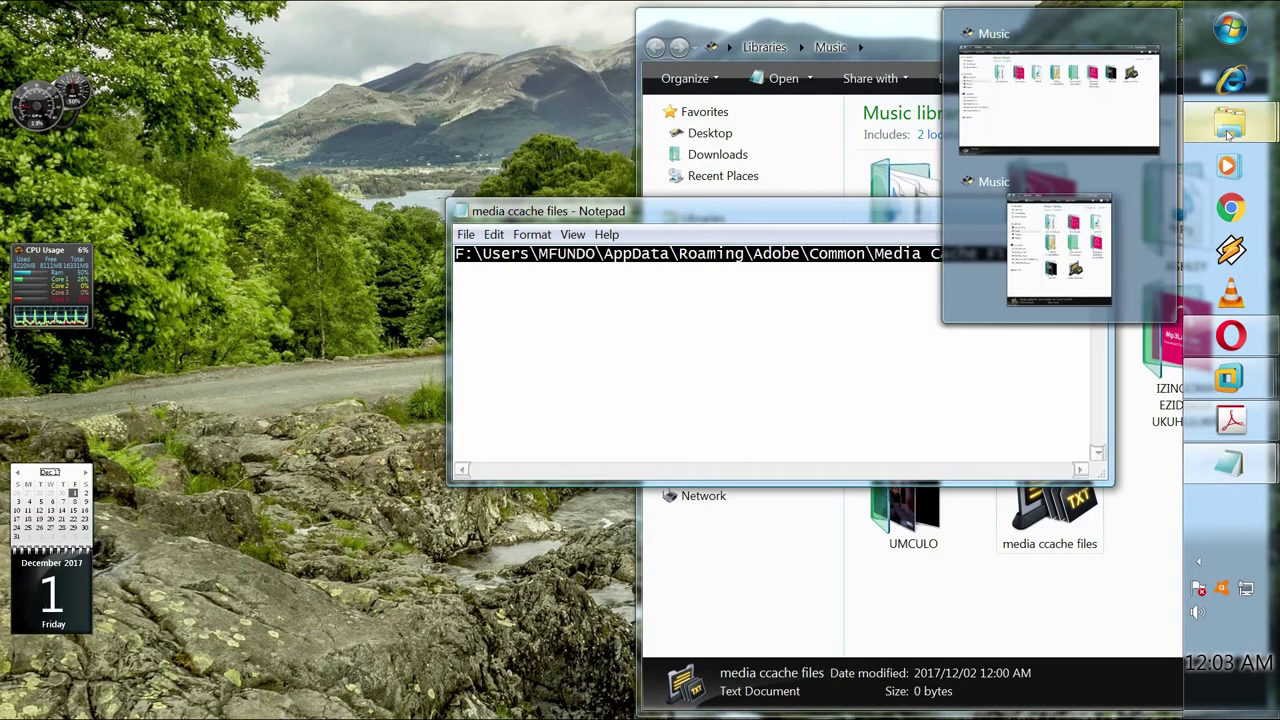
left_click(1063, 240)
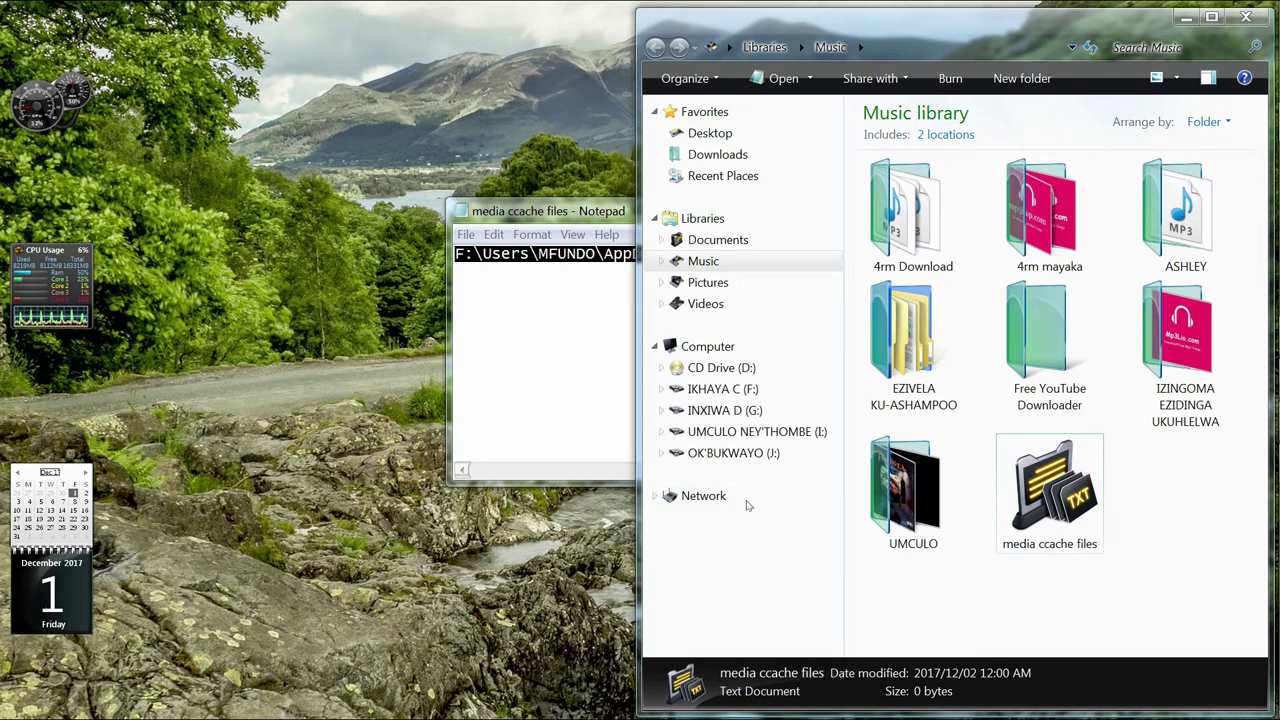
right_click(1145, 583)
left_click(1137, 463)
left_click(1039, 622)
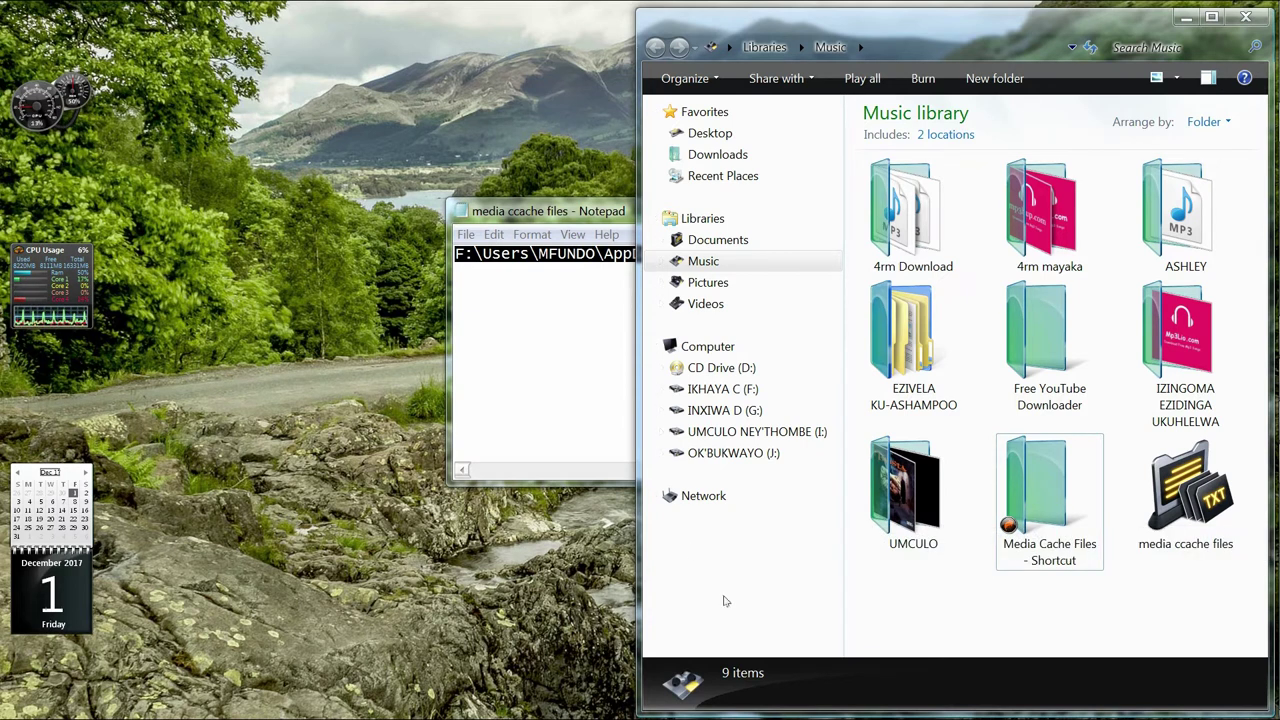
- Open the Media Cache Files shortcut from the Music library, and close the "media ccache files" note without saving it
right_click(1040, 490)
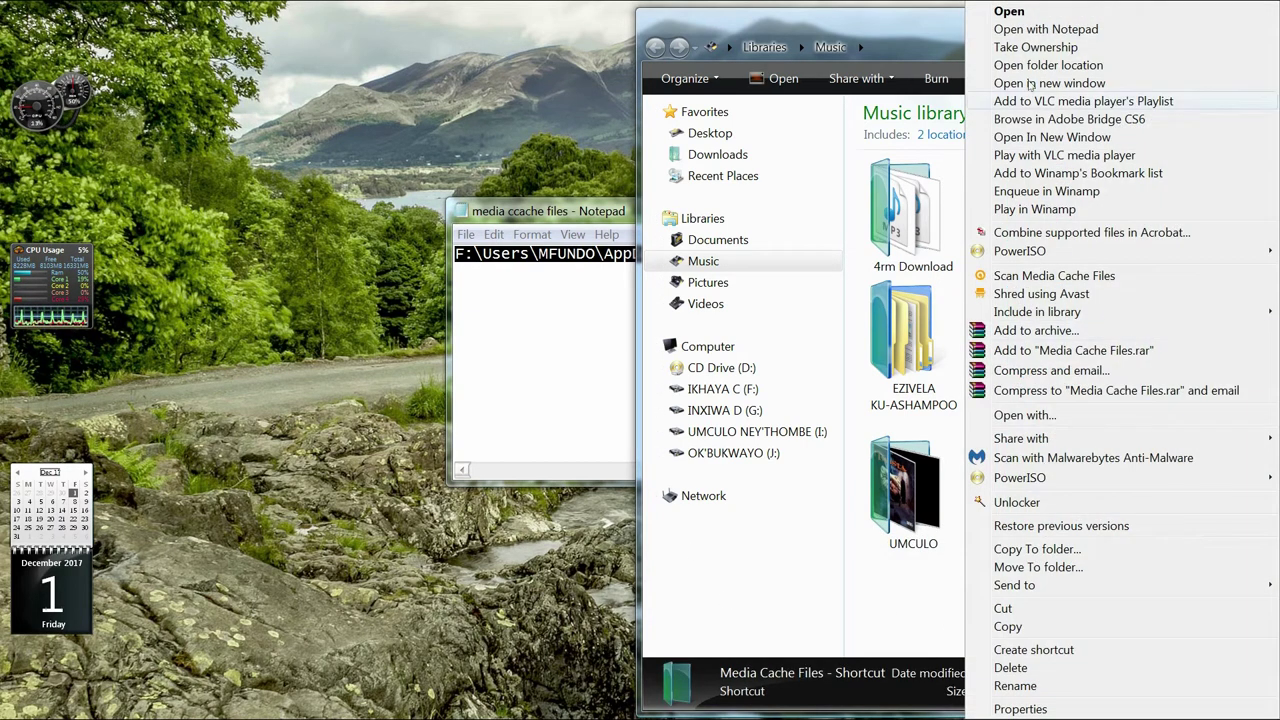
left_click(1009, 11)
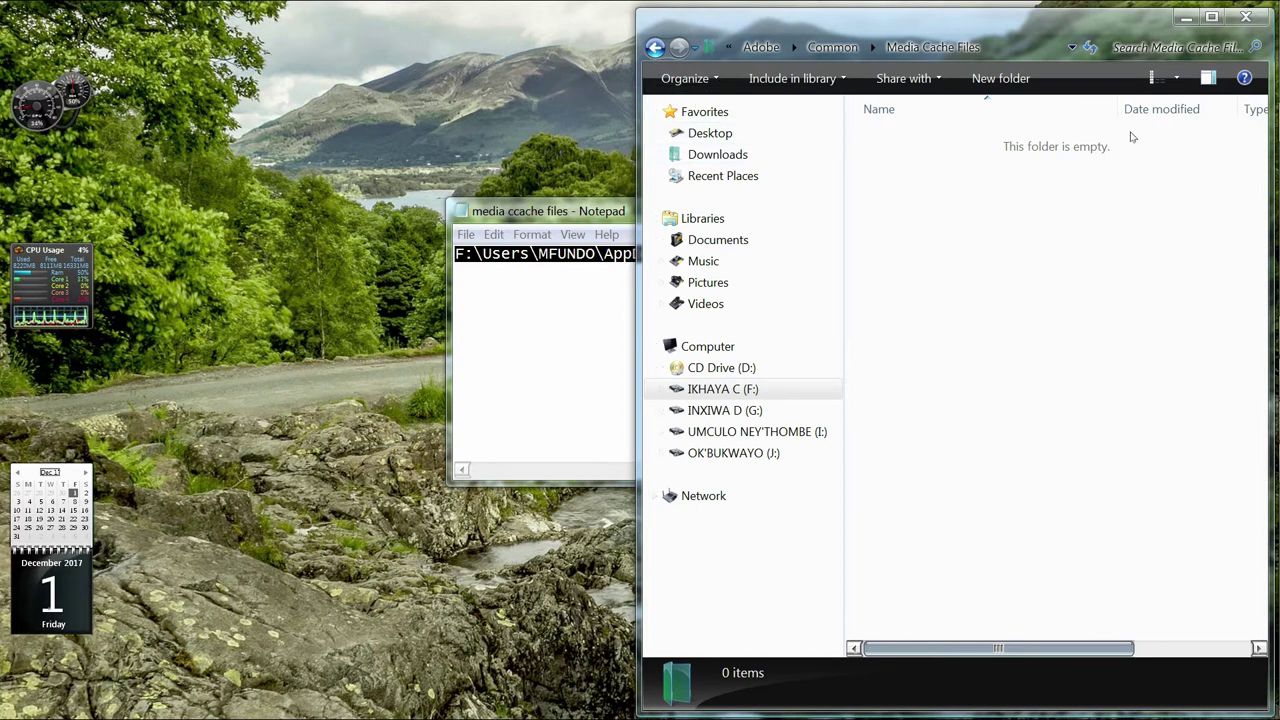
left_click(606, 208)
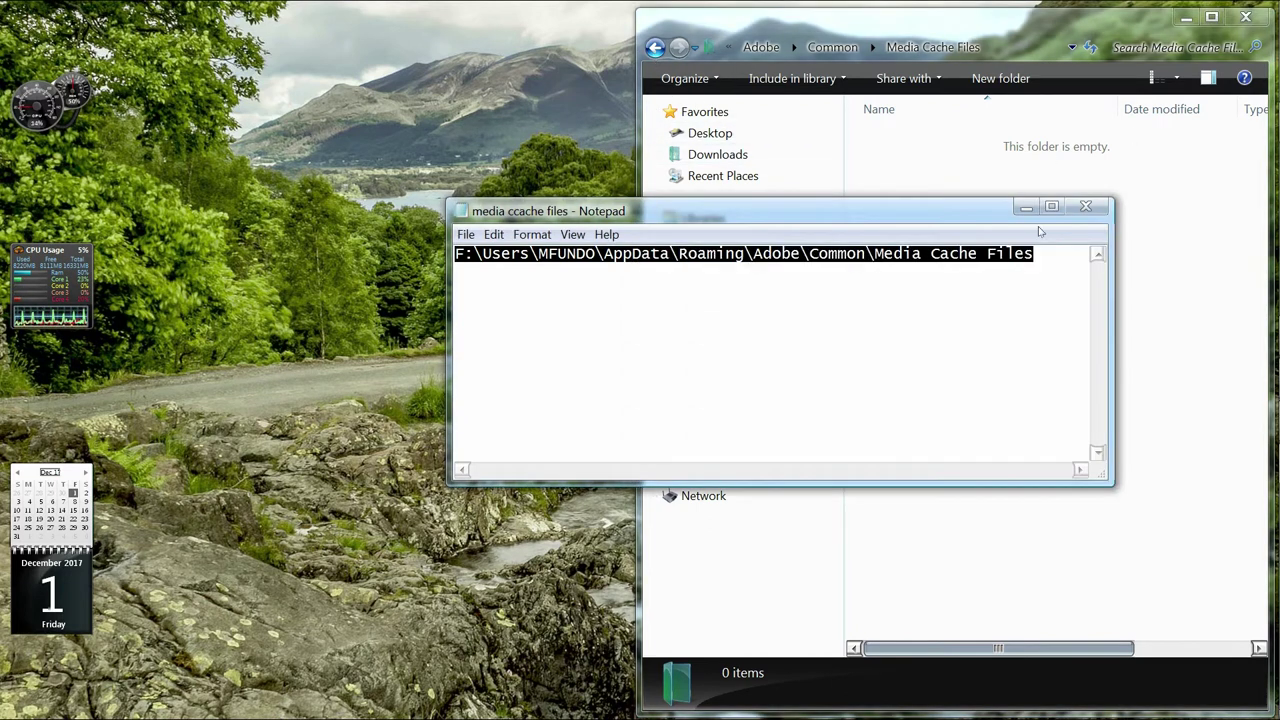
left_click(1087, 212)
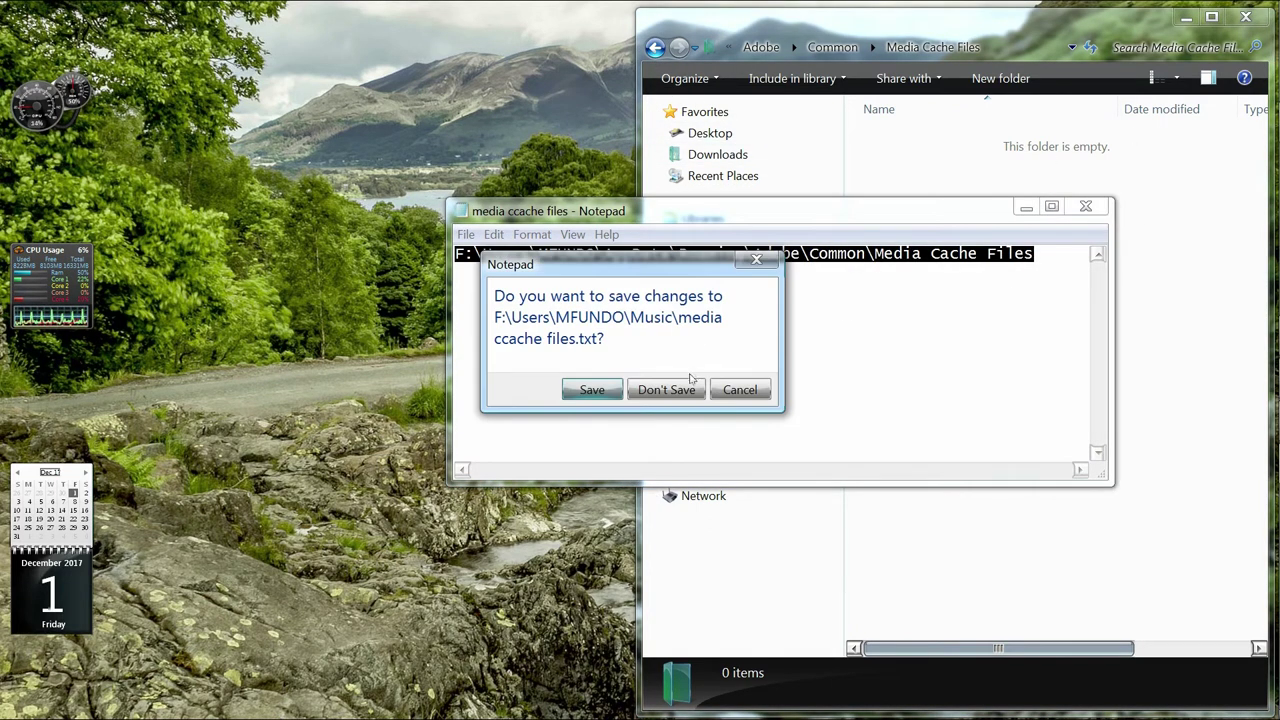
left_click(680, 390)
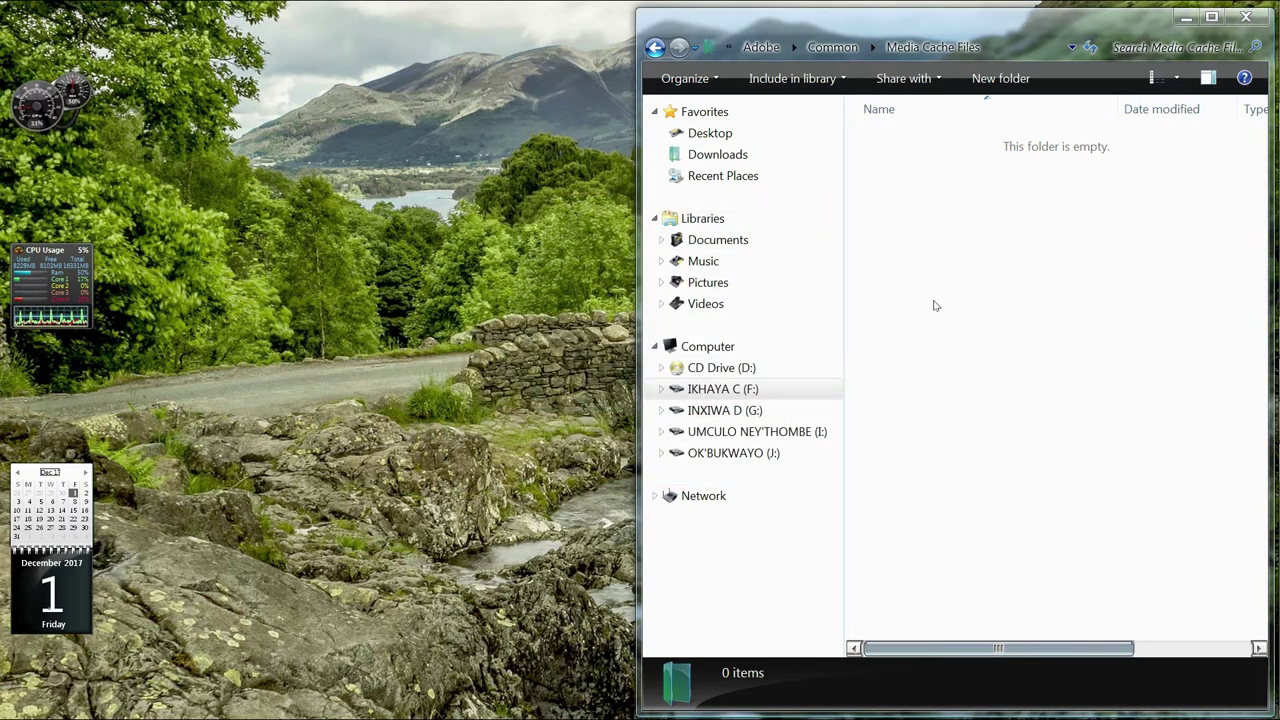
- Go back to the Music library, switch to Computer, and empty the Recycle Bin, permanently deleting all its items
left_click(655, 47)
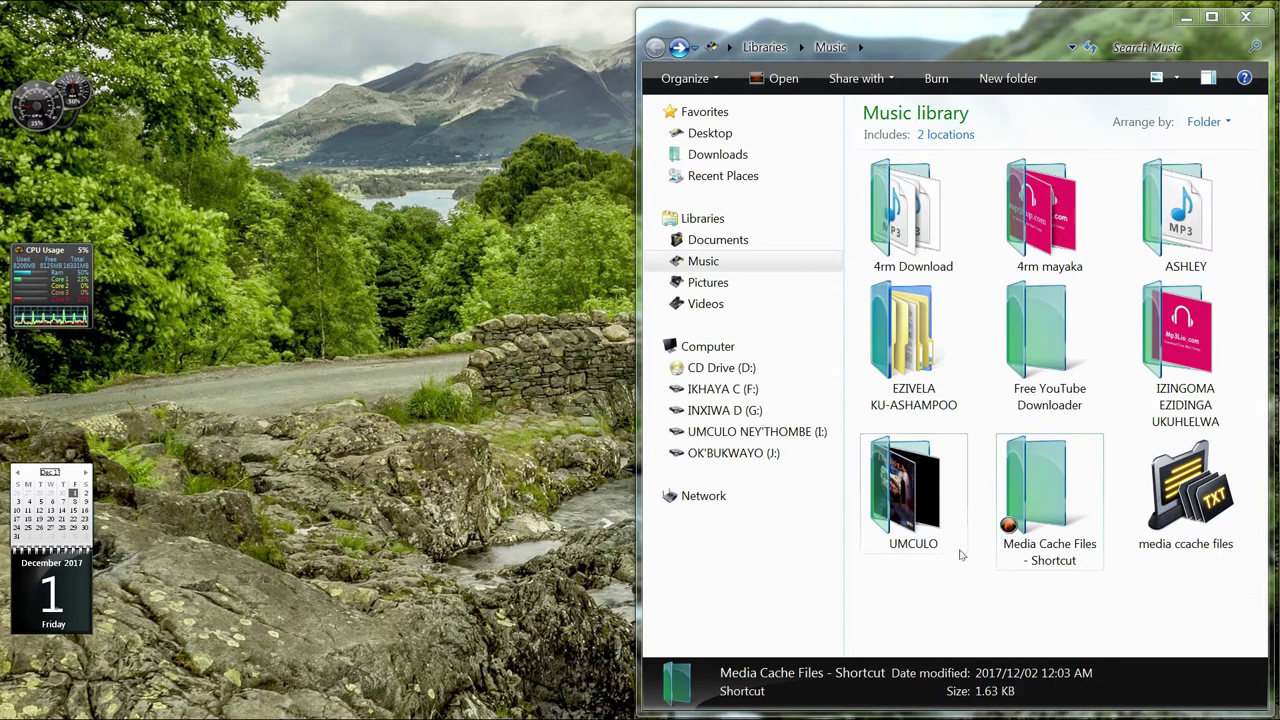
left_click(701, 352)
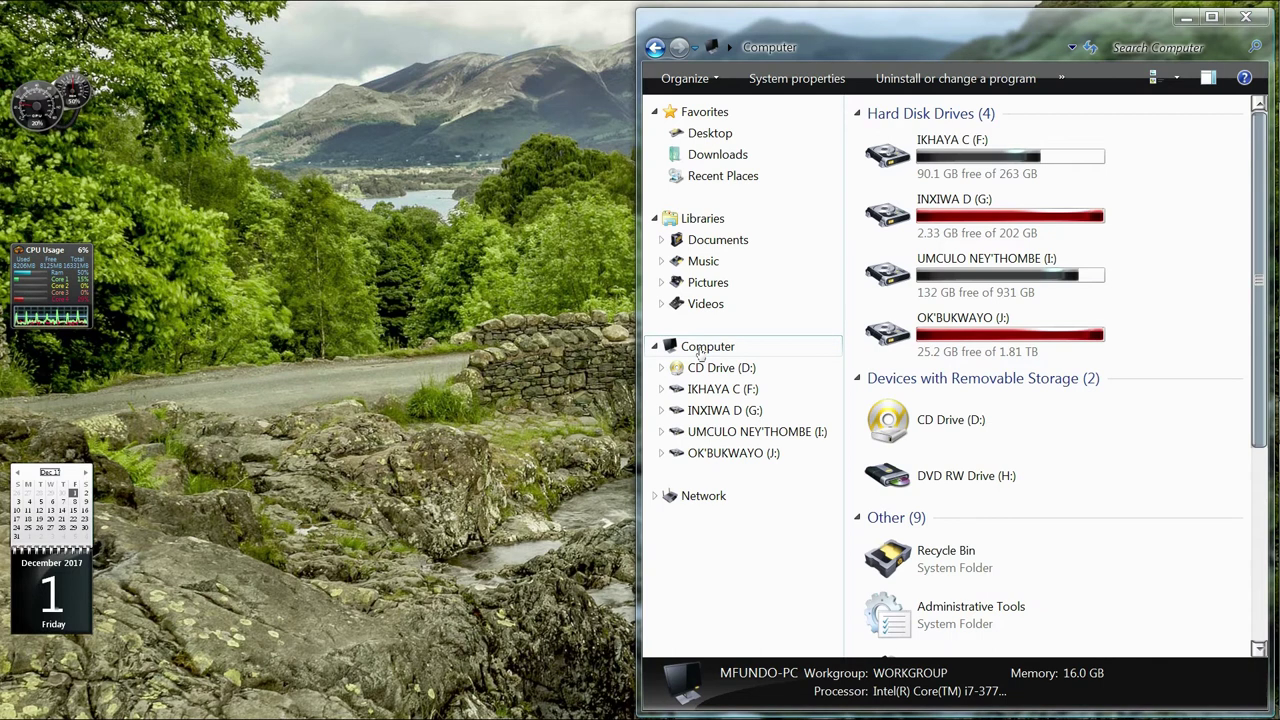
right_click(924, 558)
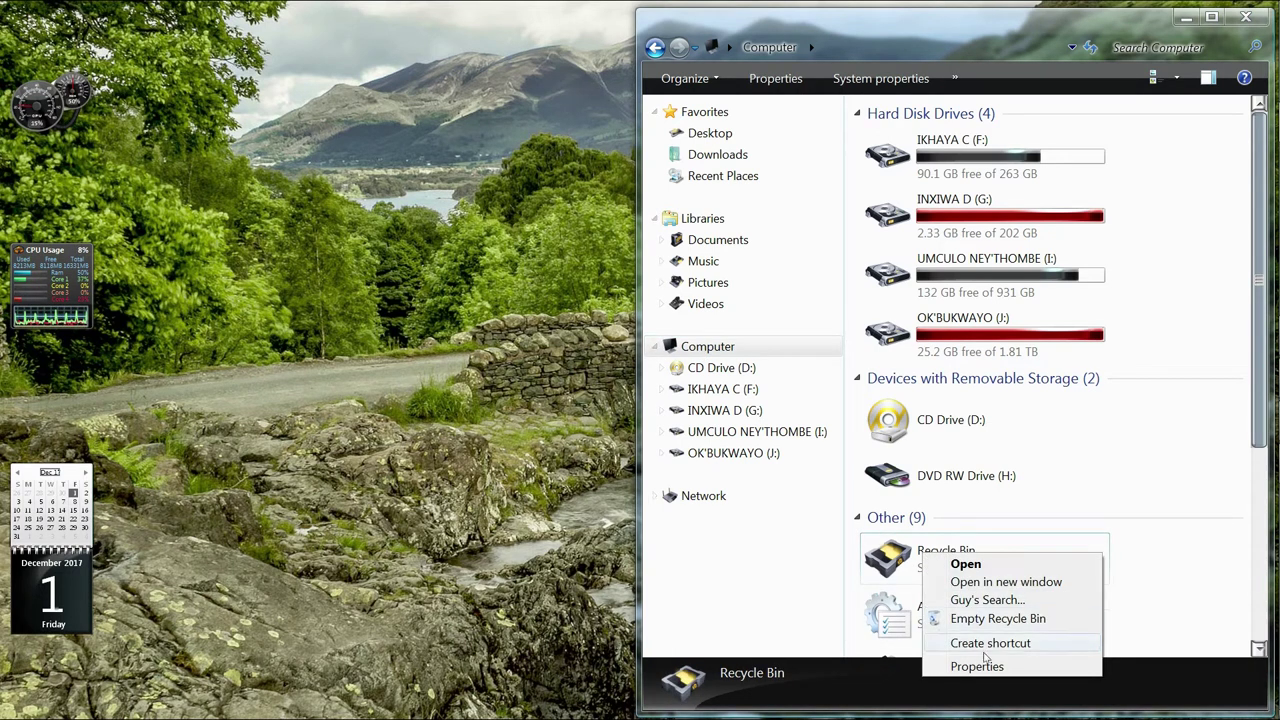
left_click(972, 620)
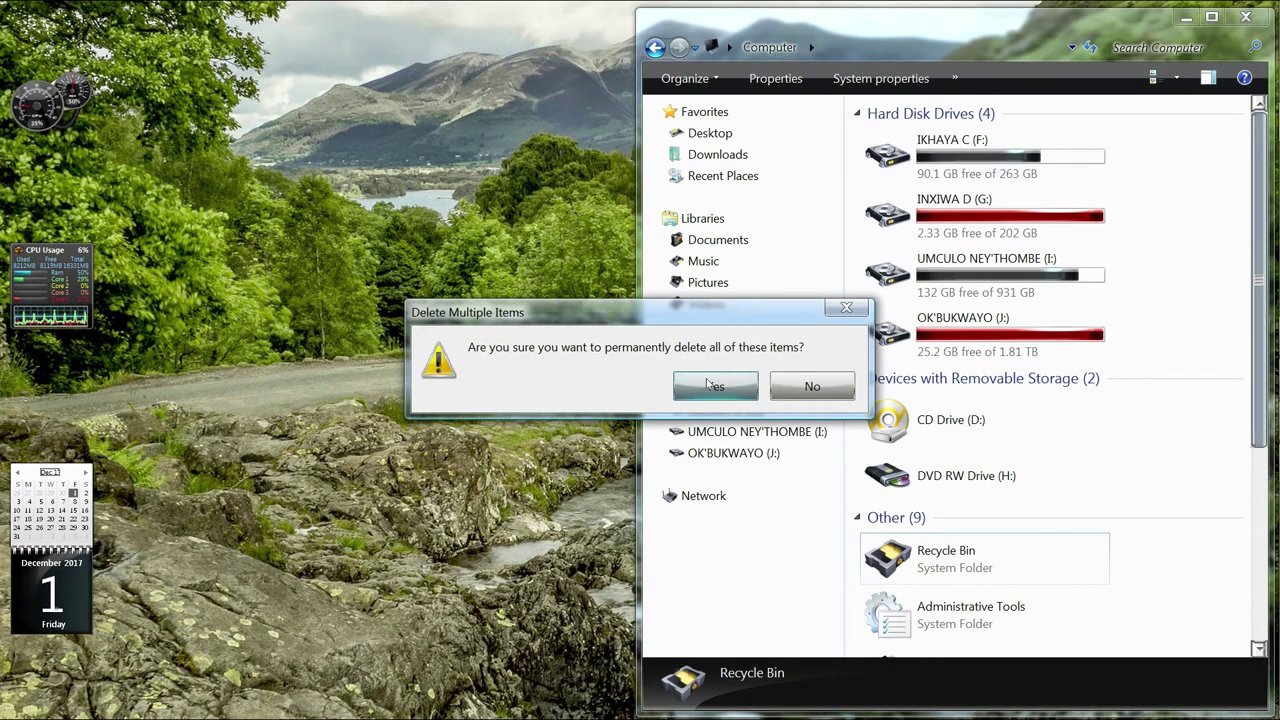
left_click(710, 384)
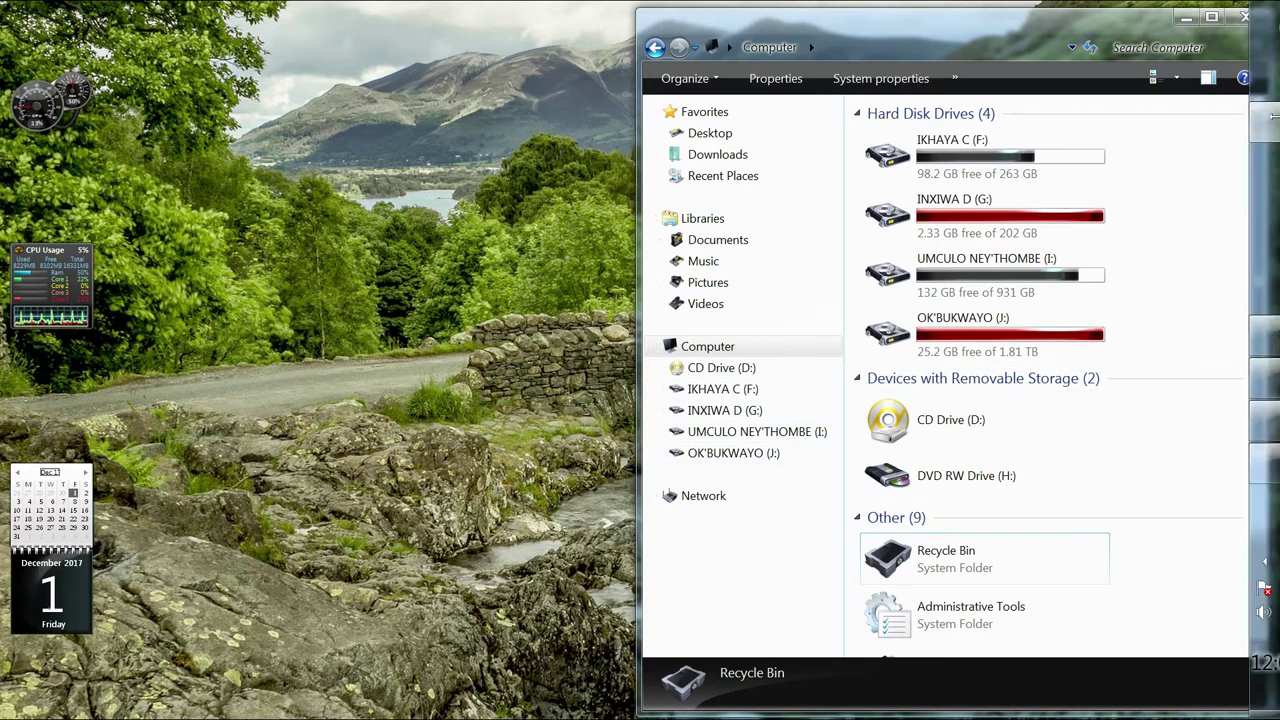
- Bring the untitled C Drive note beside the Explorer window and refresh Computer to check the free space on IKHAYA C (F:)
mouse_move(1275, 350)
mouse_move(1224, 478)
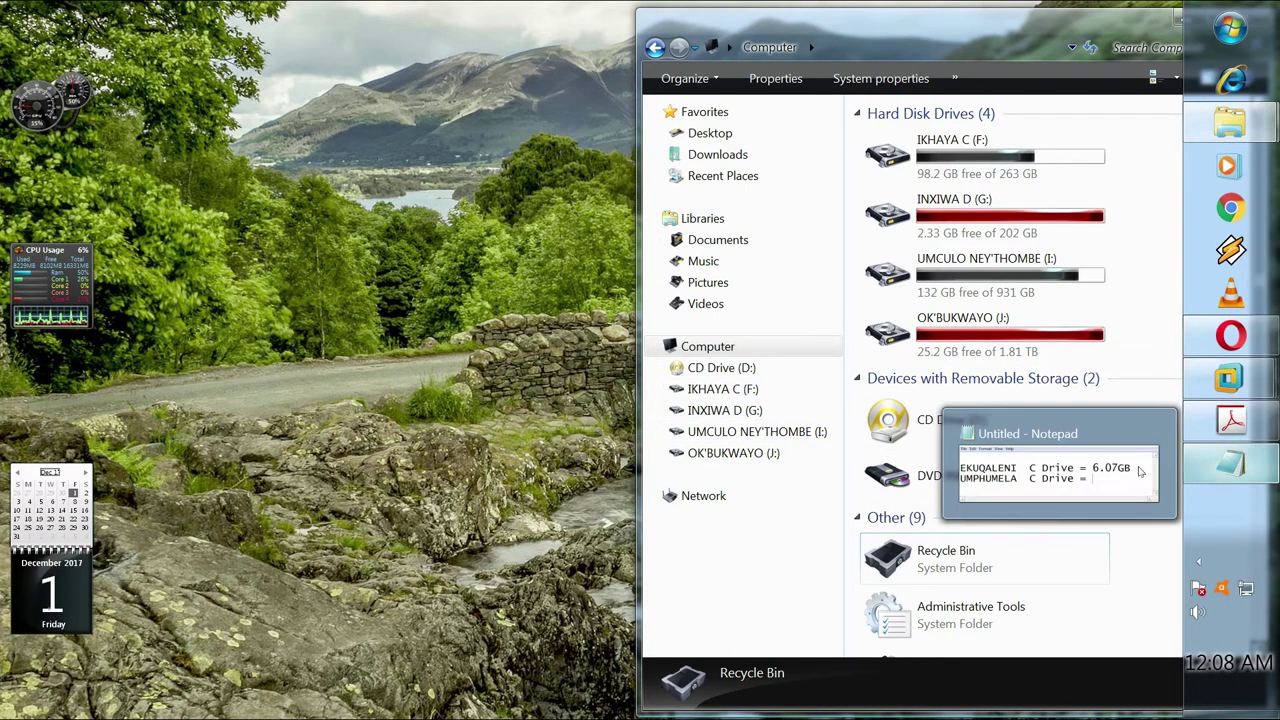
left_click(1077, 477)
left_click_drag(491, 143, 406, 117)
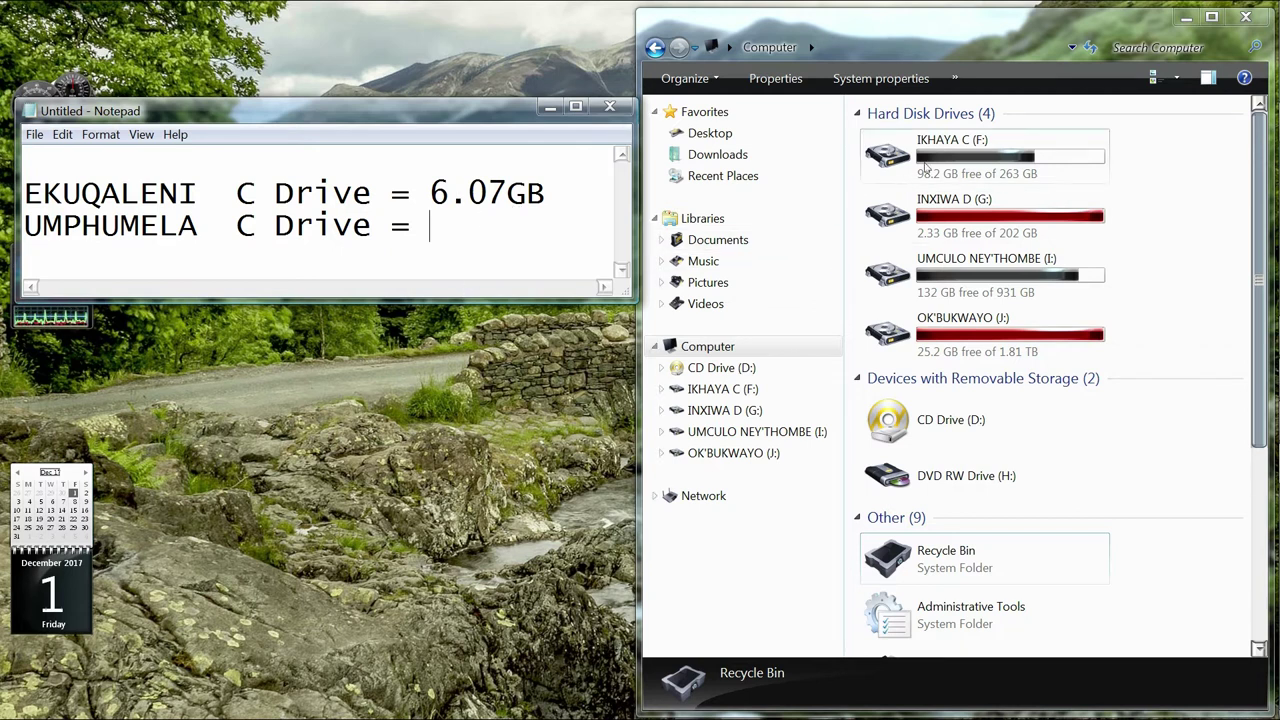
right_click(1192, 214)
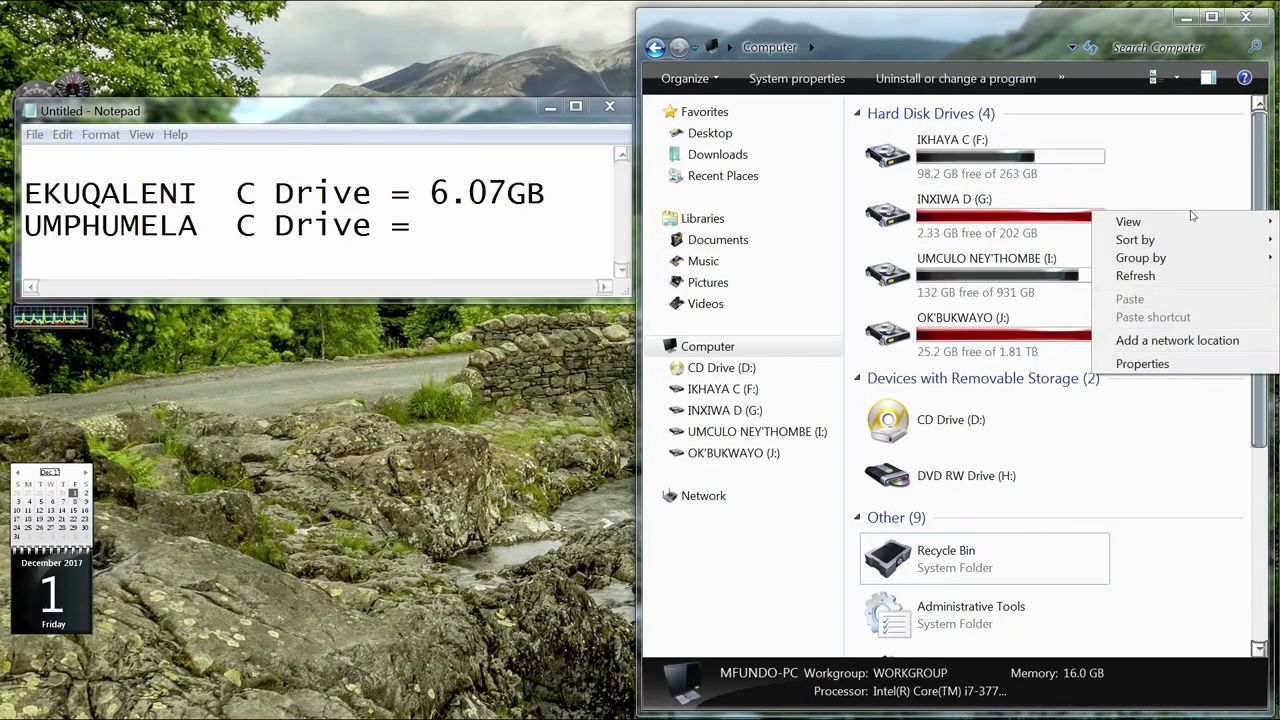
left_click(1140, 278)
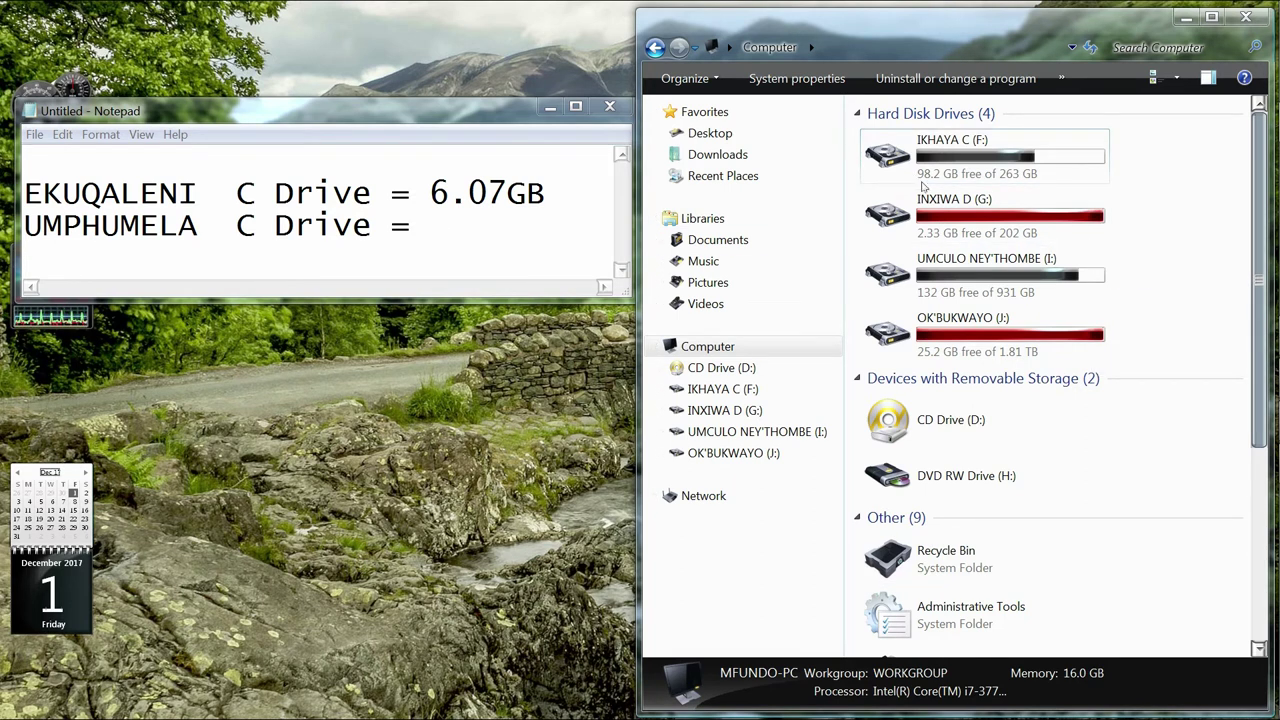
mouse_move(925, 188)
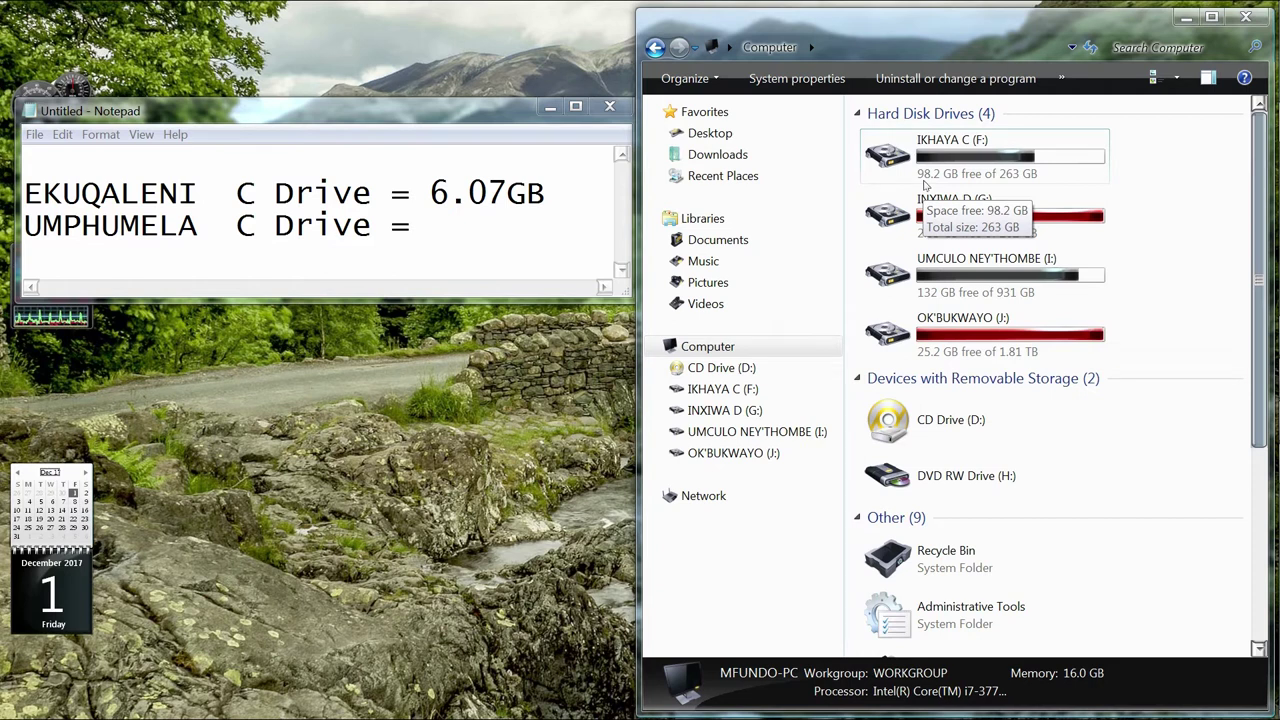
- Enter 98.2GB as the UMPHUMELA C Drive value in the untitled Notepad note
left_click(444, 231)
type("98")
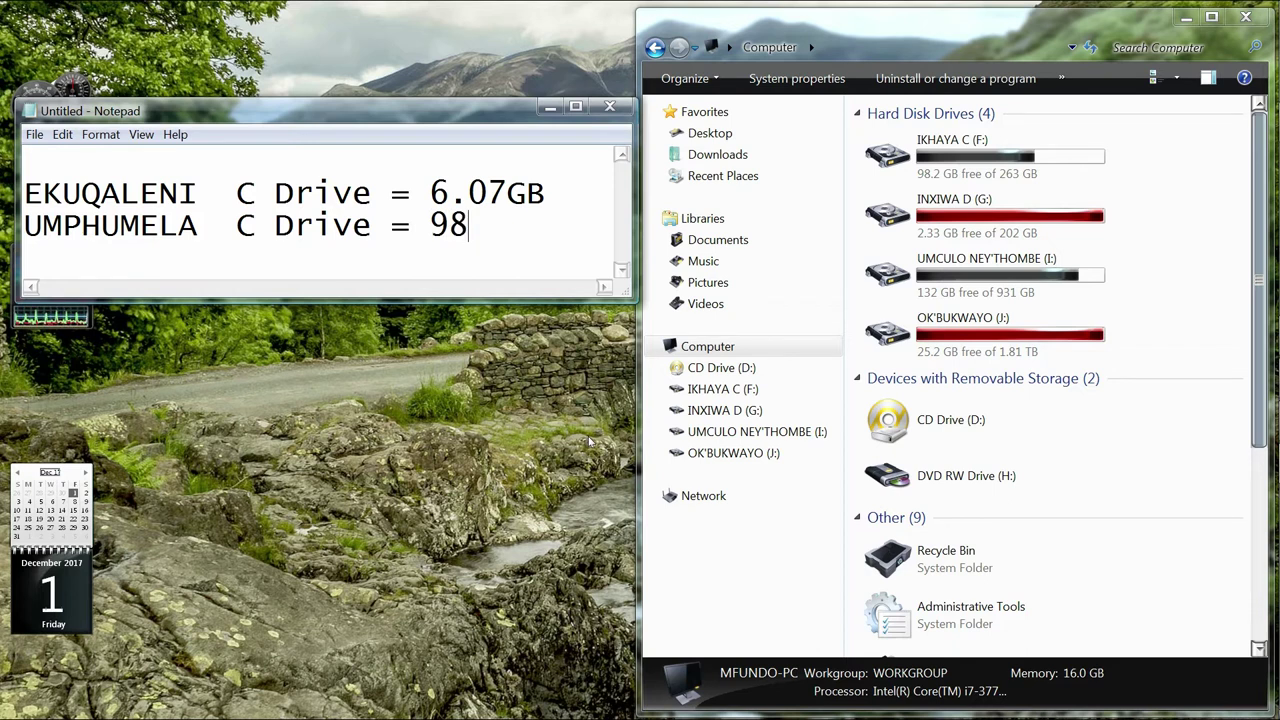
type(".2gb")
key("BackSpace")
key("BackSpace")
type("GB")
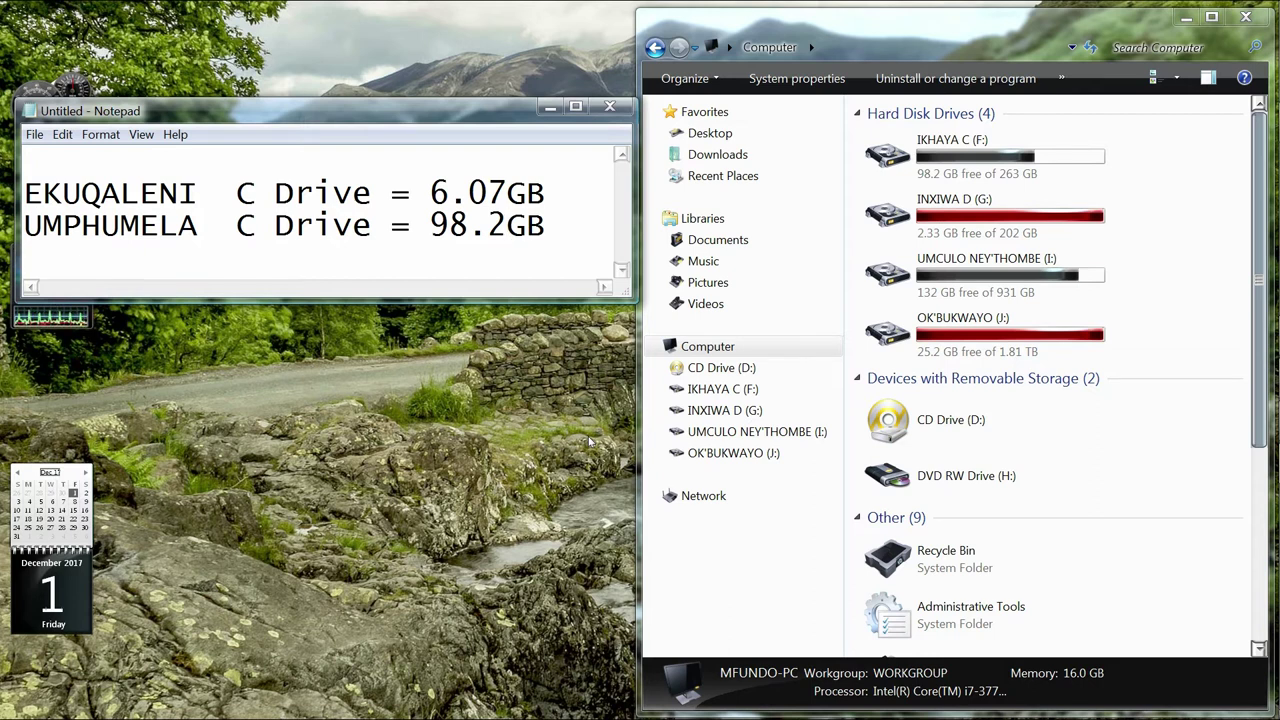